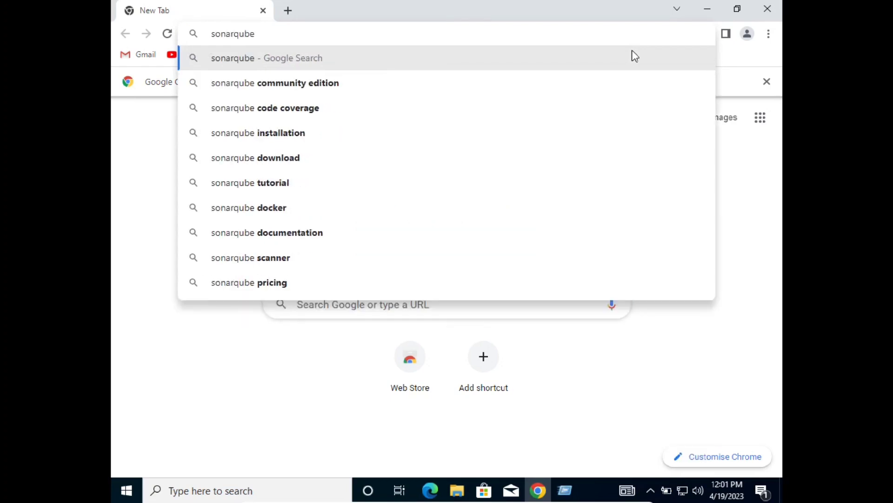
Search 'sonarqube community edition for windows' and open the Sonar download page in a new tab.
type("com")
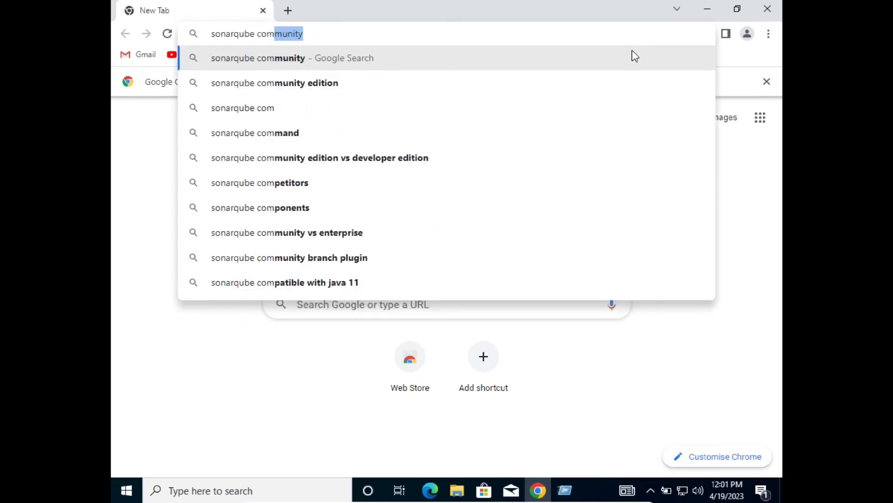
type("munity")
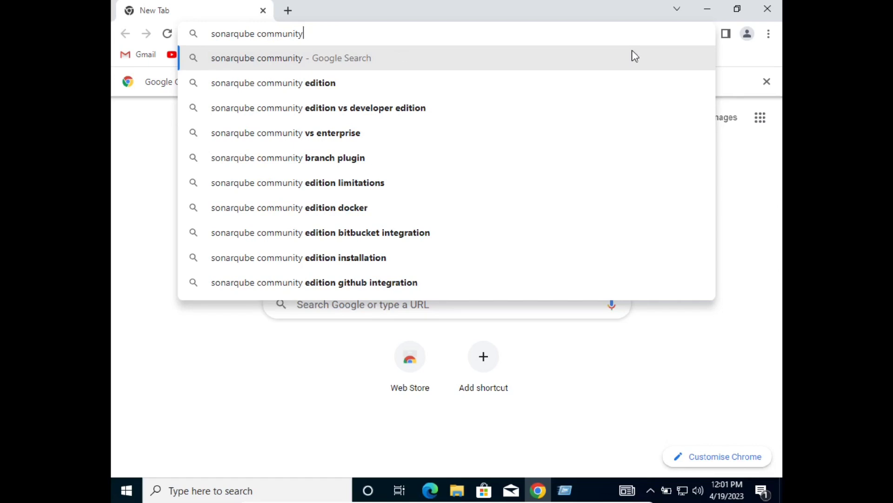
type(" edi")
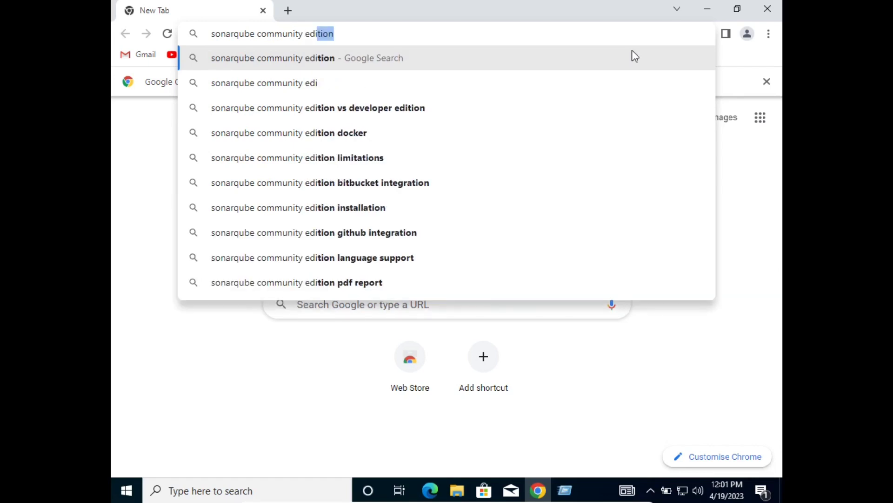
type("tion for window")
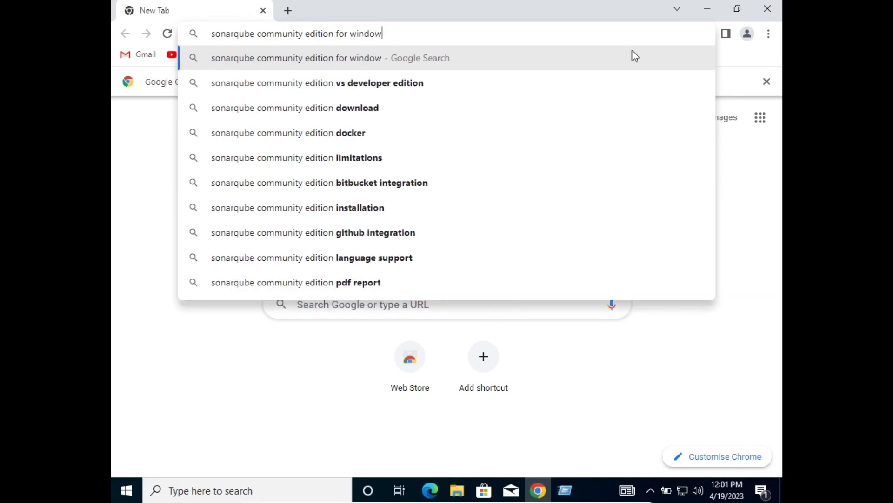
type("s")
key("Return")
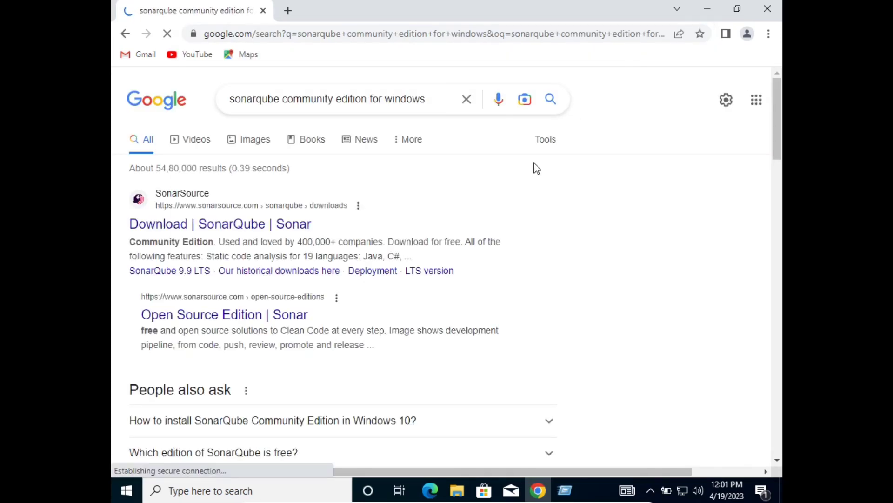
middle_click(263, 225)
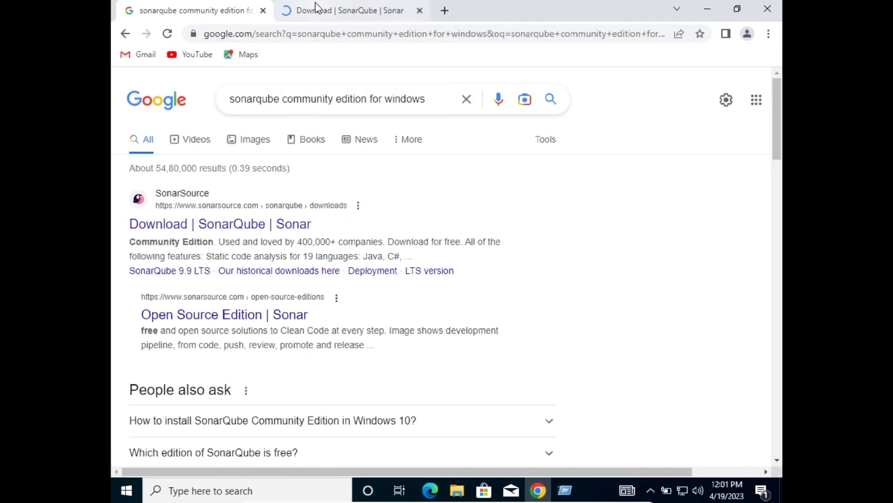
left_click(315, 9)
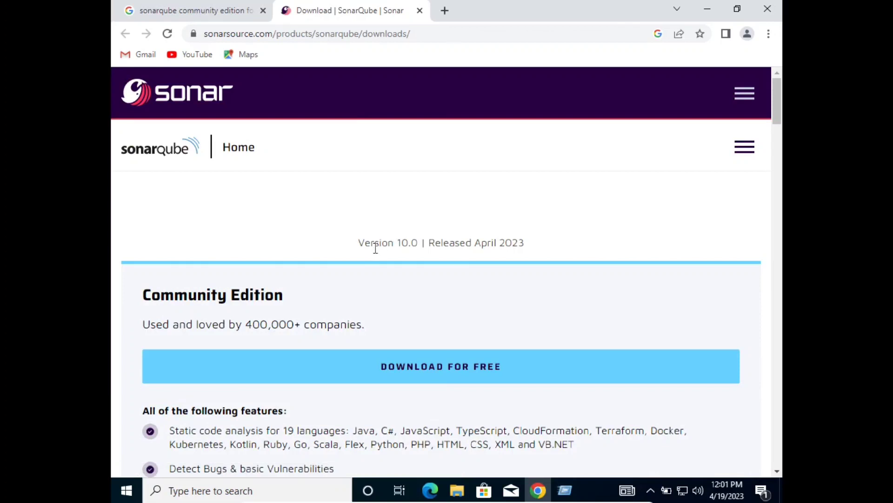
Download the SonarQube 9.9 LTS Community Edition zip, then open a blank new tab.
scroll(403, 334, "down", 6)
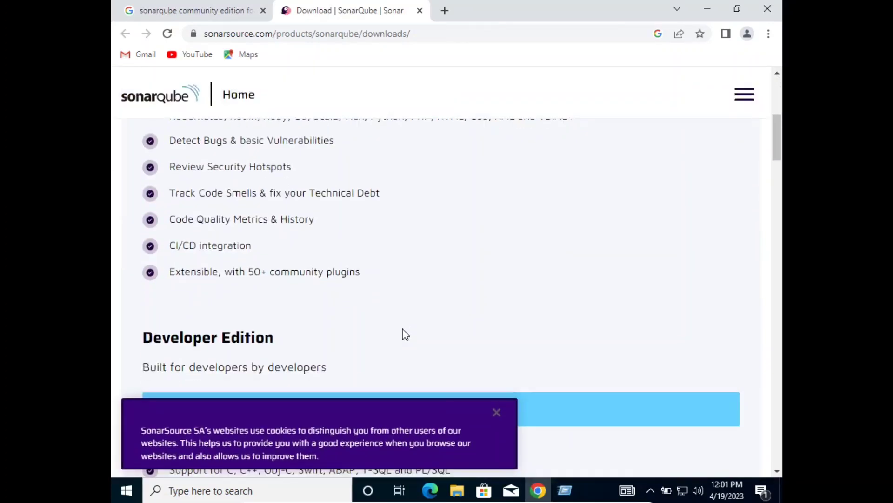
scroll(403, 329, "up", 5)
scroll(403, 329, "down", 12)
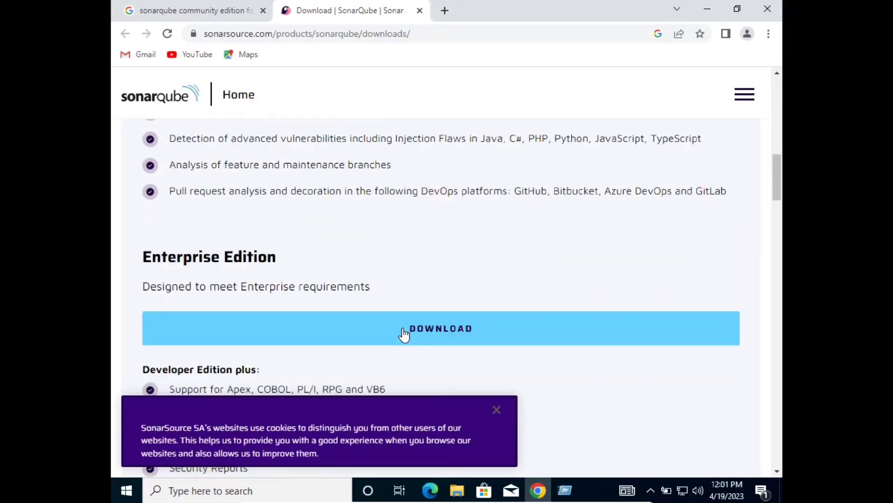
scroll(403, 333, "down", 15)
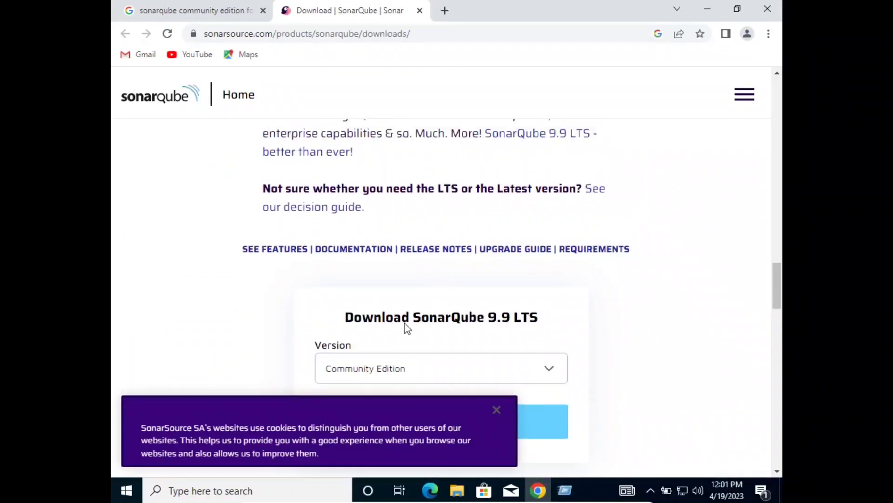
scroll(405, 325, "up", 9)
scroll(407, 323, "down", 10)
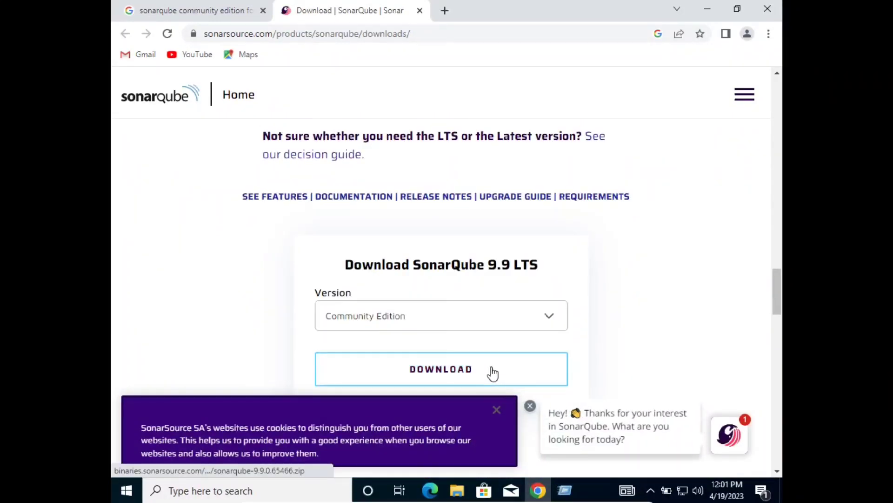
left_click(492, 373)
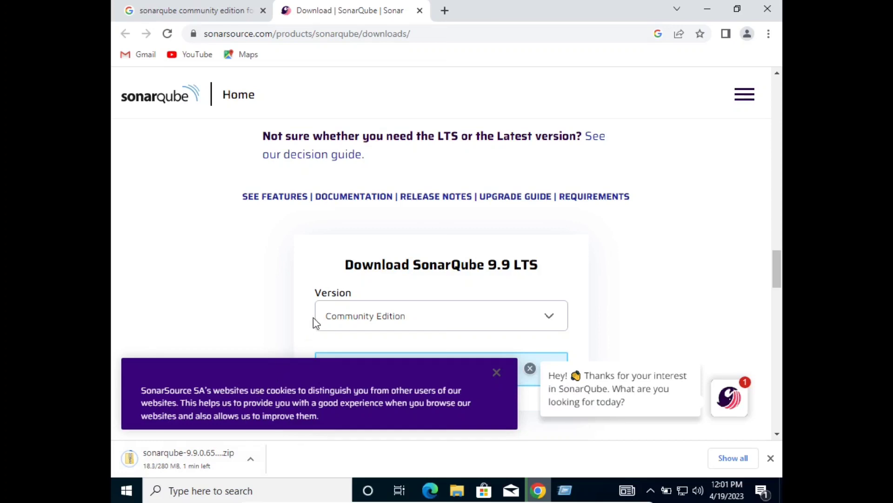
left_click(445, 10)
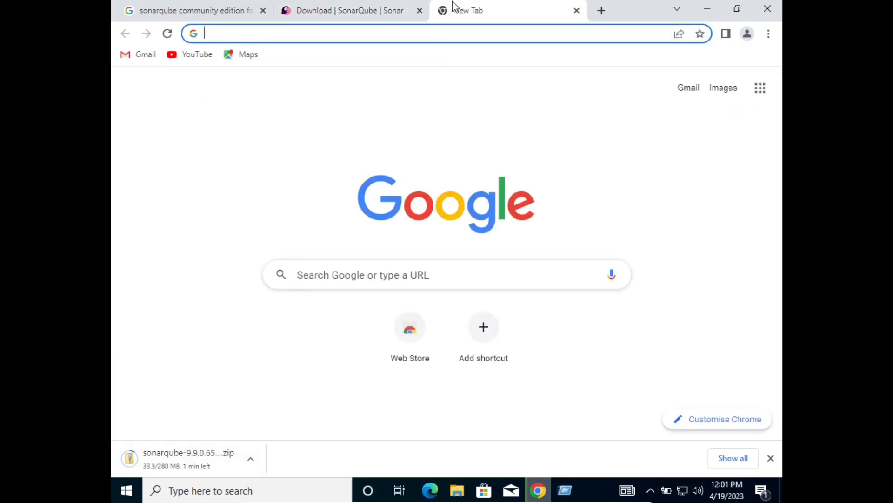
Search 'java 11 for windows' and open Oracle's Java SE 11 Archive Downloads page in a new tab.
type("java 11")
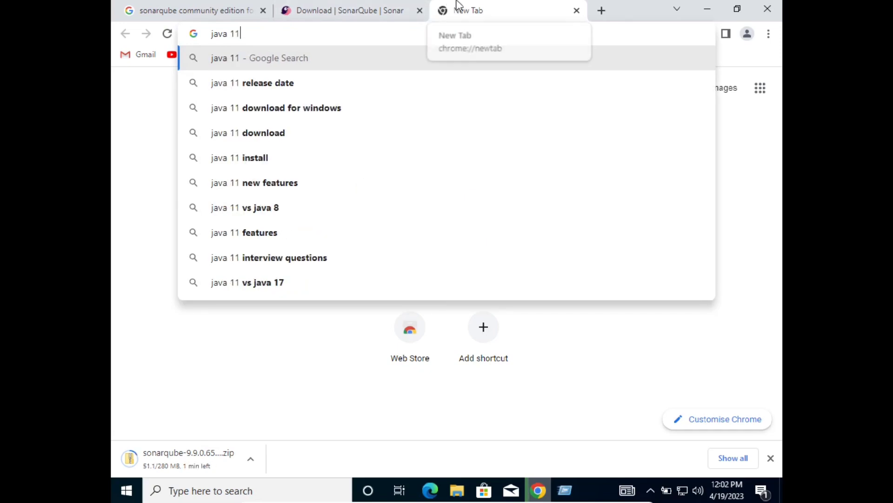
type(" for windows")
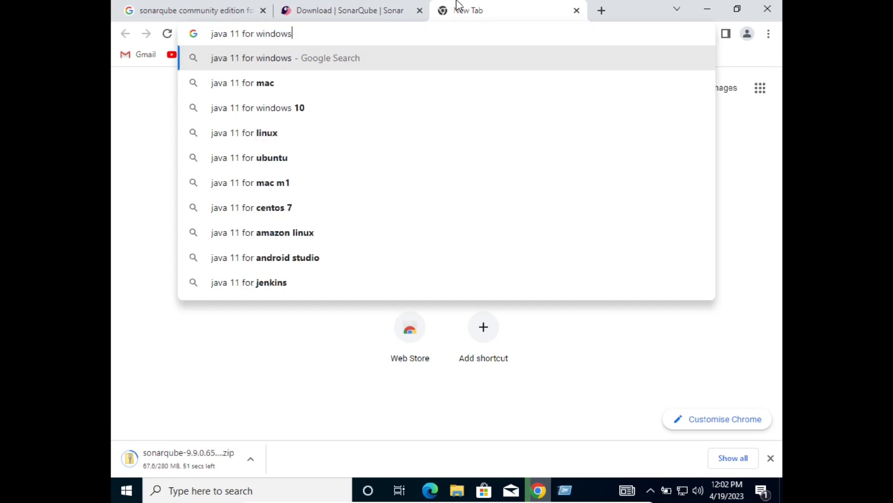
key("Return")
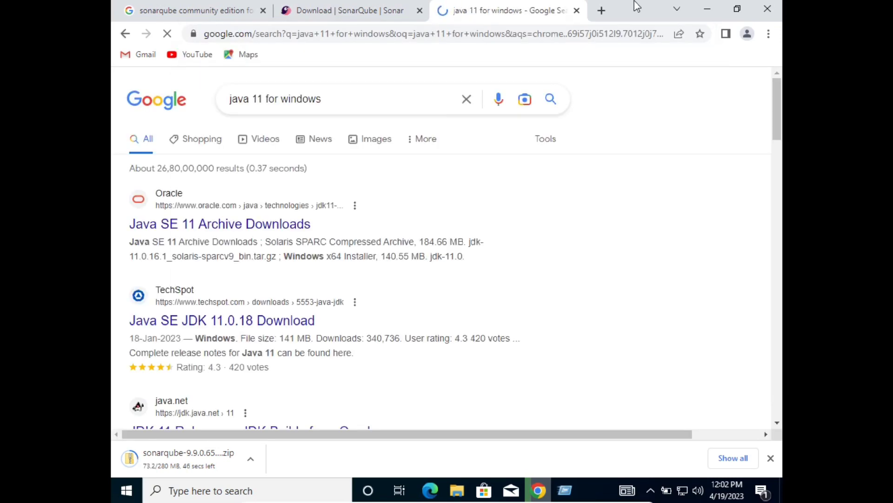
middle_click(273, 227)
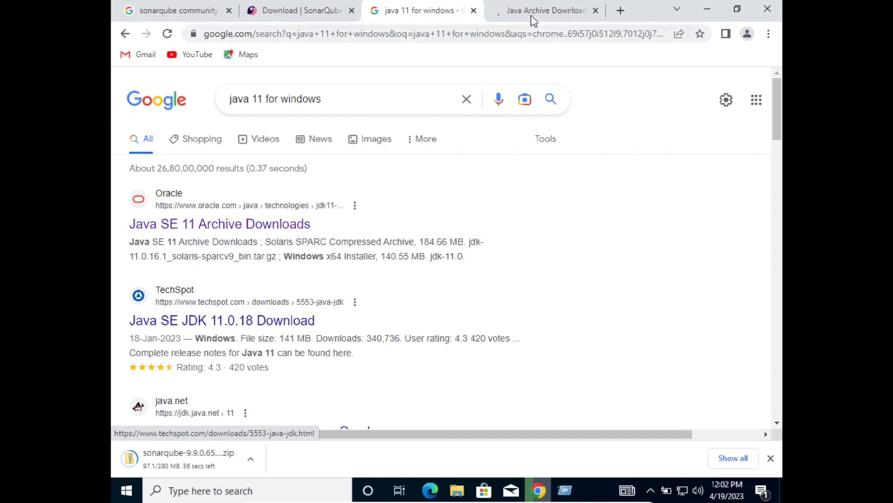
left_click(533, 17)
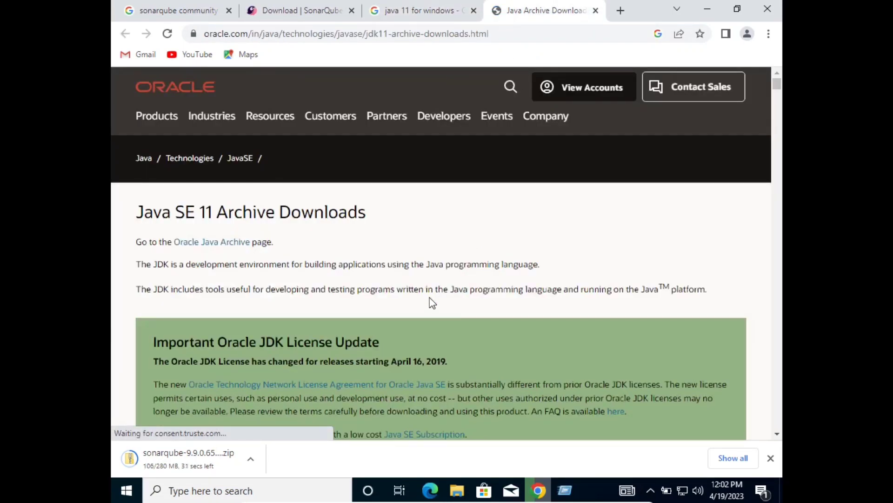
Request the JDK 11.0.18 Windows x64 installer, accept the license, then close the Oracle sign-in tab.
scroll(430, 301, "down", 3)
scroll(434, 302, "up", 3)
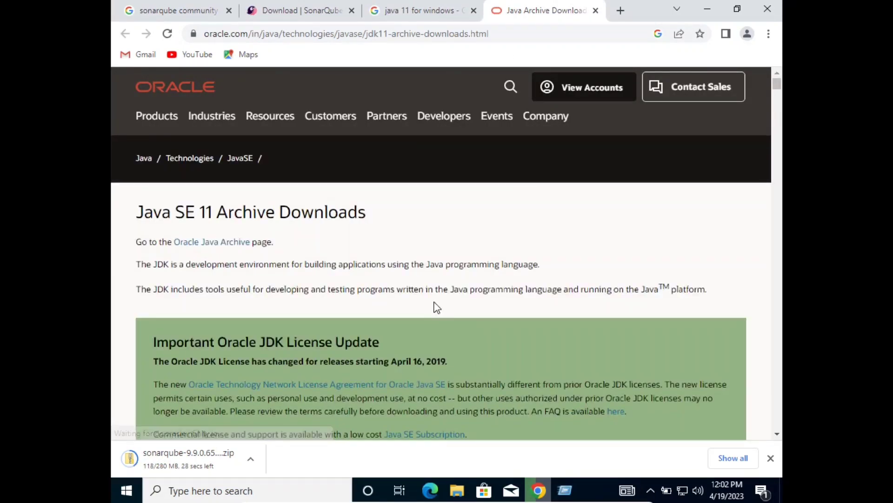
scroll(436, 307, "down", 10)
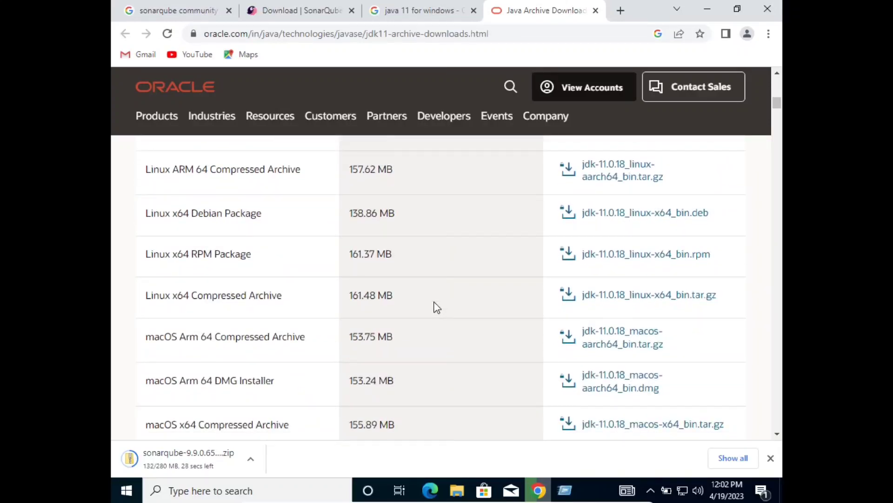
scroll(436, 307, "down", 1)
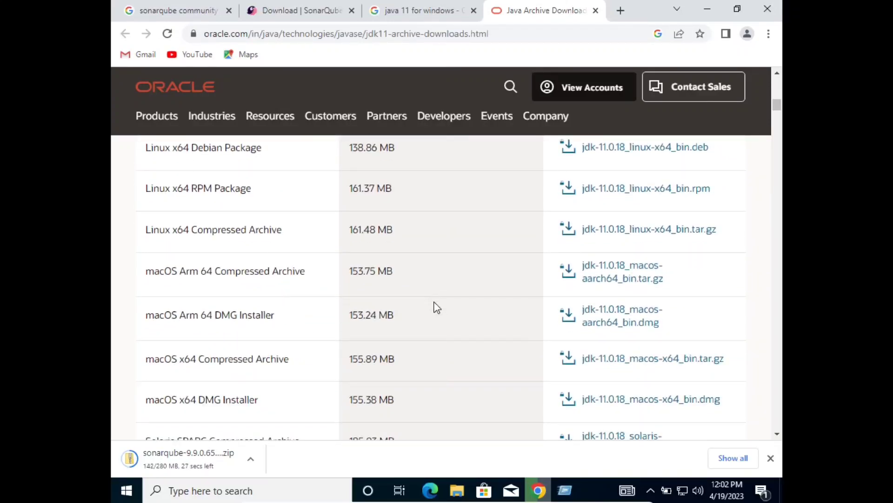
scroll(436, 307, "up", 3)
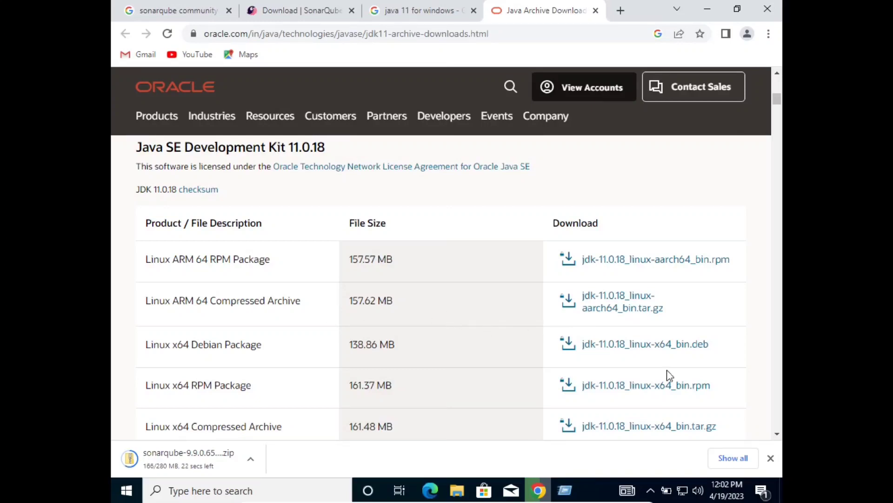
scroll(680, 394, "up", 1)
scroll(681, 394, "down", 4)
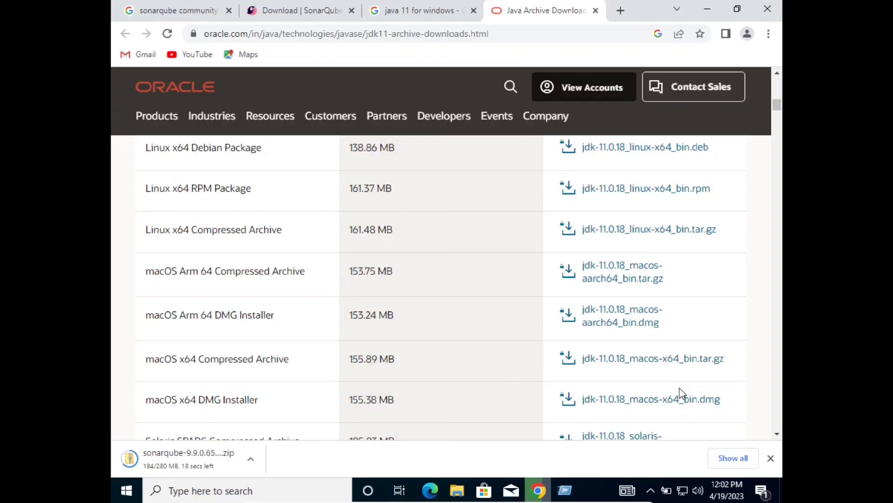
scroll(679, 387, "down", 3)
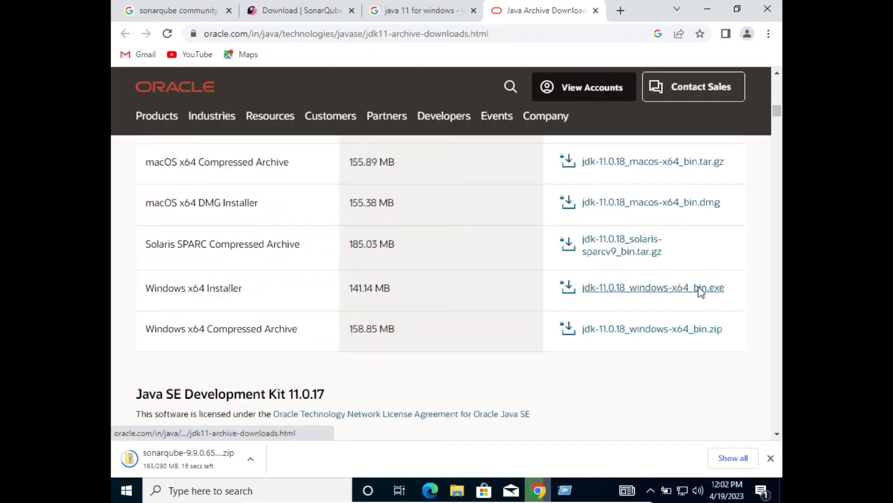
left_click(699, 289)
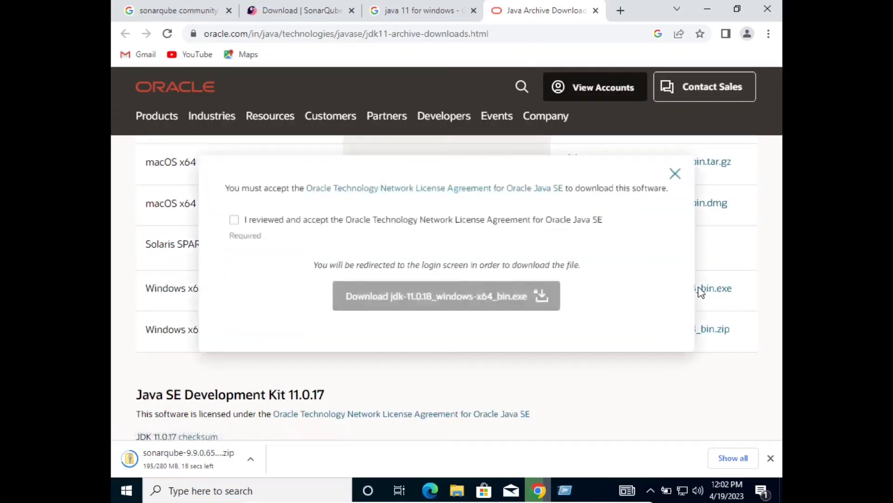
left_click(234, 220)
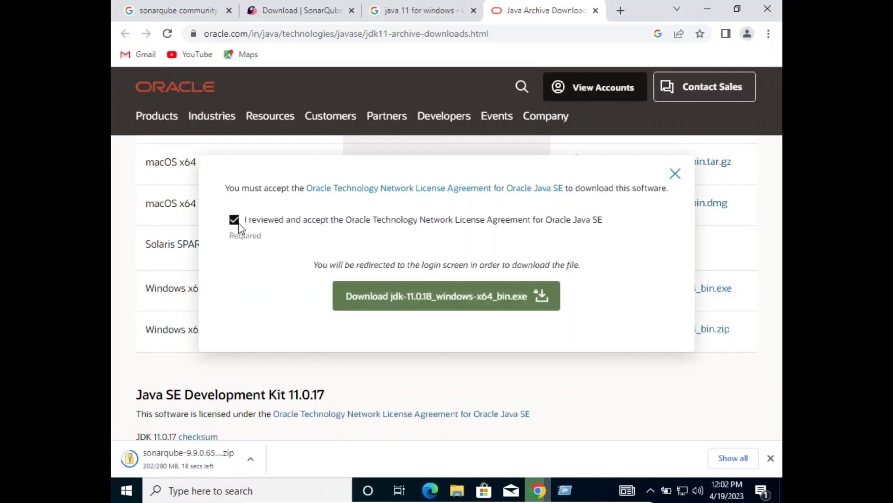
left_click(388, 290)
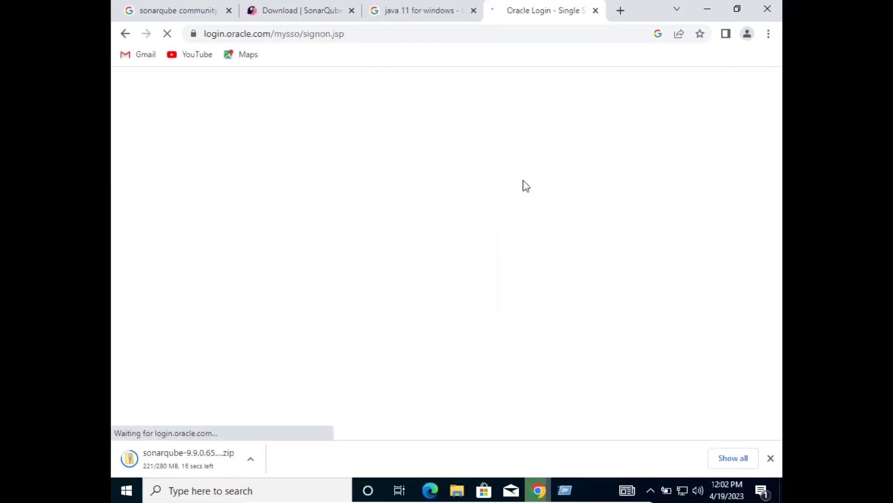
left_click(596, 11)
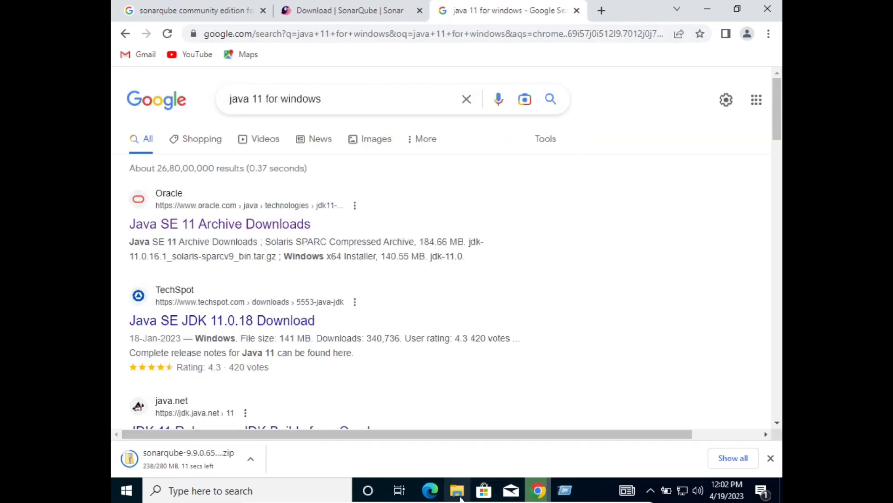
Install JDK 11.0.13 (64-bit) into the default C:\Program Files\Java\jdk-11.0.13 folder.
left_click(124, 492)
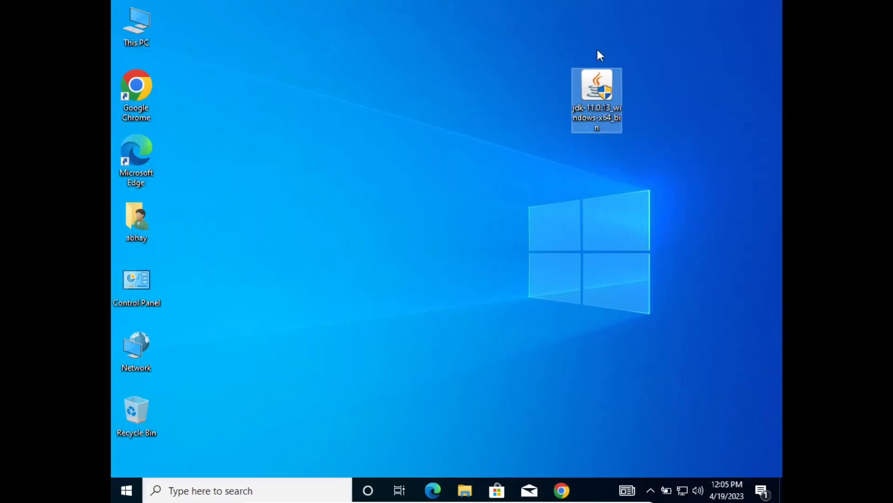
double_click(588, 93)
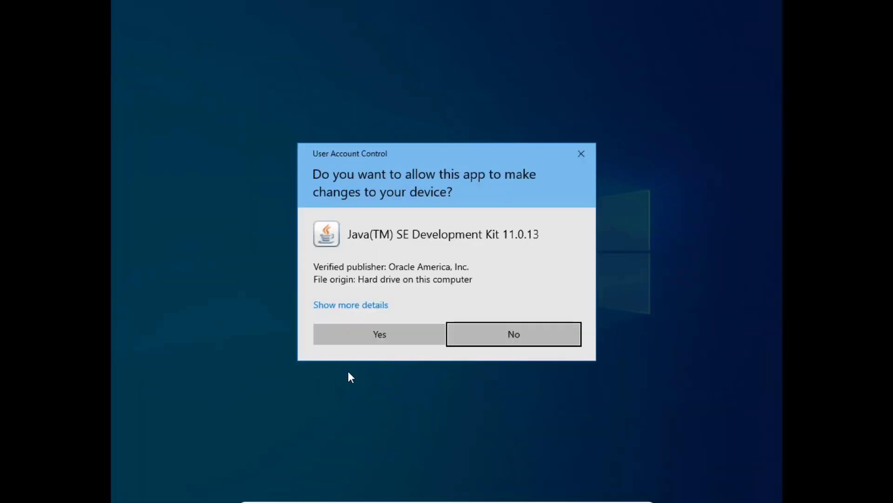
left_click(379, 335)
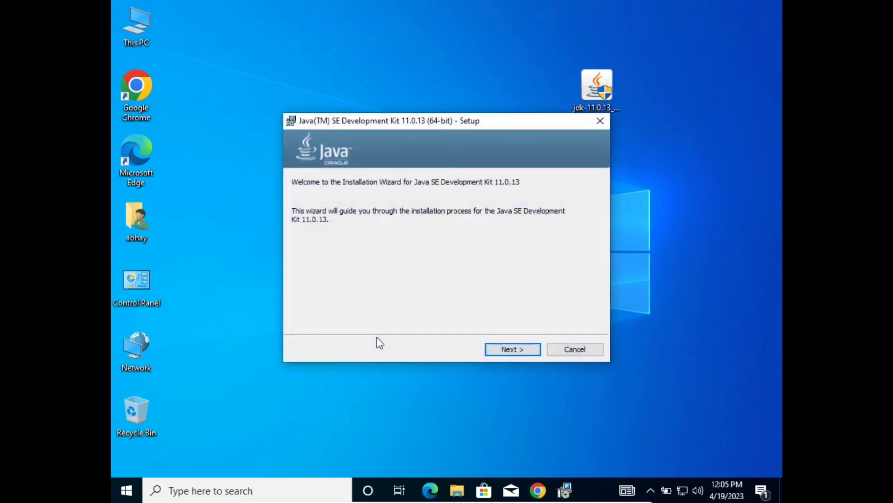
left_click(528, 355)
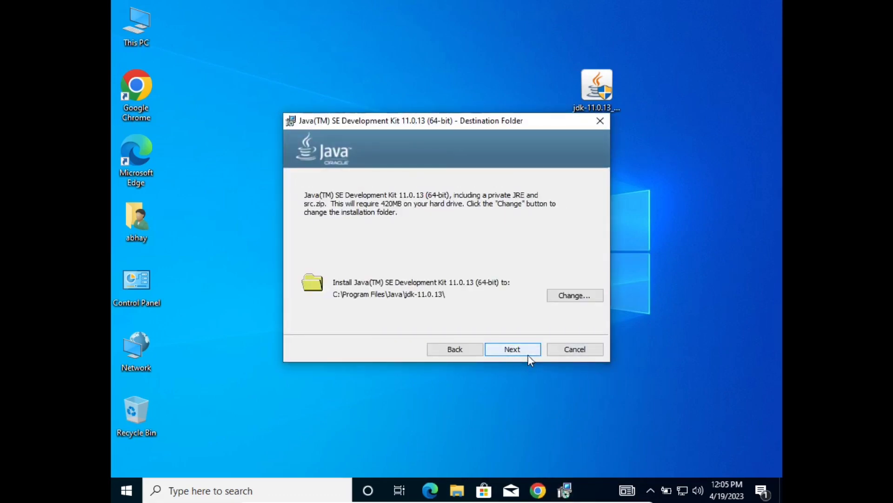
left_click(529, 353)
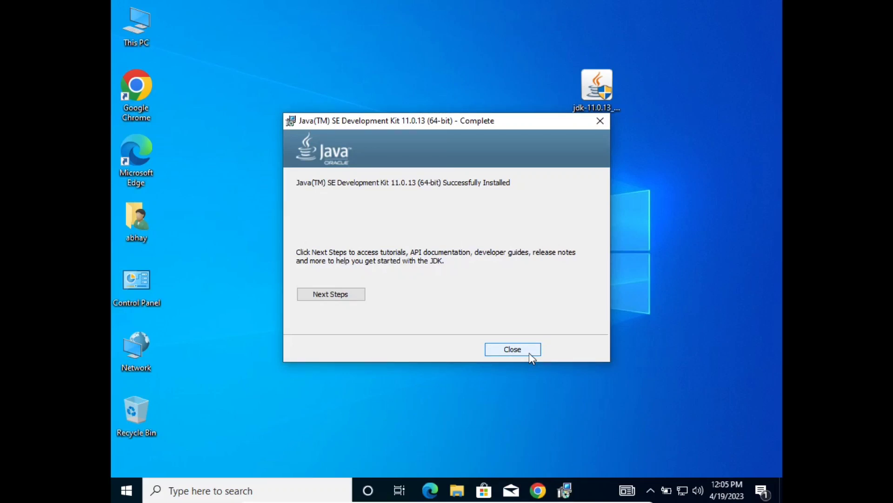
left_click(529, 353)
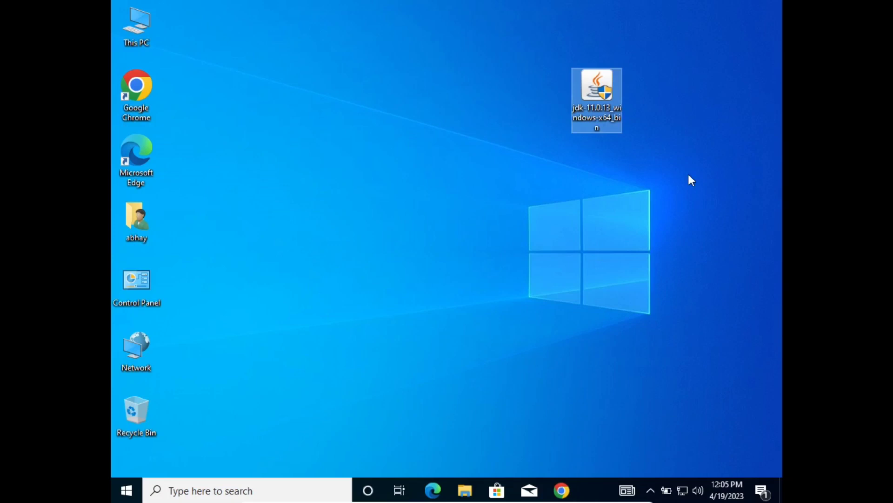
Browse to C:\Program Files\Java\jdk-11.0.13 in File Explorer.
double_click(146, 39)
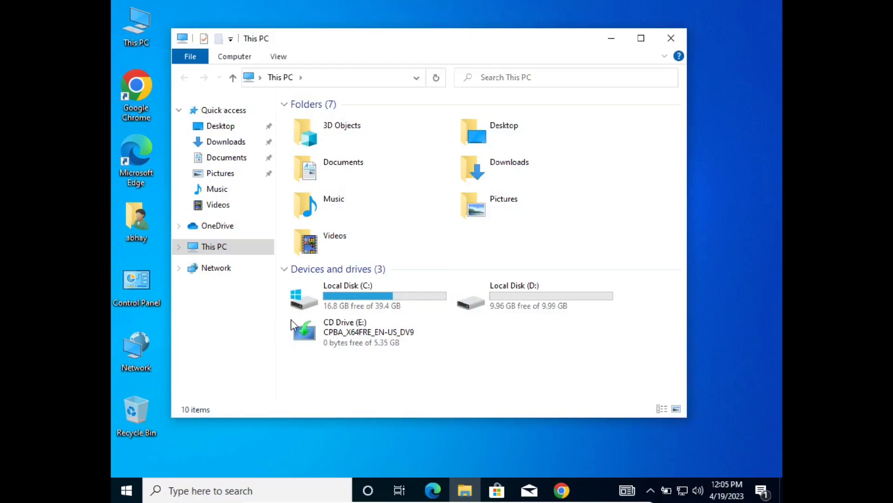
double_click(318, 306)
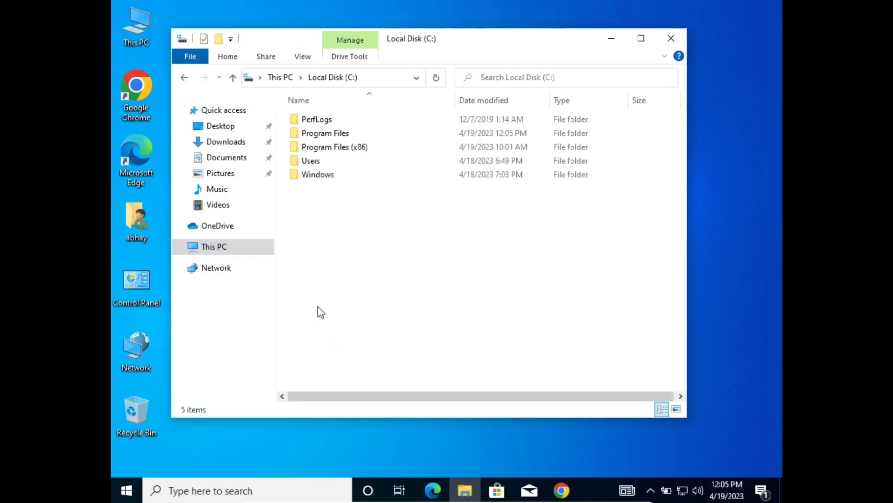
left_click(341, 134)
double_click(339, 135)
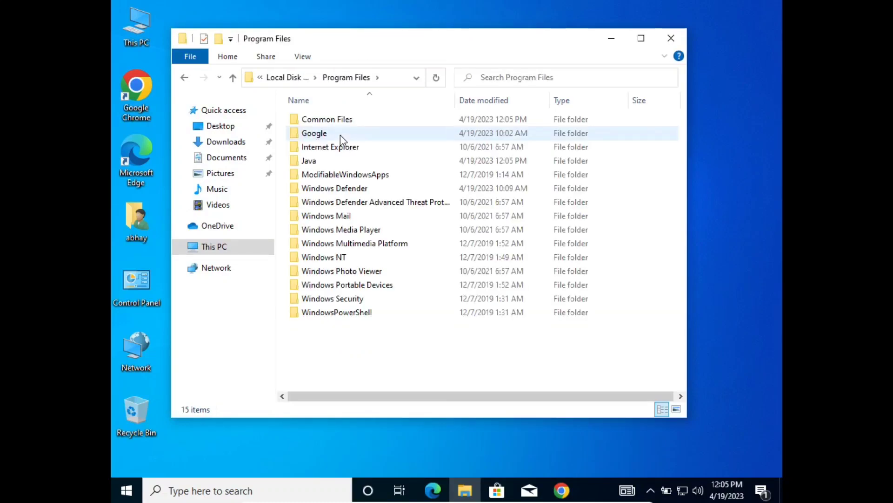
double_click(326, 162)
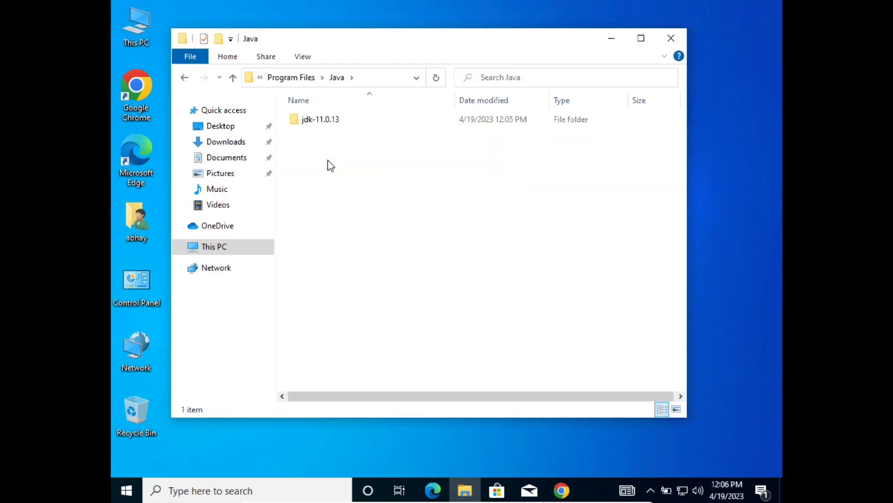
double_click(333, 120)
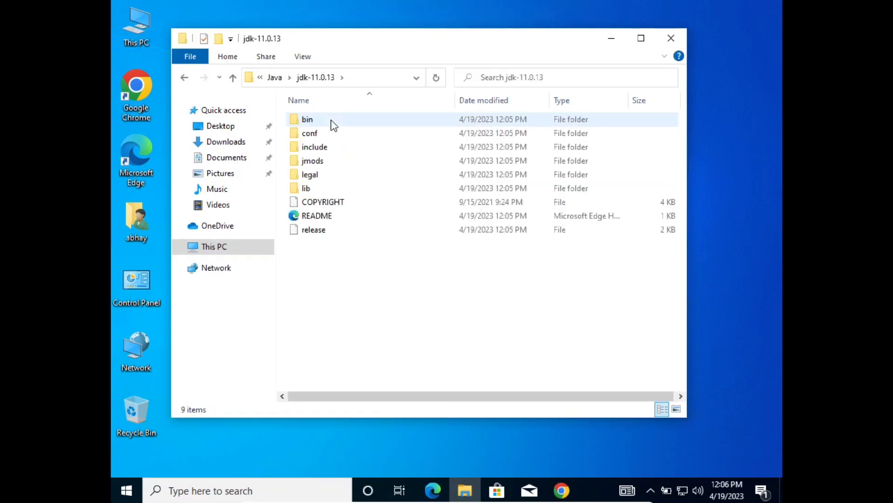
Copy the folder's full path from the address bar.
left_click(362, 78)
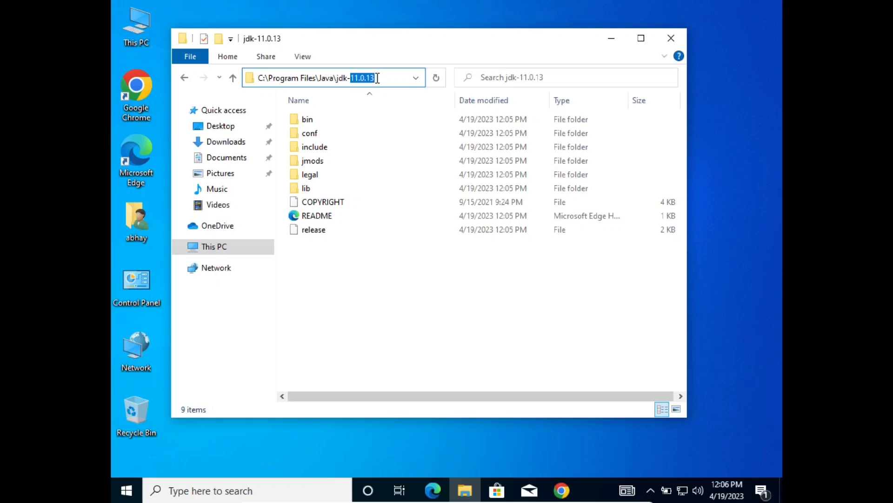
key("ctrl+a")
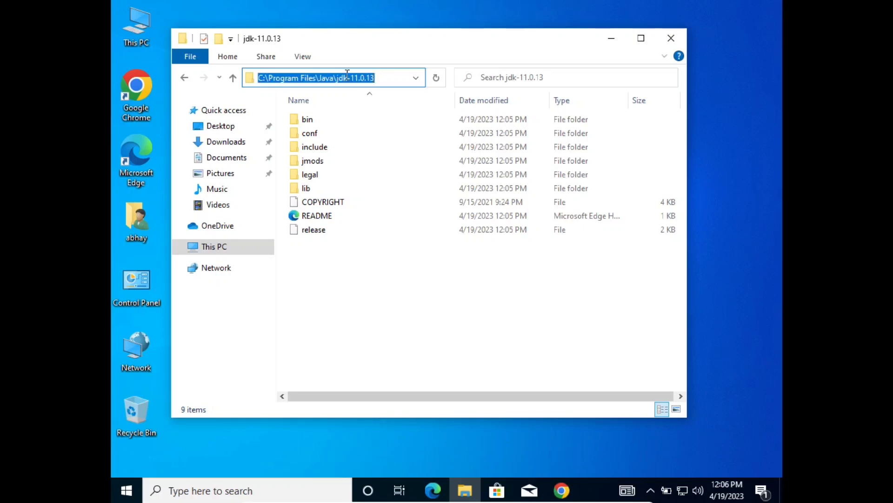
right_click(312, 75)
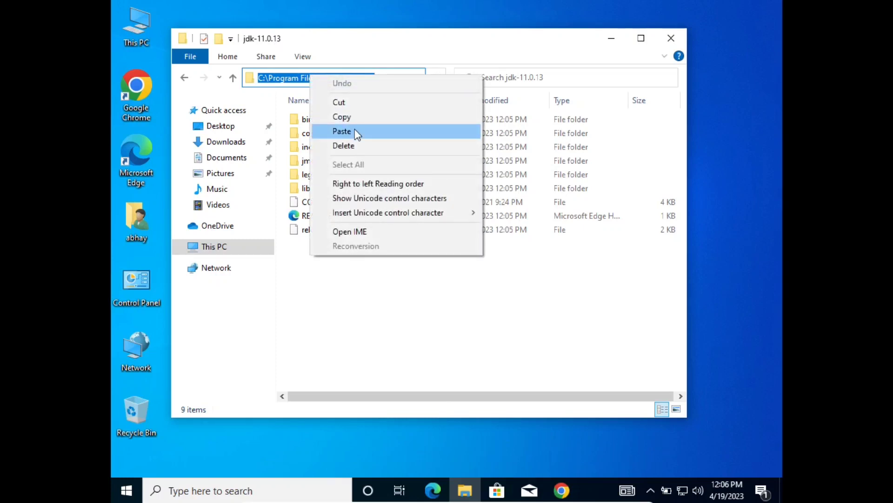
left_click(355, 117)
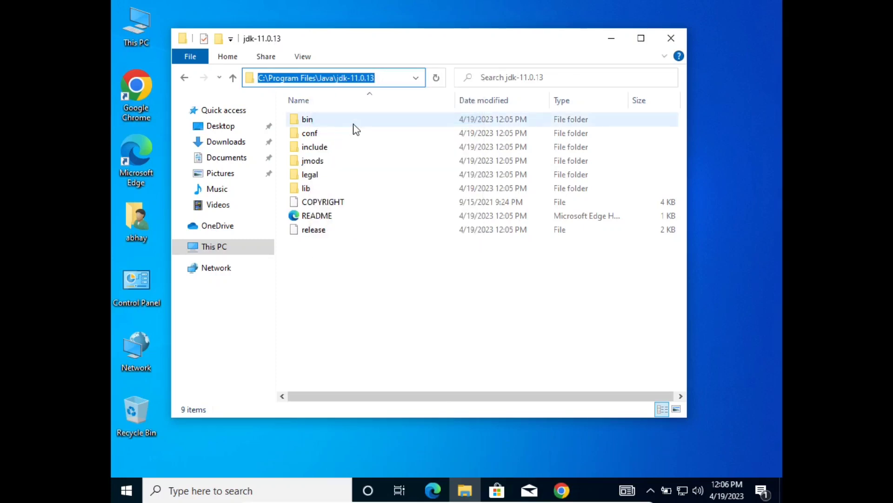
right_click(224, 249)
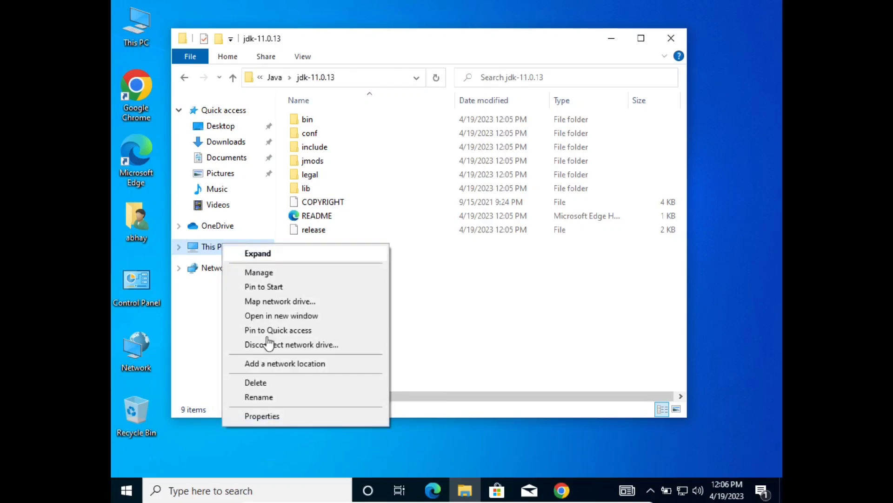
left_click(274, 416)
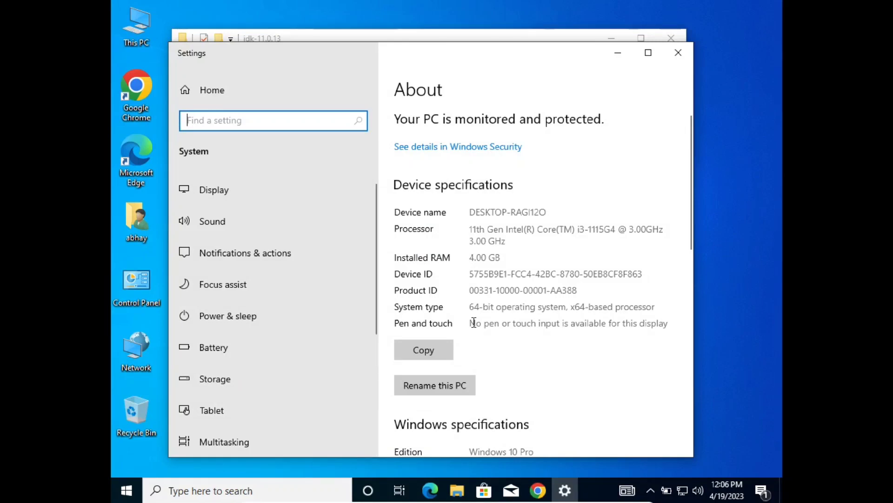
scroll(474, 322, "down", 5)
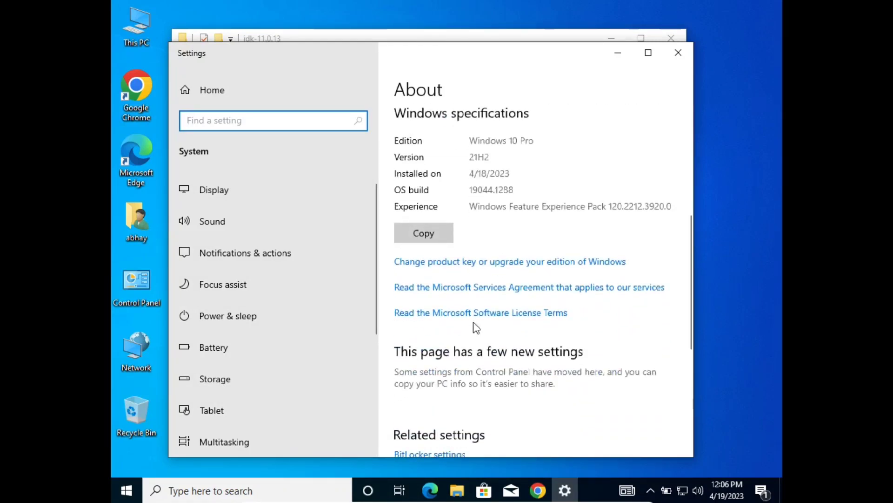
scroll(476, 328, "down", 4)
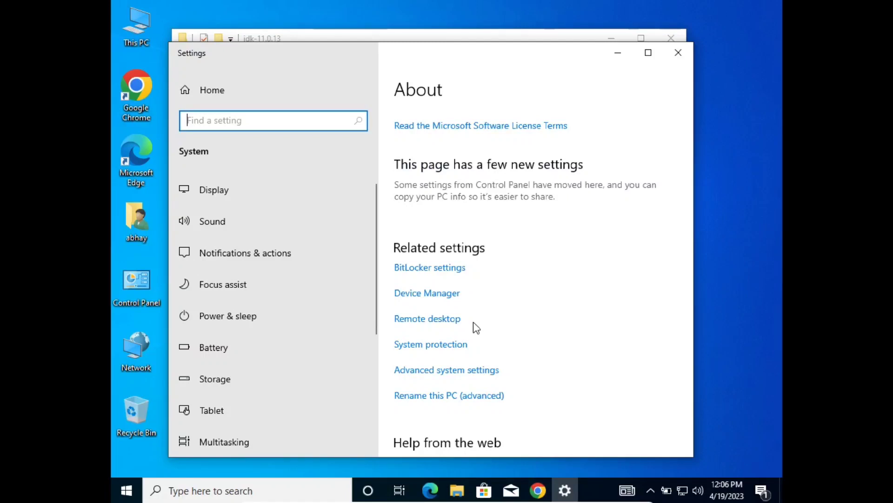
left_click(441, 370)
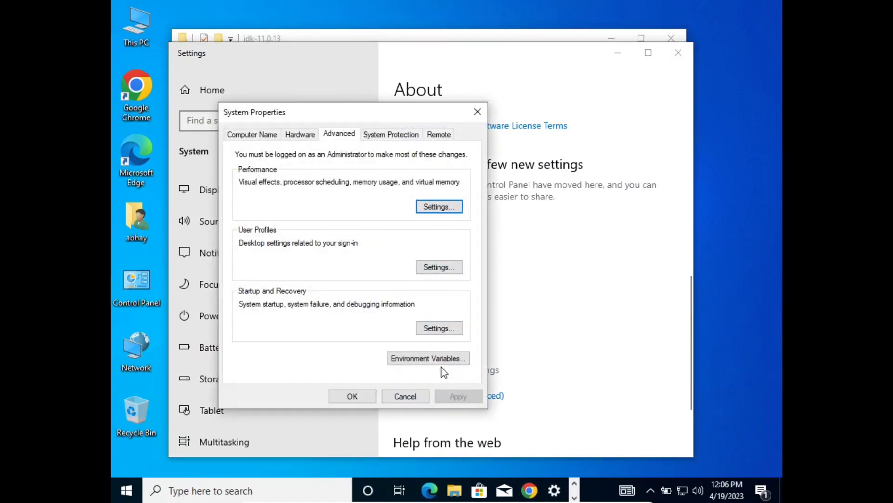
left_click(439, 362)
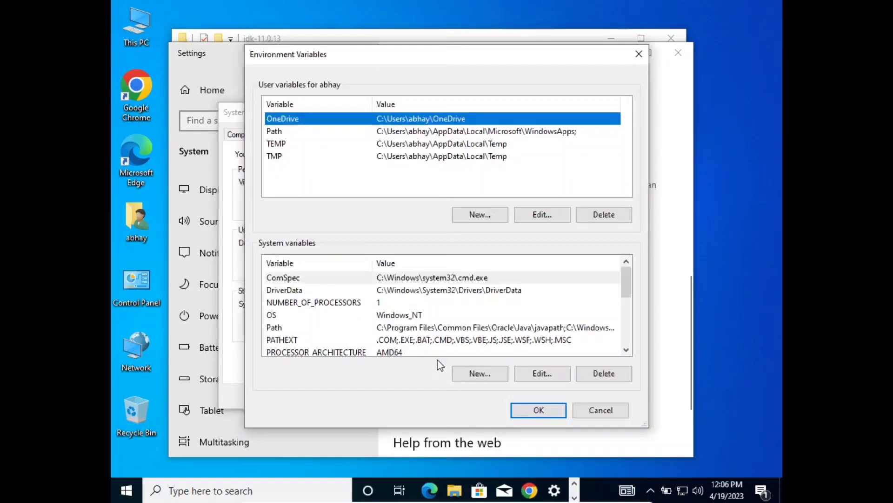
left_click(600, 410)
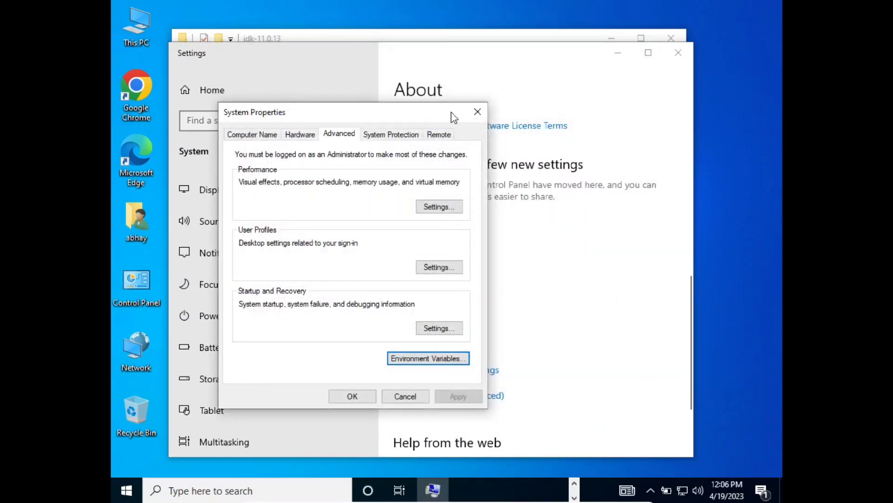
left_click(483, 111)
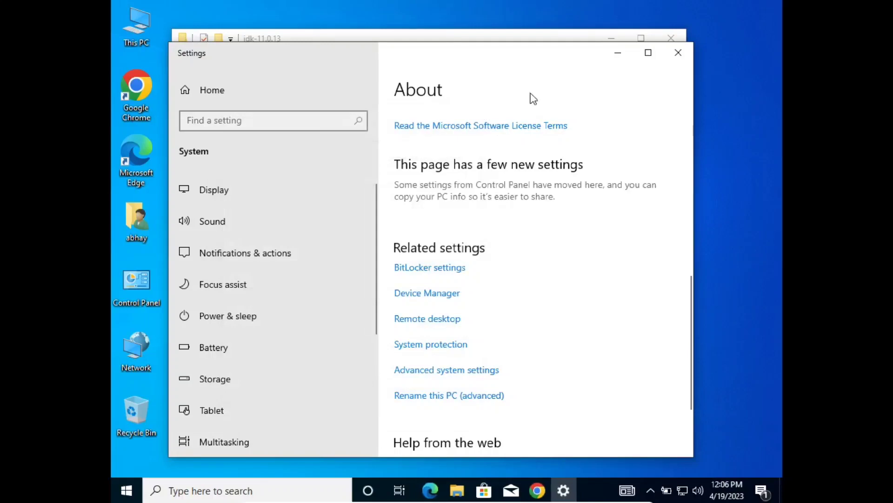
left_click(680, 52)
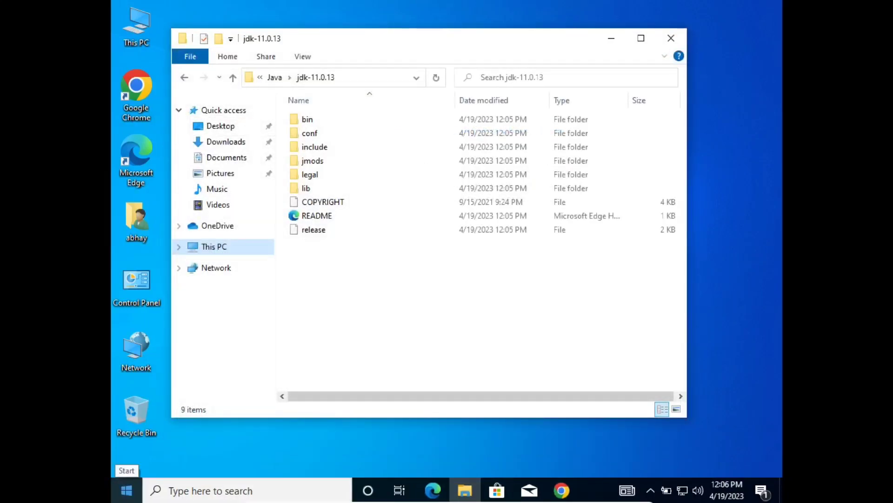
Run echo %JAVA_HOME% in Command Prompt and select the printed jdk-11.0.13 path.
left_click(134, 490)
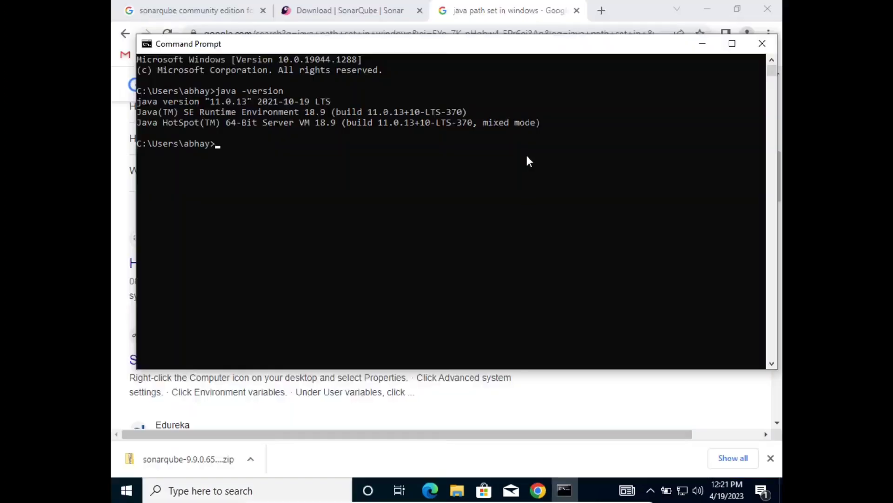
left_click(527, 155)
scroll(528, 158, "down", 3)
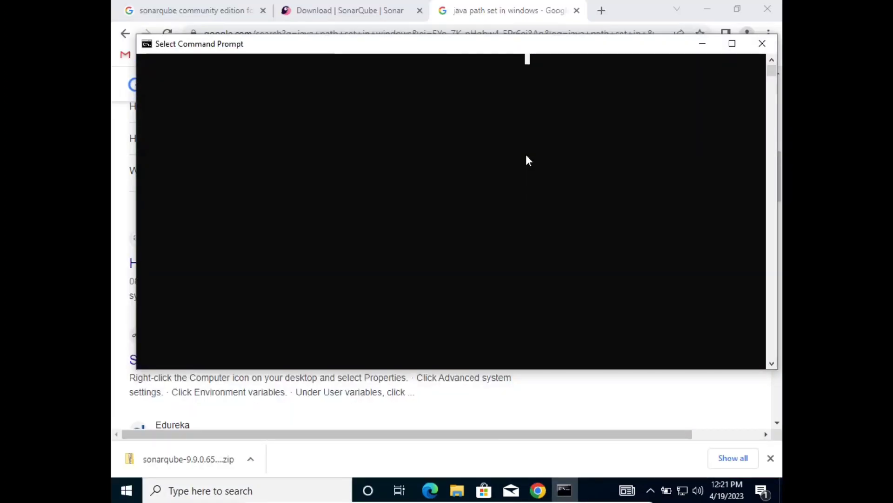
type("echo %JAVA_HOME%")
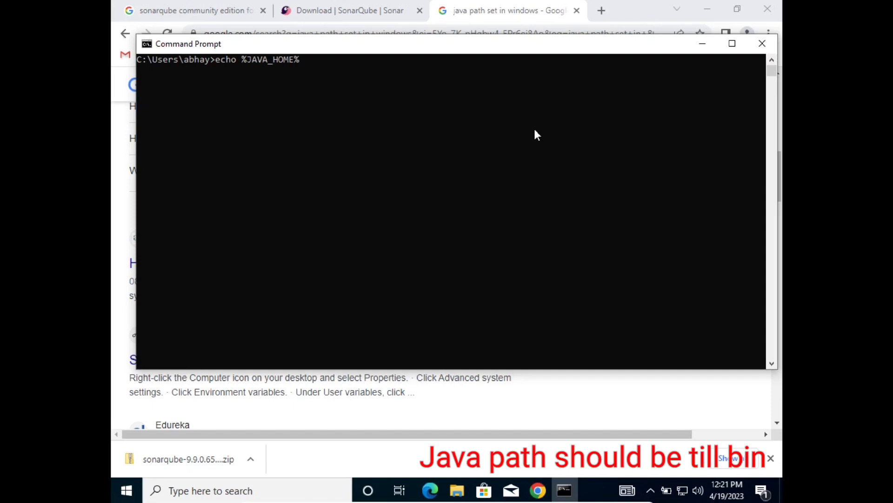
key("Return")
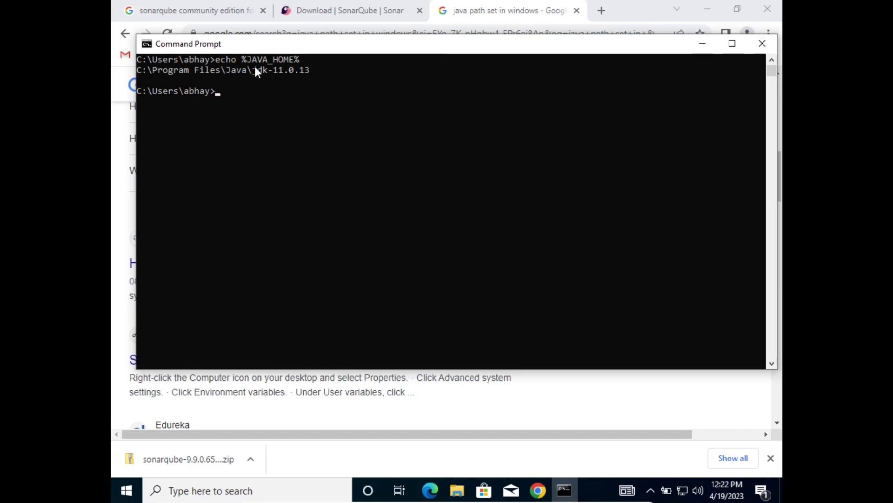
left_click_drag(256, 79, 289, 68)
left_click(291, 69)
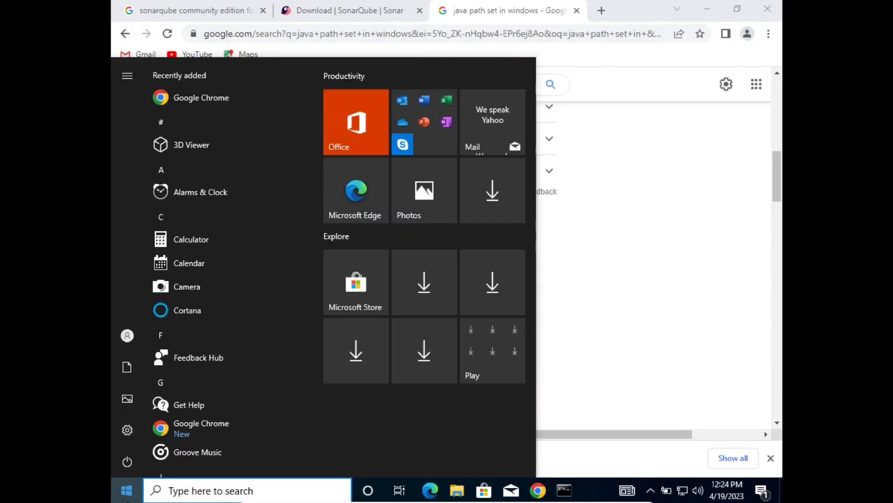
Change the JAVA_HOME system variable to C:\Program Files\Java\jdk-11.0.13\bin.
type("envi")
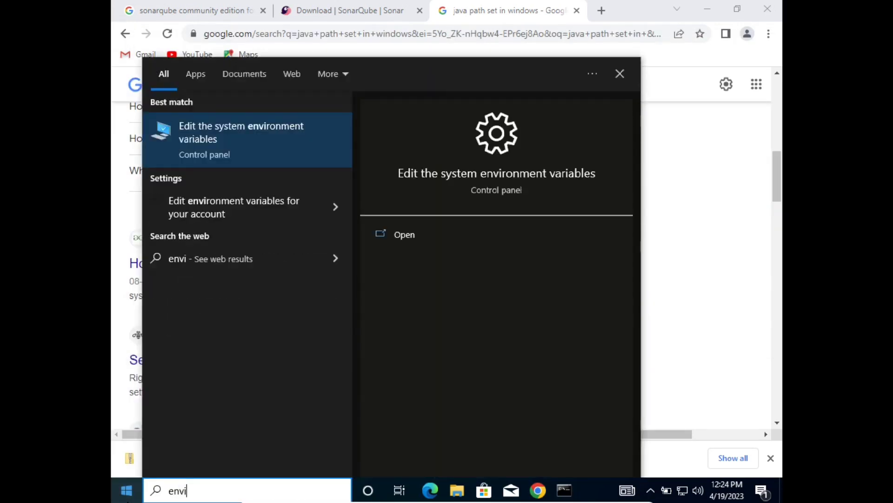
key("Return")
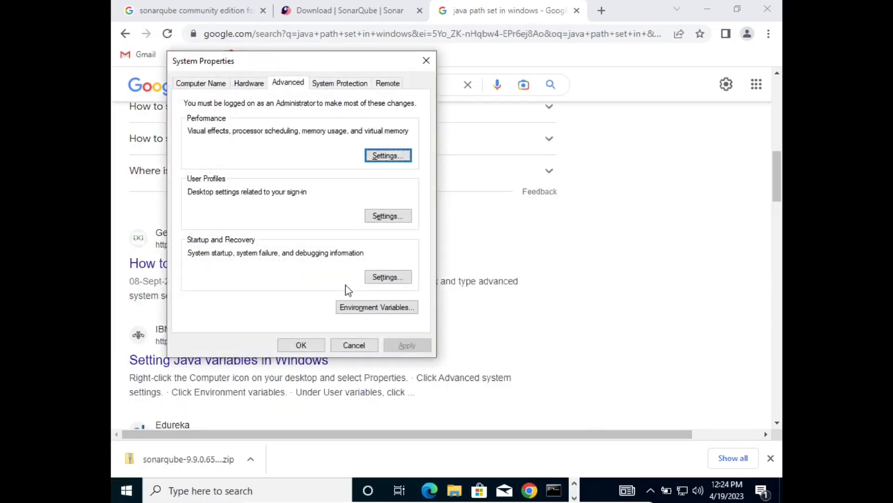
left_click(367, 308)
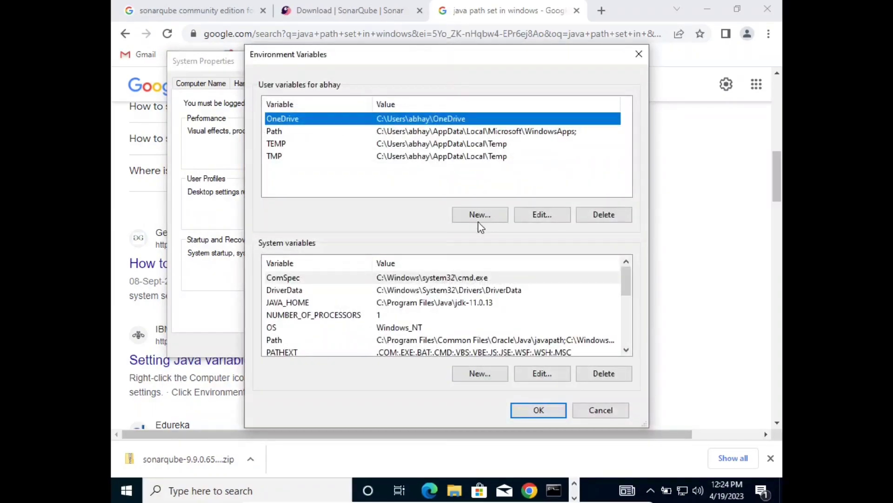
mouse_move(632, 282)
left_mouse_down()
mouse_move(626, 331)
mouse_move(629, 273)
left_mouse_up()
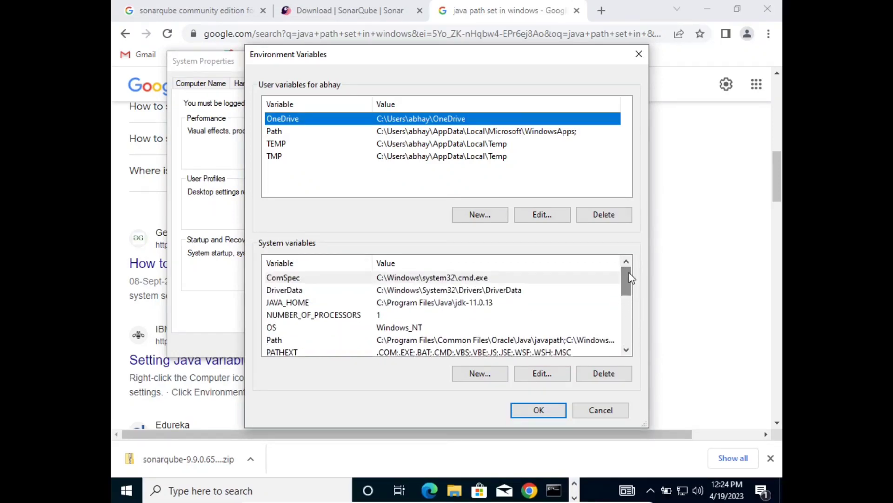
double_click(406, 302)
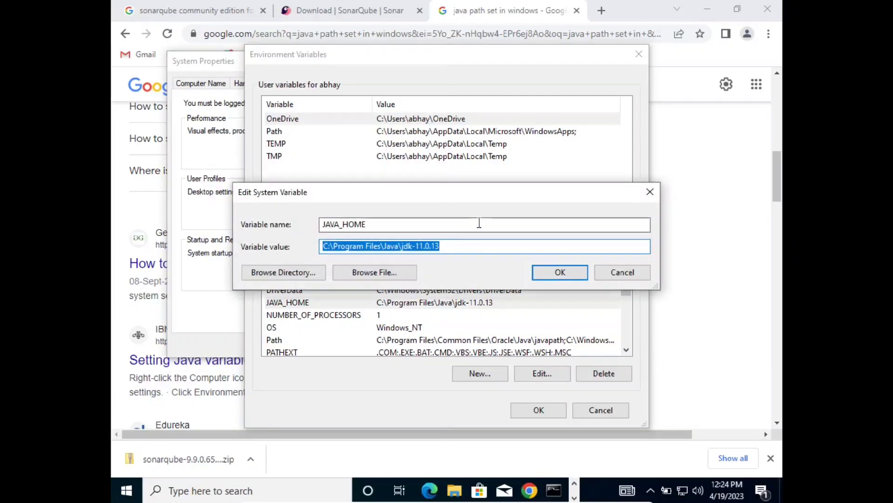
left_click(471, 246)
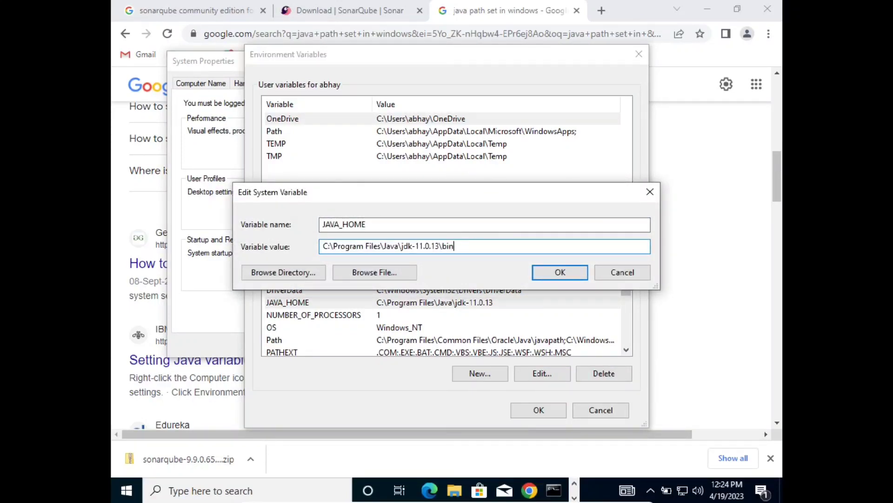
left_click(549, 273)
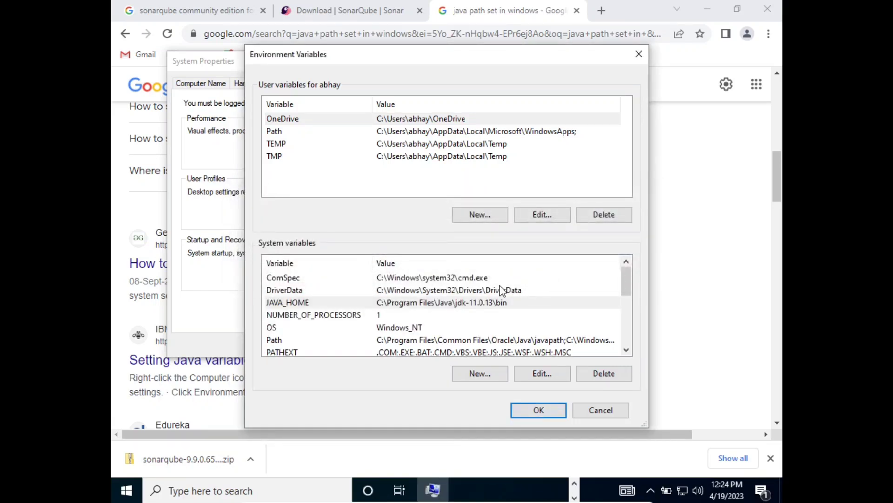
Append \bin to the jdk-11.0.13 entry of the system Path, apply, and close System Properties.
left_click(381, 291)
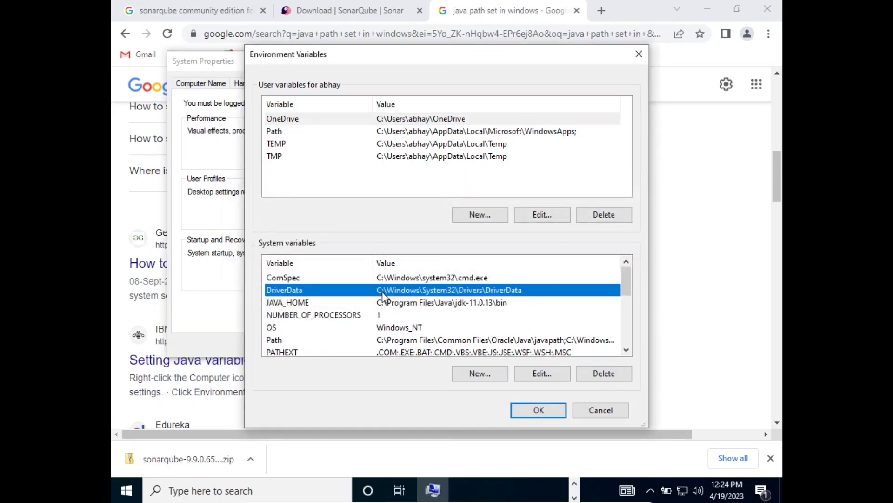
left_click(392, 339)
double_click(392, 340)
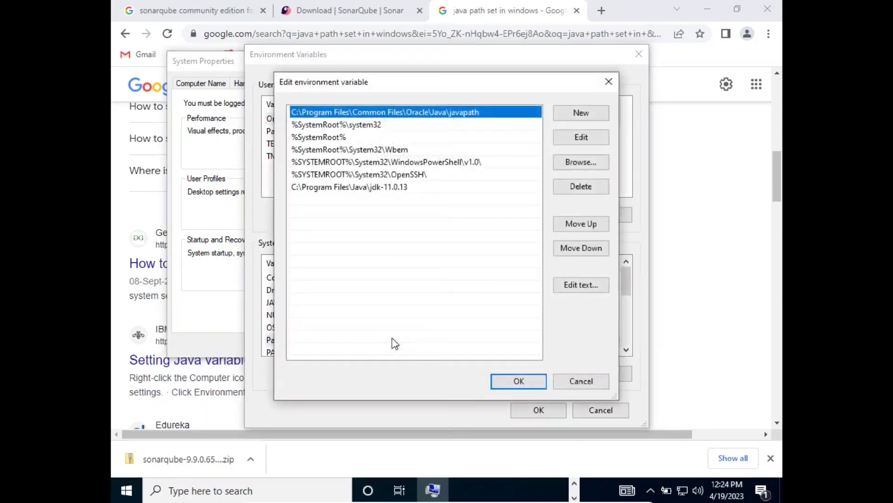
left_click(399, 187)
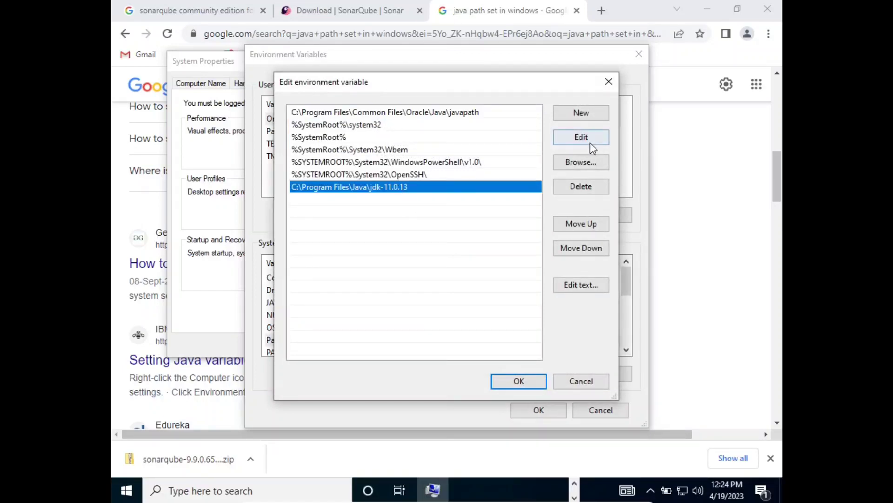
left_click(562, 137)
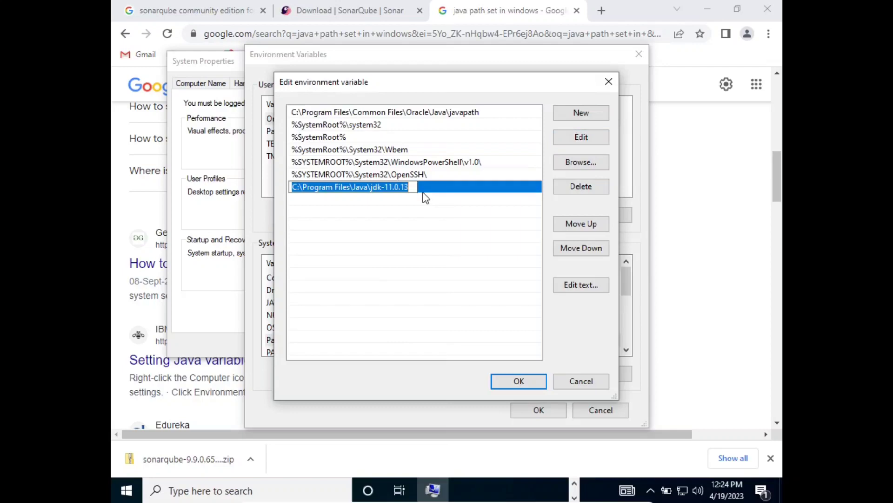
key("End")
type("\\")
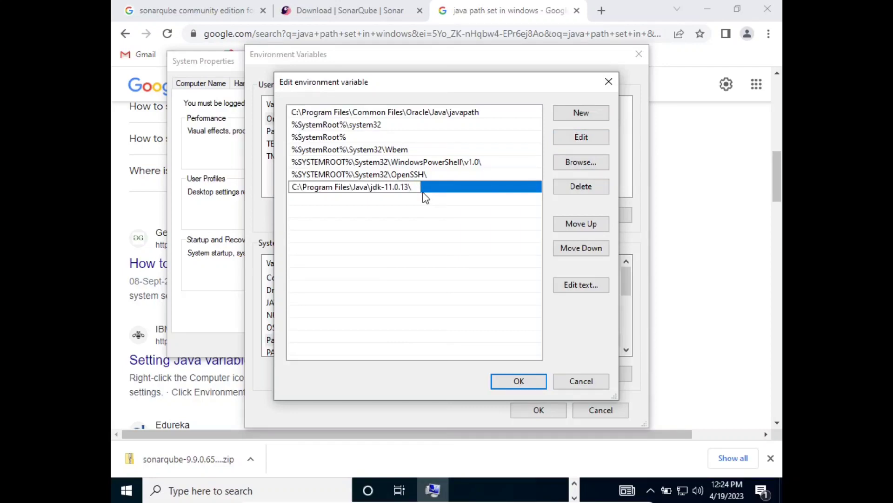
type("bin")
key("Return")
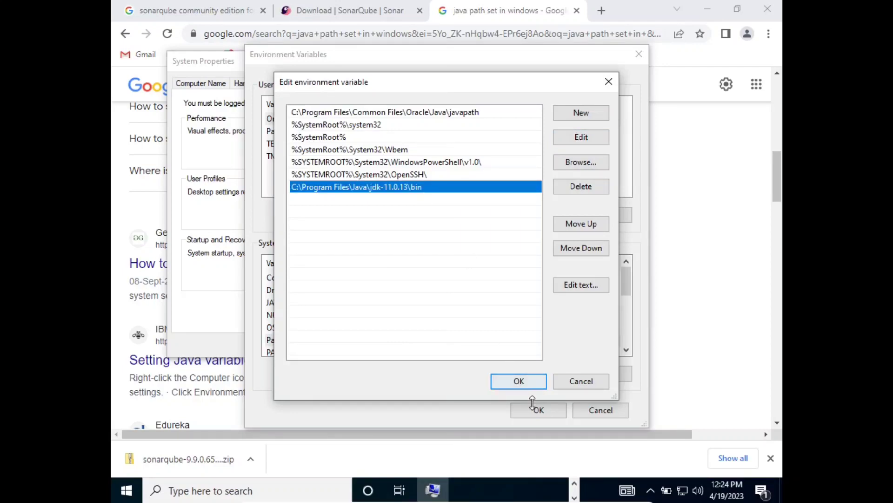
left_click(533, 381)
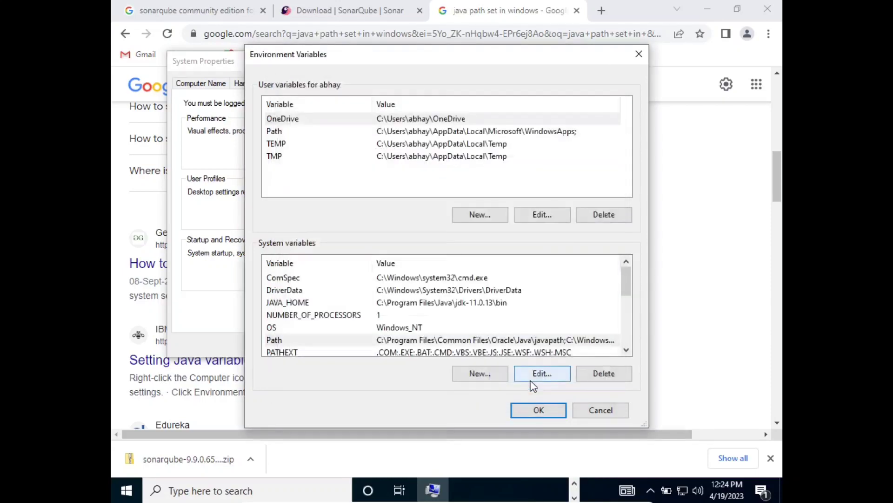
left_click(530, 408)
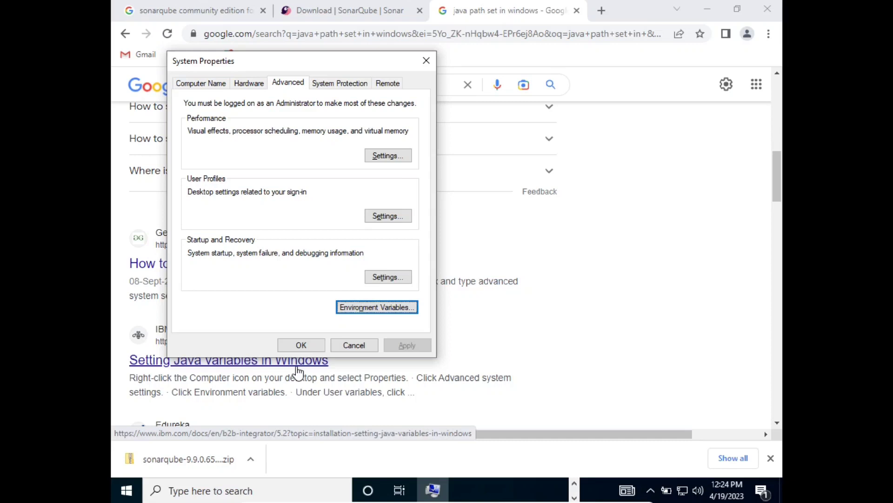
left_click(426, 61)
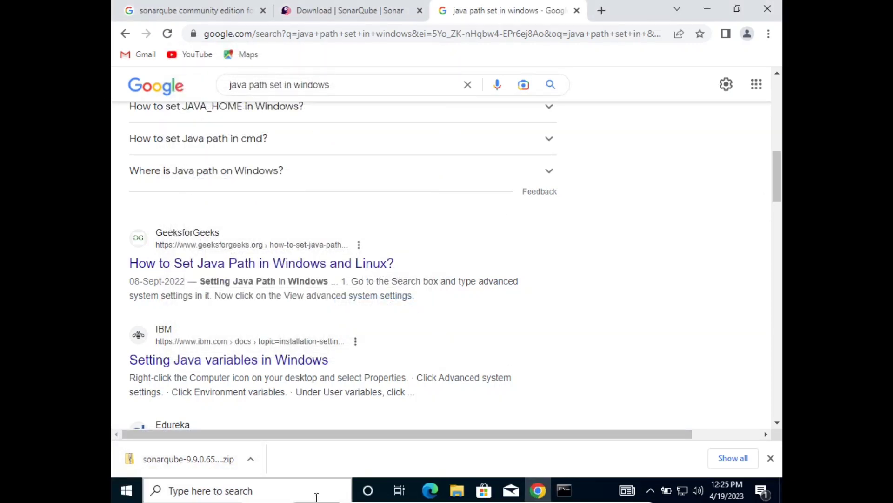
Copy the sonarqube-9.9.0.65466 zip from the Downloads folder.
left_click(458, 492)
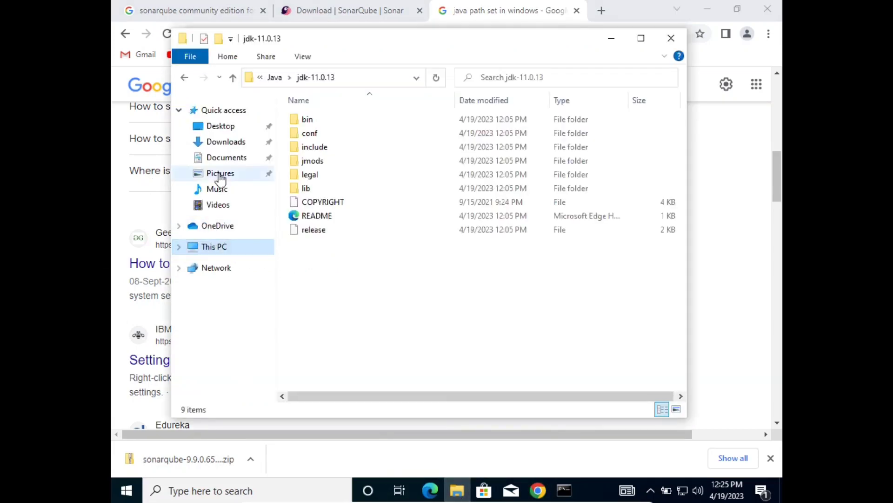
left_click(226, 142)
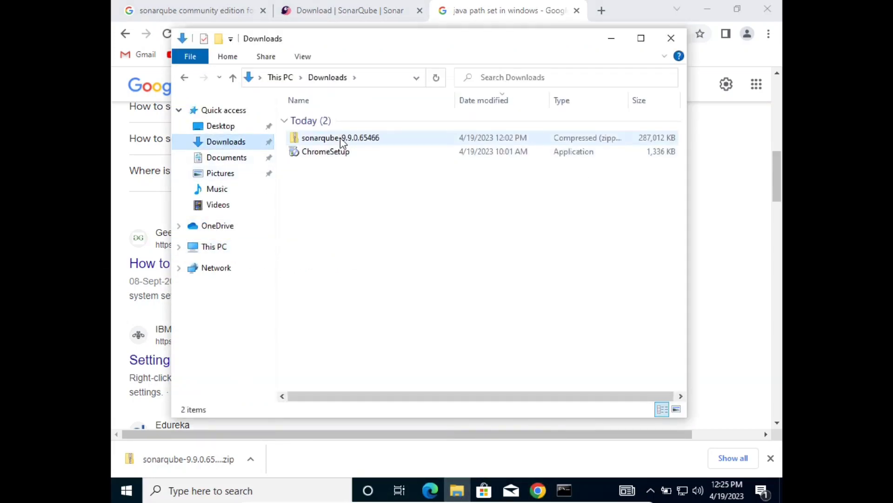
left_click(340, 138)
right_click(340, 137)
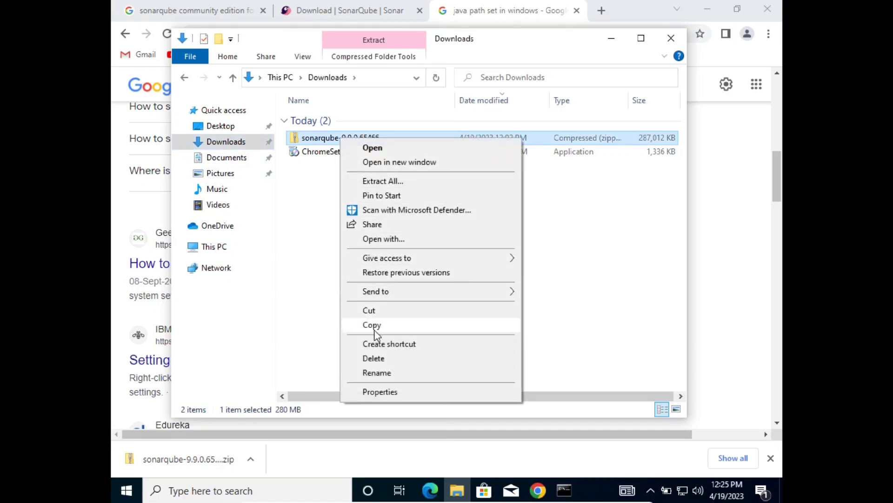
left_click(377, 312)
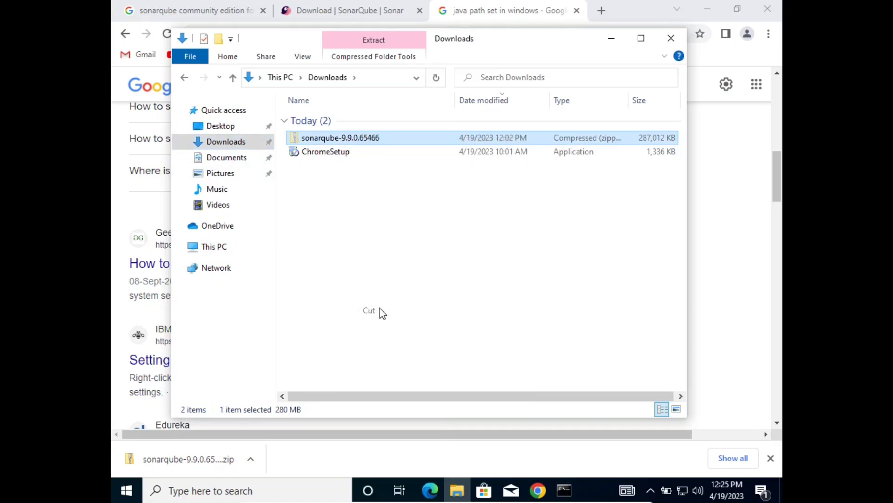
Paste the zip into the root of Local Disk (C:), granting administrator permission.
left_click(216, 248)
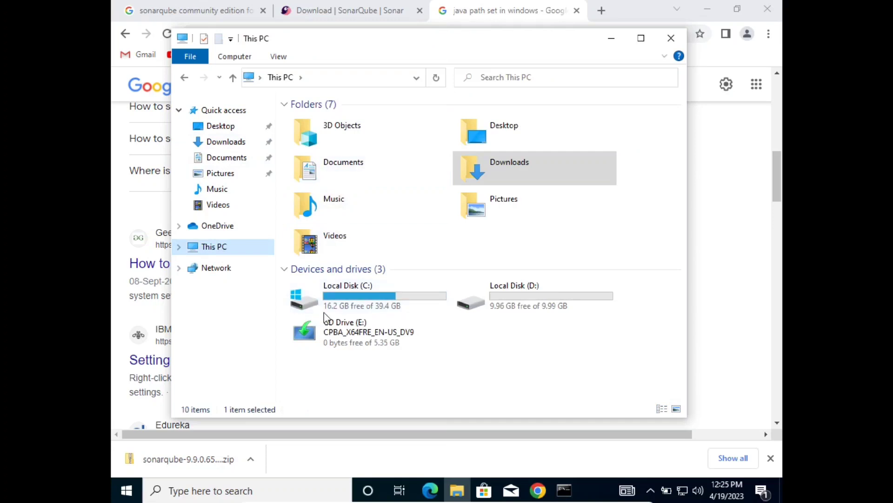
double_click(340, 302)
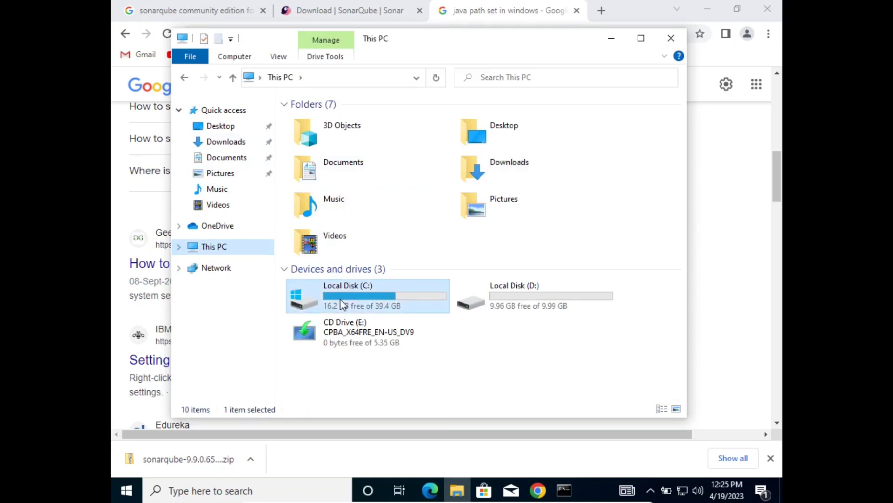
right_click(352, 252)
left_click(380, 320)
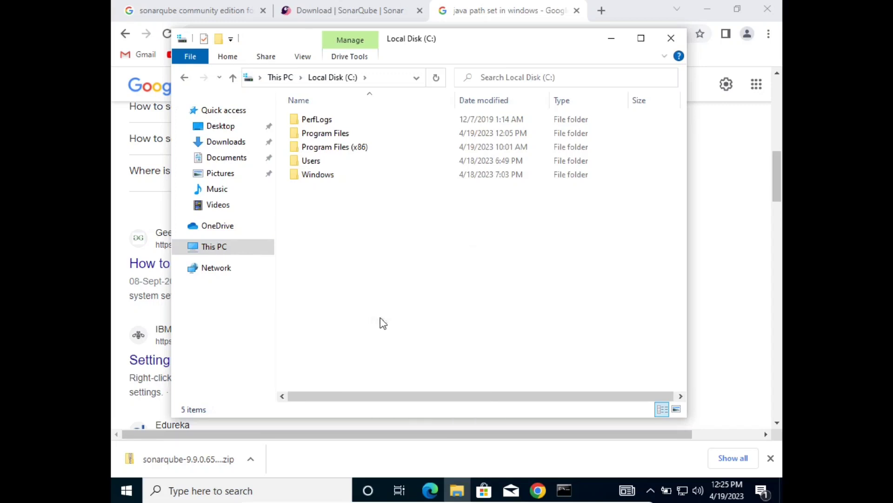
left_click(412, 157)
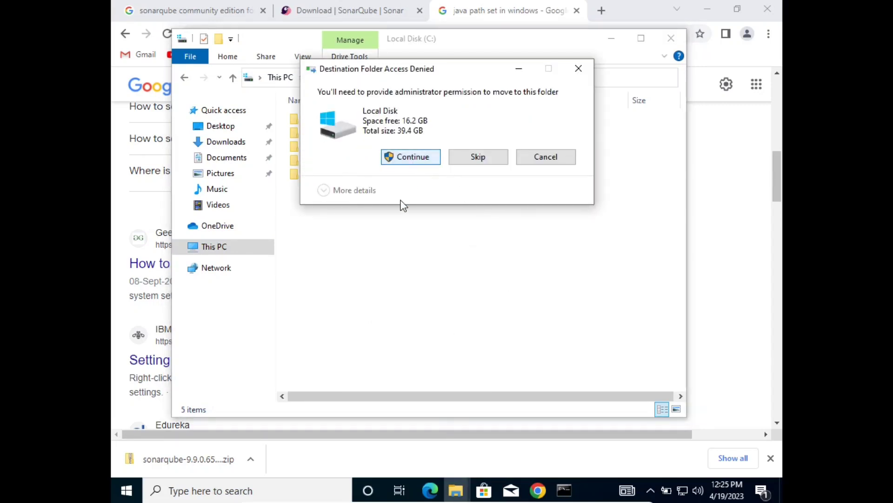
left_click(391, 303)
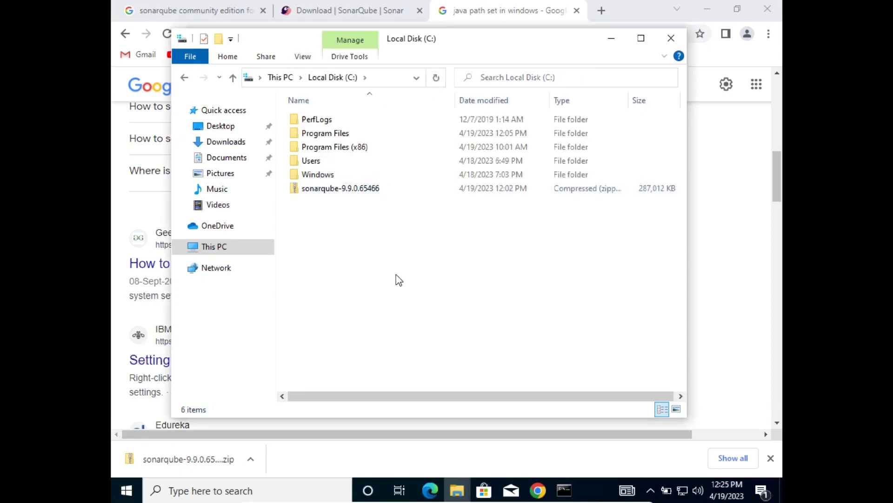
left_click(348, 191)
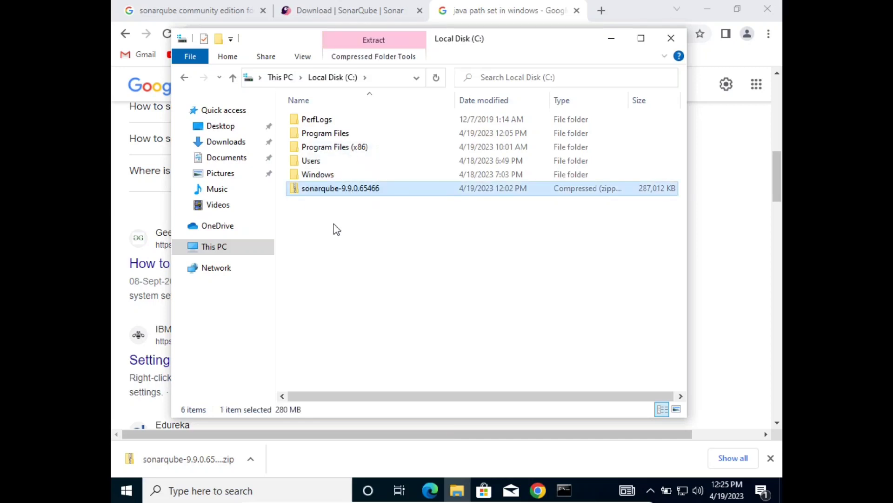
Extract the sonarqube zip to C:\sonarqube-9.9.0.65466.
right_click(344, 192)
left_click(376, 235)
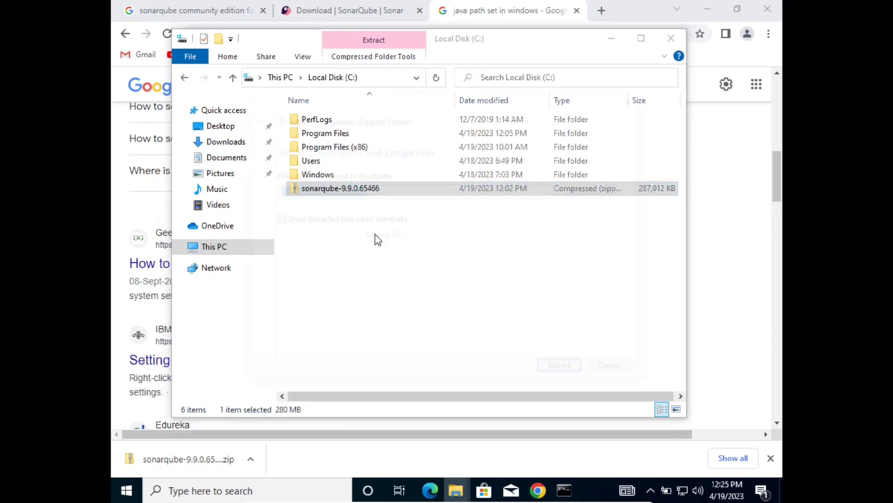
left_click(579, 375)
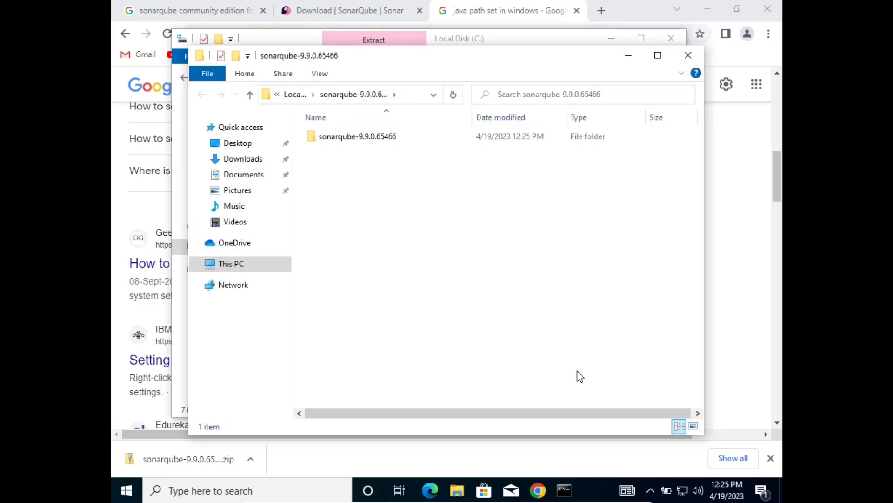
Open the inner sonarqube-9.9.0.65466 folder and select its conf subfolder.
left_click(295, 95)
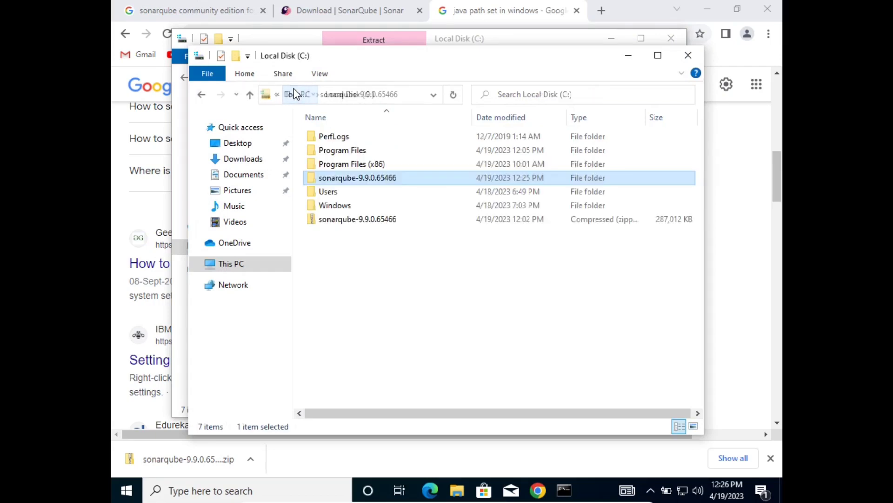
double_click(350, 179)
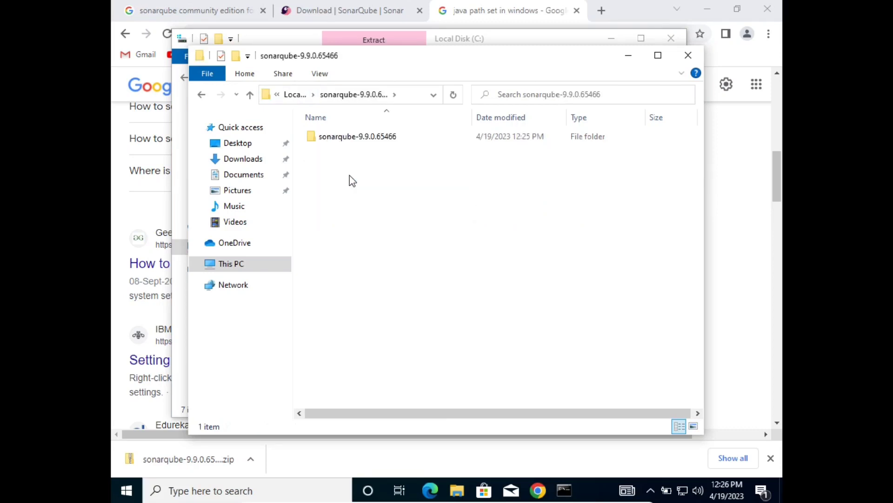
double_click(332, 137)
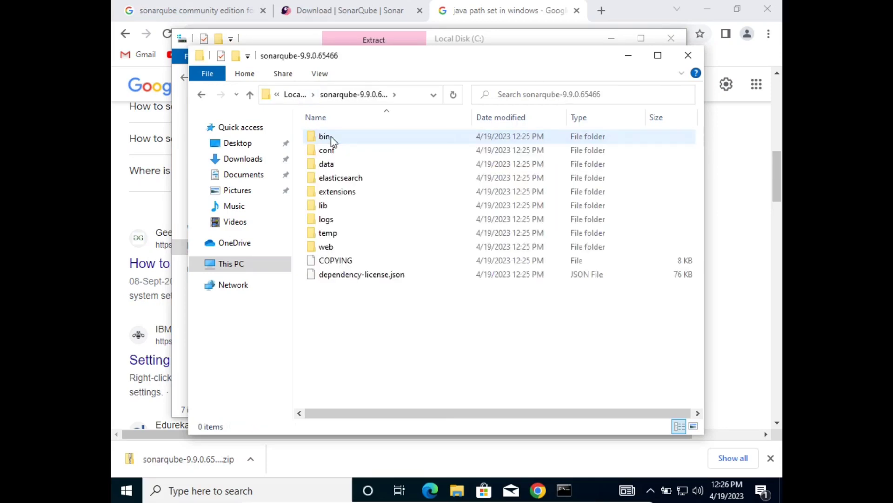
left_click(330, 150)
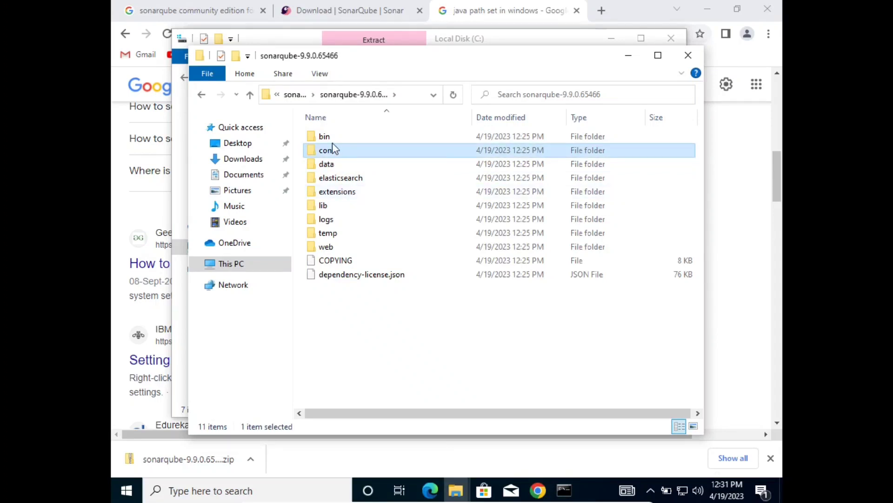
Open a Command Prompt in the bin\windows-x86-64 folder by typing cmd in the address bar.
double_click(325, 138)
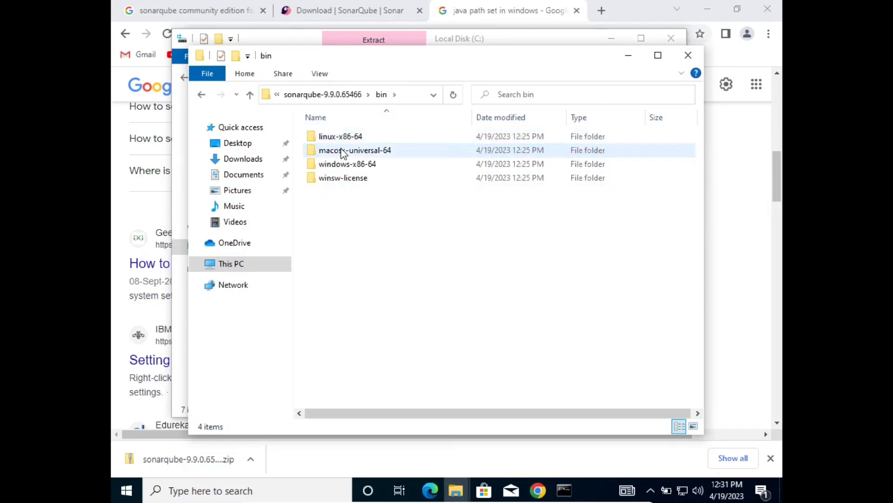
left_click(342, 172)
double_click(341, 168)
left_click(339, 167)
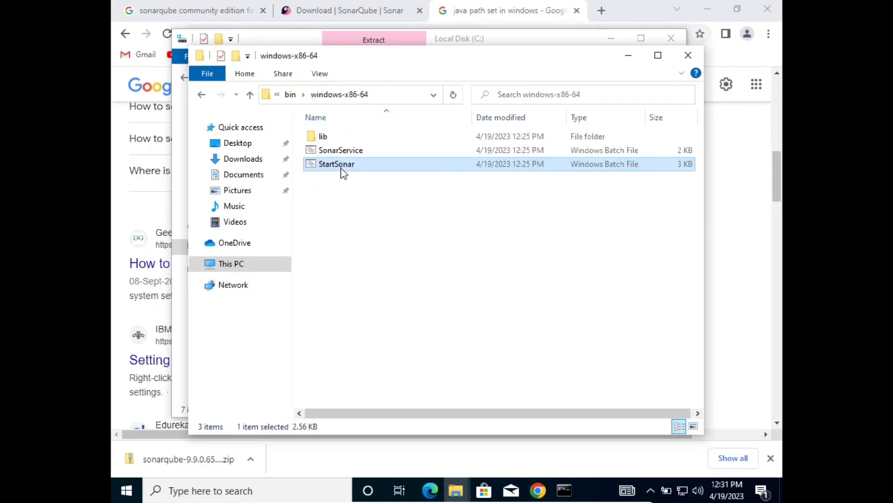
left_click(389, 94)
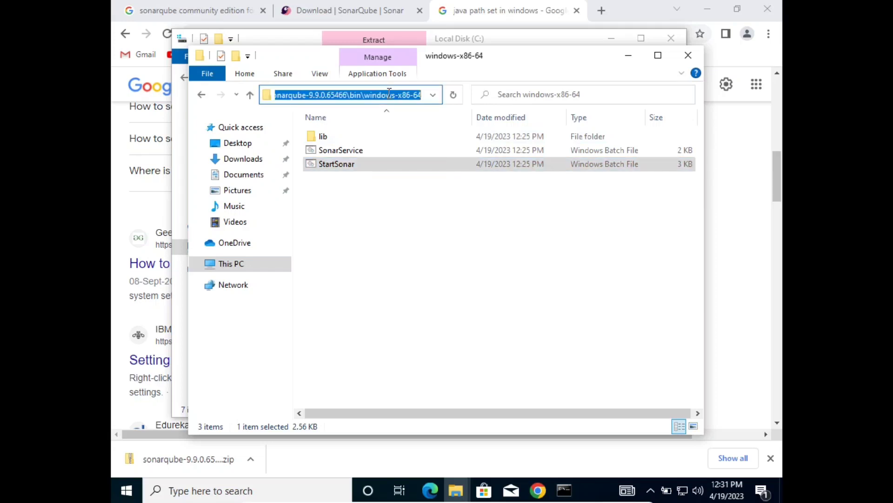
type("cmd")
key("Return")
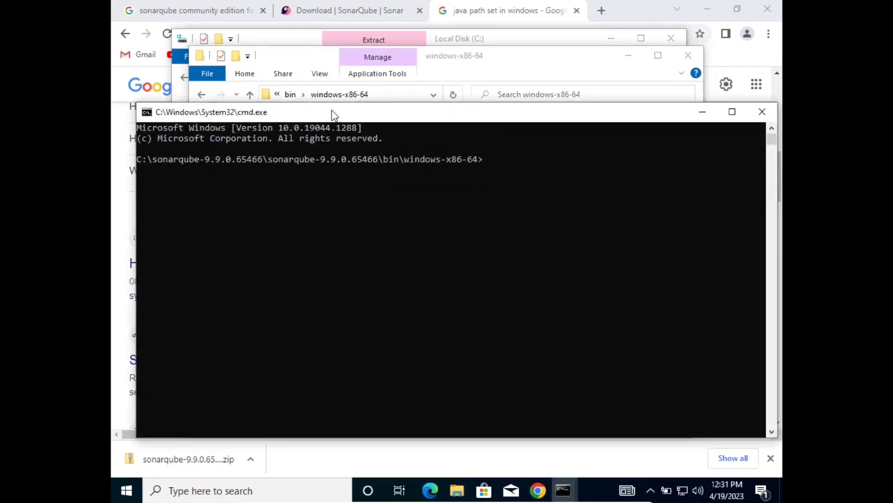
Run StartSonar.bat and highlight the resulting class file 61.0 vs 55.0 Java version error.
type("SonarService.bat")
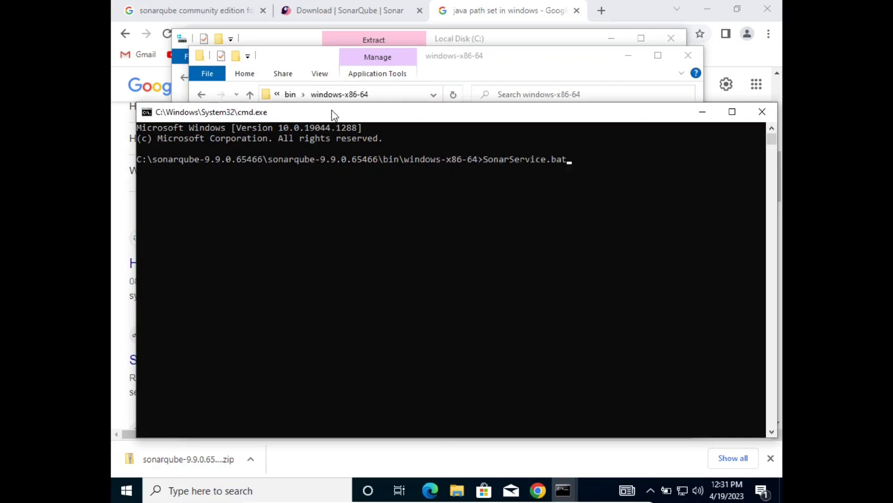
key("Tab")
key("Return")
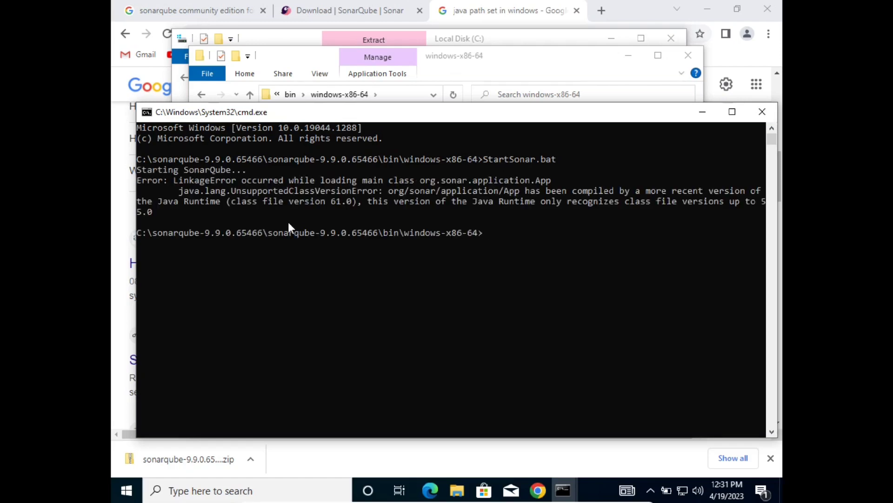
left_click_drag(172, 188, 233, 202)
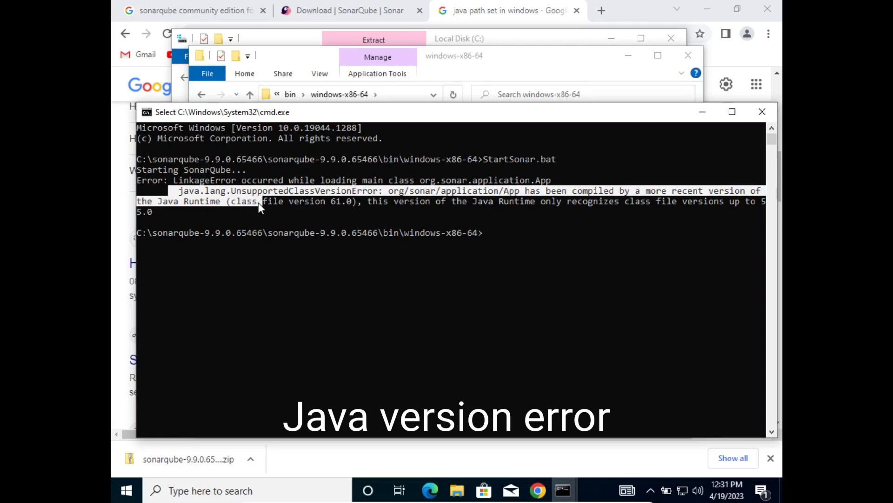
left_click_drag(259, 202, 257, 210)
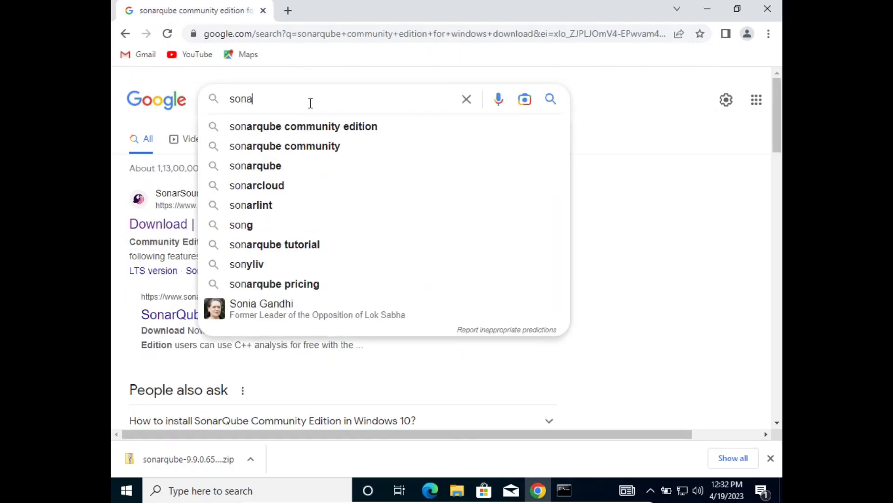
Search Google for 'sonarqube configure on windows' and open the Install the server docs in a new tab.
type("rq")
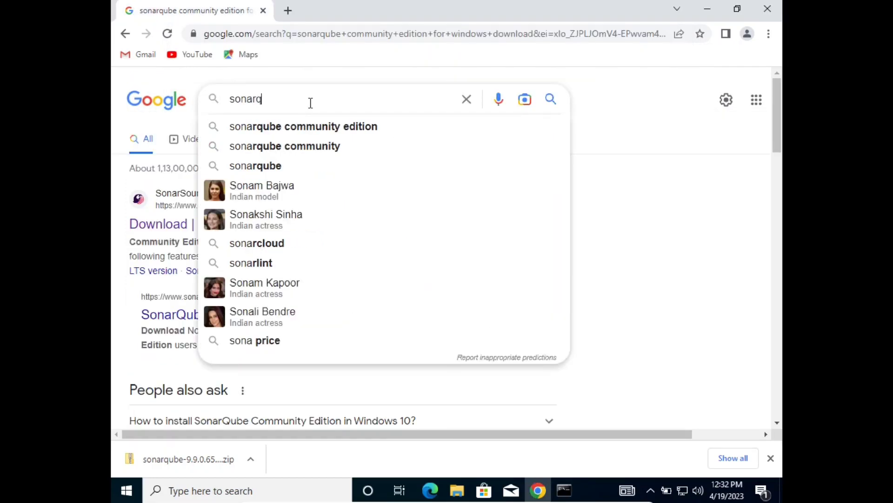
type("ube co")
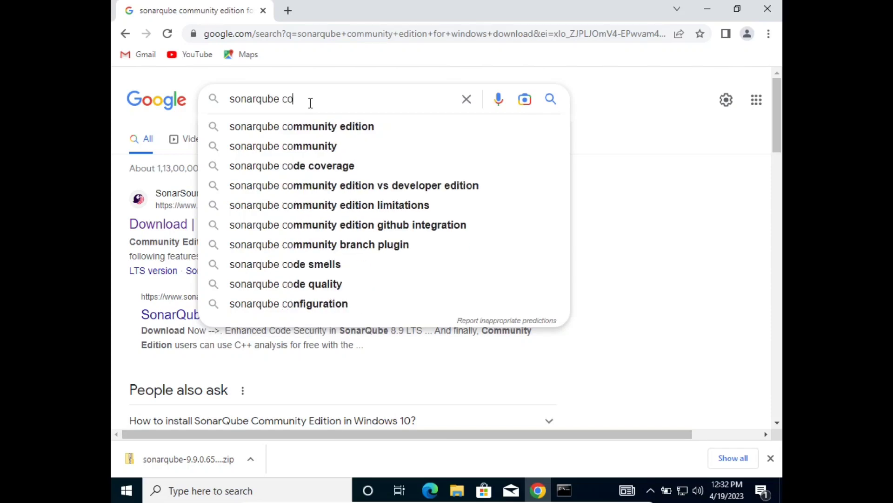
type("nfigure on ")
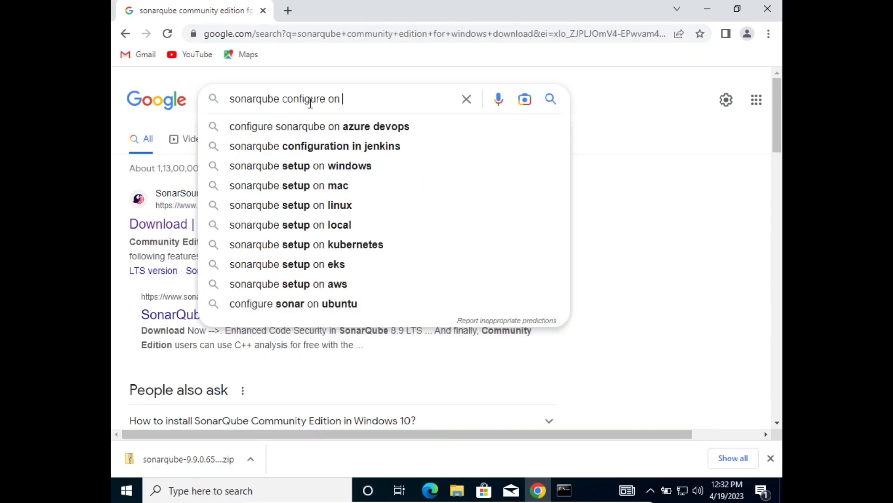
type("windows")
key("Return")
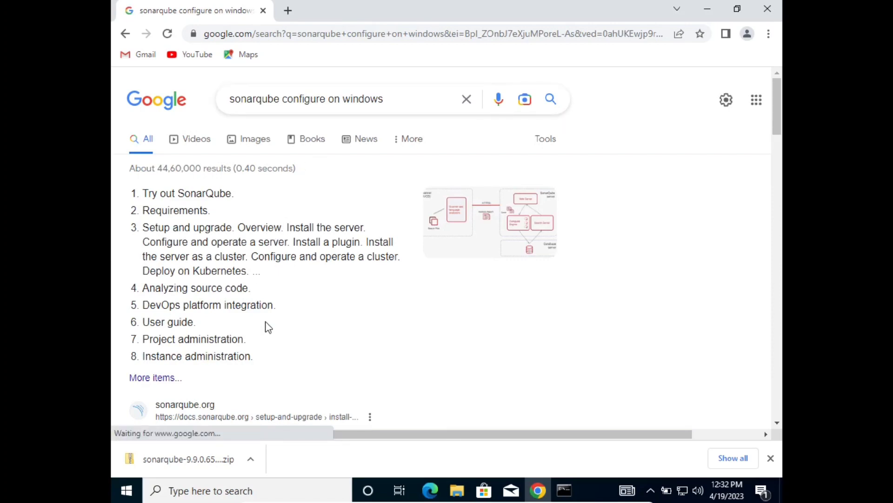
scroll(269, 327, "down", 1)
scroll(268, 327, "down", 4)
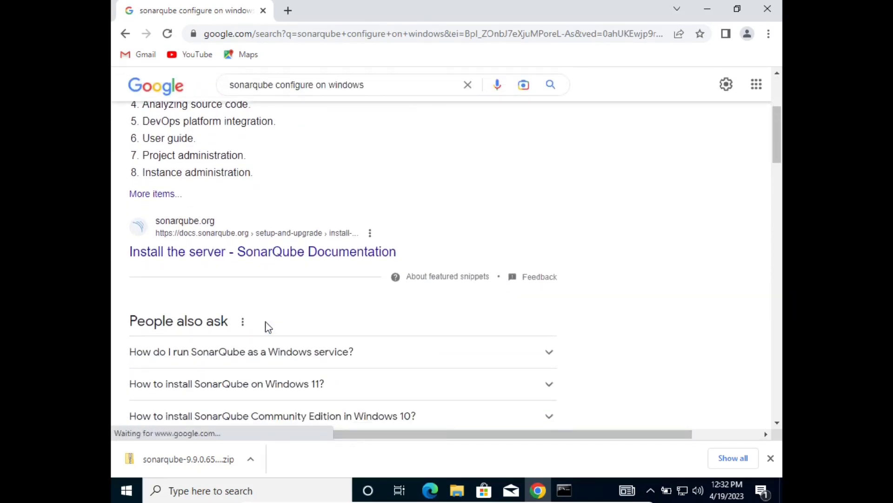
middle_click(264, 255)
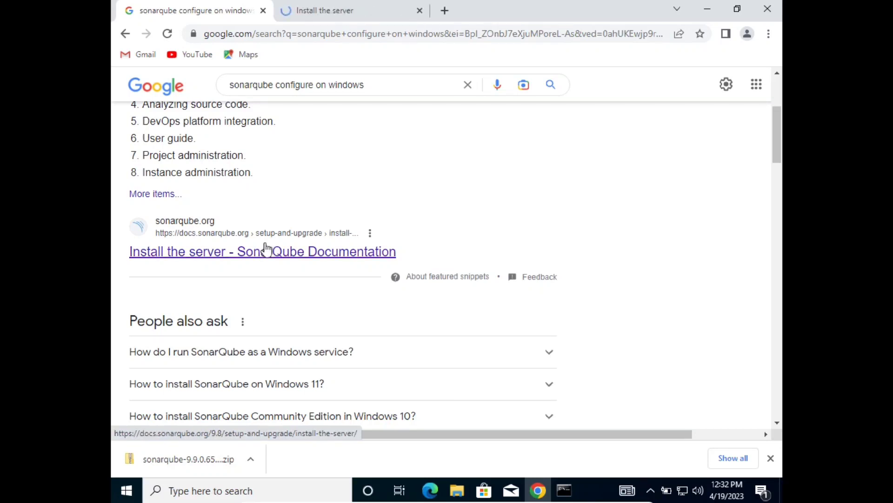
left_click(328, 10)
Scroll to Adjusting the Java installation and expand the Windows SONAR_JAVA_PATH instructions.
key("Down")
key("Down")
key("Down")
key("Down")
key("Down")
key("Down")
key("Down")
key("Down")
key("Down")
key("Down")
key("Down")
key("Down")
key("Down")
key("Down")
key("Down")
key("Down")
key("Down")
key("Down")
key("Down")
key("Down")
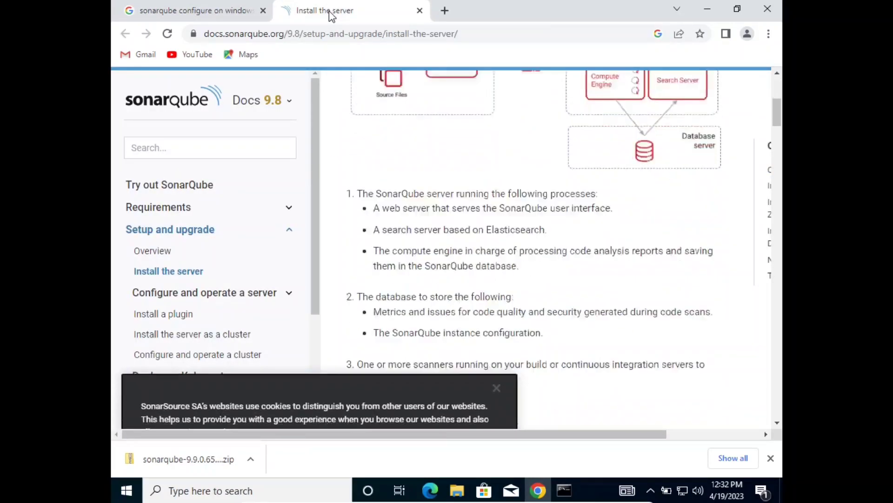
key("Down")
key("Down")
key("Down")
key("Down")
key("Down")
key("Down")
key("Down")
key("Down")
key("Down")
key("Down")
key("Down")
key("Down")
key("Down")
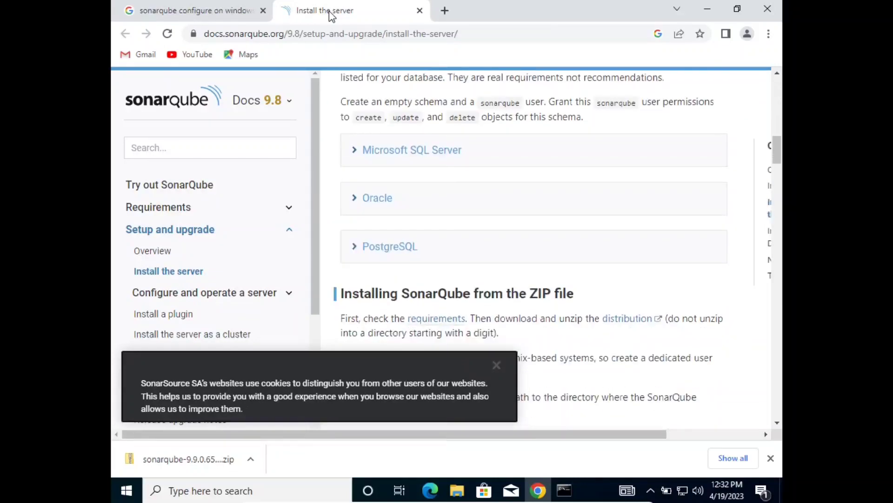
key("Down")
key("Down")
key("Down")
key("Down")
key("Down")
key("Down")
key("Down")
key("Down")
key("Down")
key("Down")
key("Down")
key("Down")
key("Down")
key("Down")
key("Down")
key("Down")
key("Down")
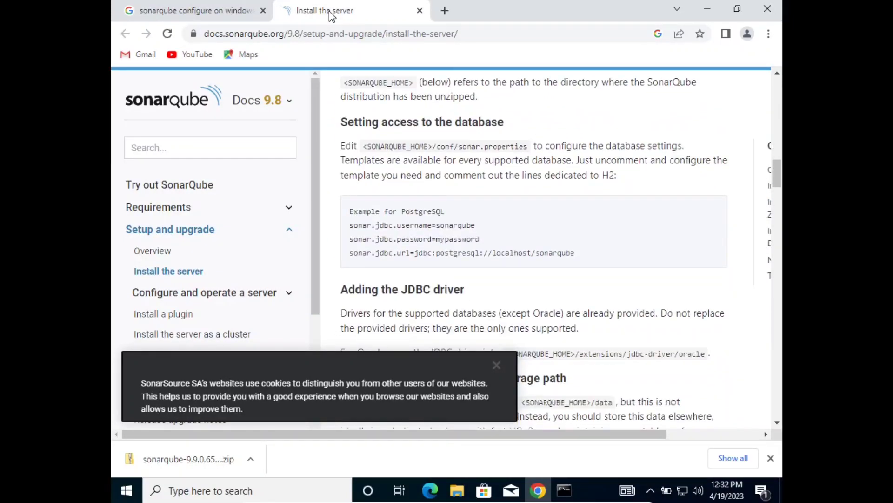
key("Down")
key("Down")
key("Down")
key("Down")
key("Down")
key("Down")
key("Down")
key("Down")
key("Down")
key("Down")
key("Down")
key("Down")
key("Down")
key("Down")
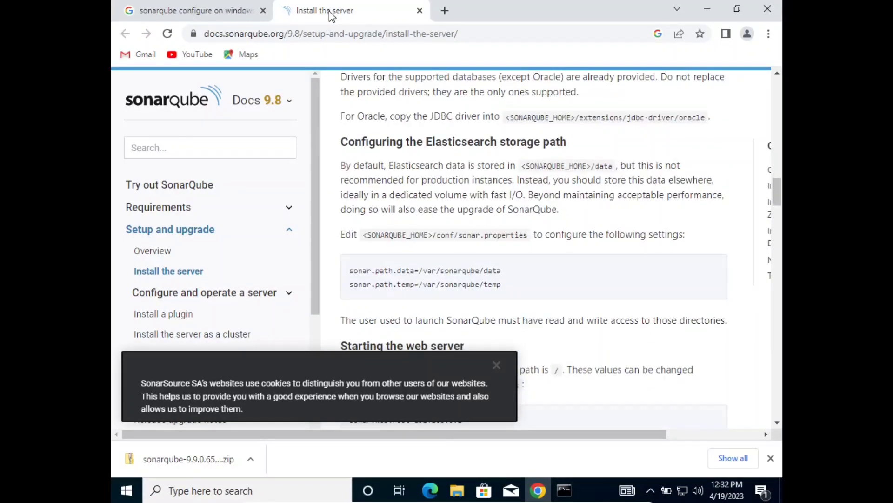
key("Down")
key("Down")
key("Down")
key("Down")
key("Down")
key("Down")
key("Down")
key("Down")
key("Down")
key("Down")
key("Down")
key("Down")
key("Down")
key("Down")
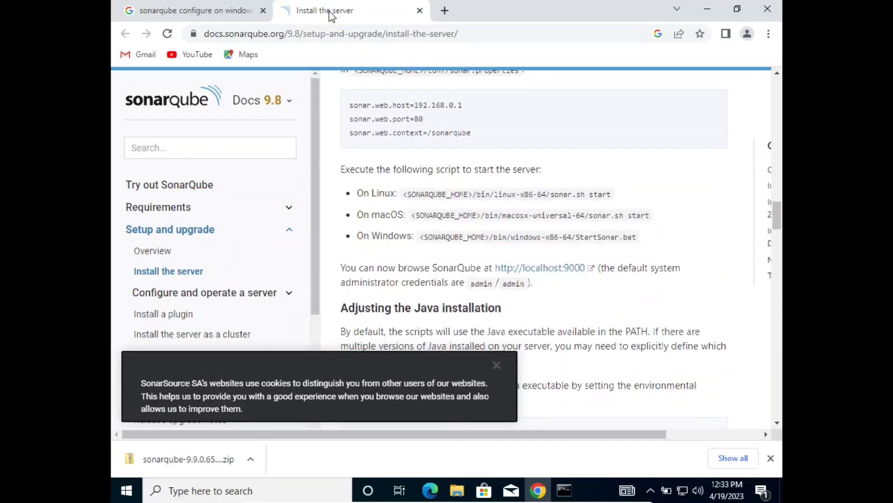
key("Down")
key("Down")
key("Down")
key("Down")
key("Down")
key("Down")
key("Down")
key("Down")
key("Down")
key("Down")
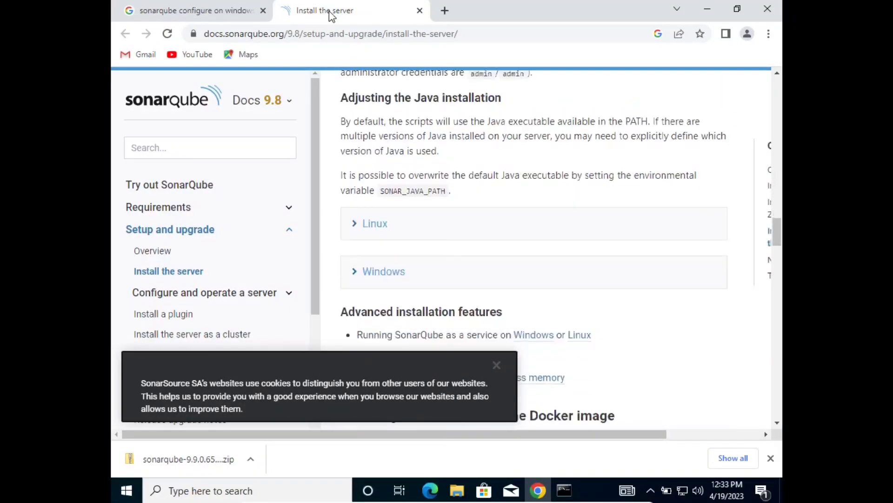
key("Up")
key("Up")
key("Up")
key("Up")
key("Up")
key("Down")
key("Down")
key("Down")
key("Down")
key("Down")
key("Down")
key("Down")
key("Down")
key("Down")
key("Down")
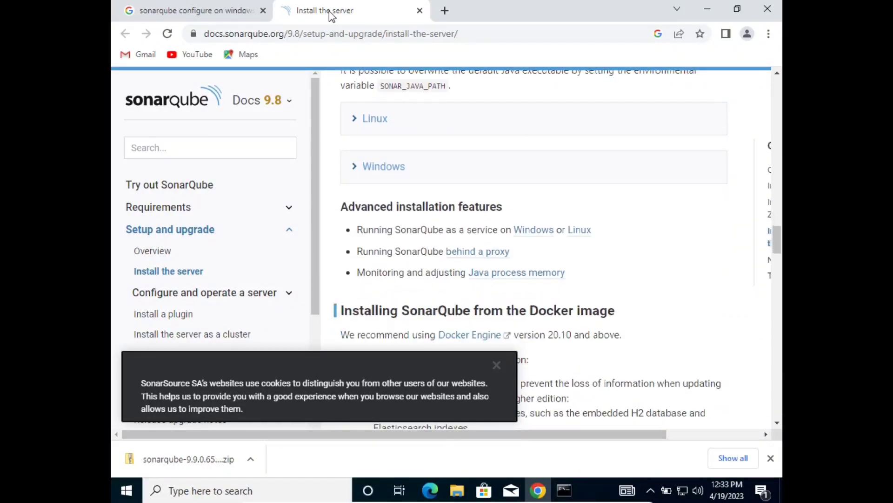
key("Up")
key("Up")
key("Up")
key("Down")
key("Down")
key("Down")
key("Down")
key("Down")
key("Down")
key("Down")
key("Down")
key("Down")
key("Down")
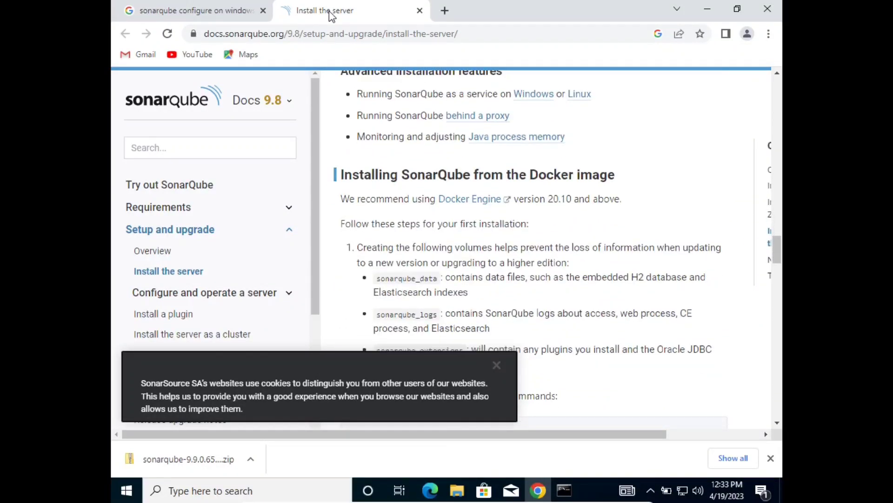
key("Down")
key("Down")
key("Down")
key("Down")
key("Down")
key("Down")
key("Down")
key("Down")
key("Down")
key("Down")
key("Down")
key("Down")
key("Down")
key("Down")
key("Down")
key("Down")
key("Down")
key("Down")
key("Down")
key("Down")
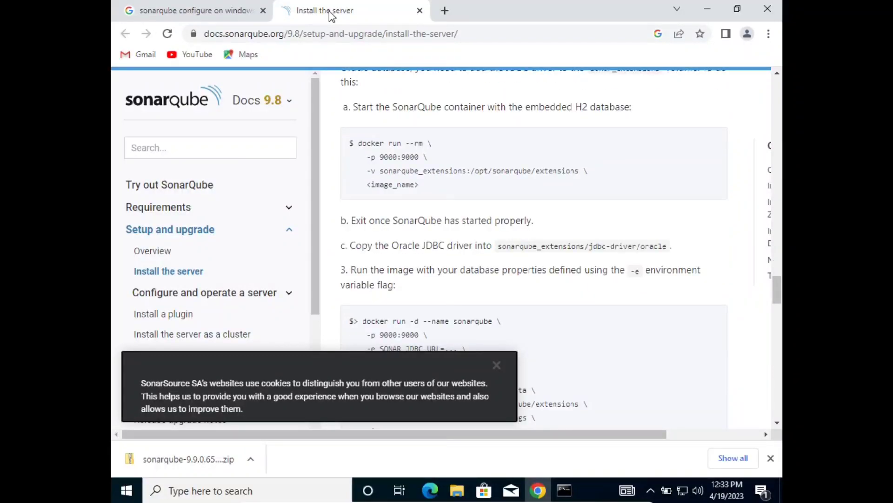
key("Down")
key("Down")
key("Down")
key("Down")
key("Down")
key("Down")
key("Down")
key("Down")
key("Down")
key("Down")
key("Down")
key("Down")
key("Down")
key("Down")
key("Down")
key("Down")
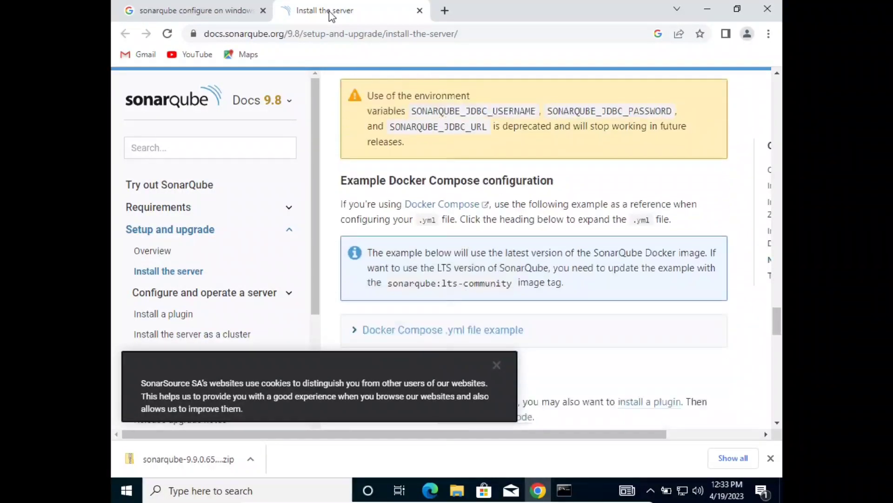
key("Up")
key("Up")
key("Up")
key("Up")
key("Up")
key("Up")
key("Up")
key("Up")
key("Up")
key("Up")
key("Up")
key("Up")
key("Up")
key("Up")
key("Up")
key("Up")
key("Up")
key("Up")
key("Up")
key("Up")
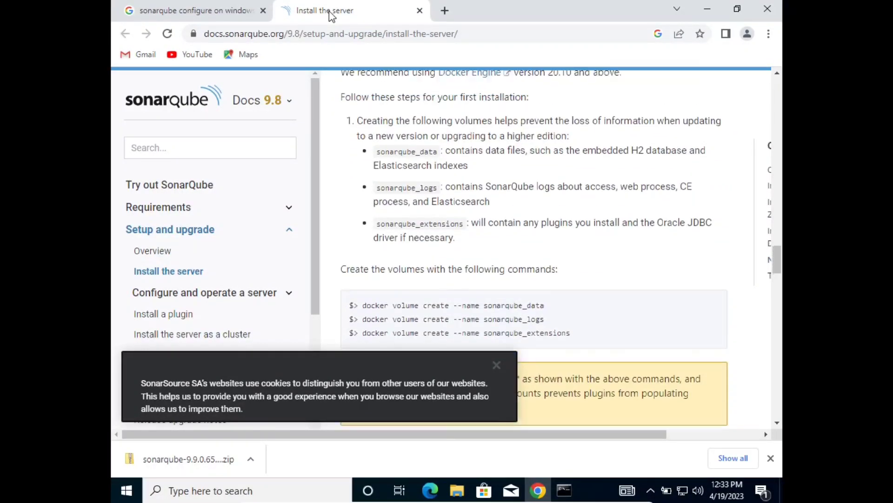
key("Up")
key("Up")
key("Up")
key("Up")
key("Up")
key("Up")
key("Up")
key("Up")
key("Up")
key("Up")
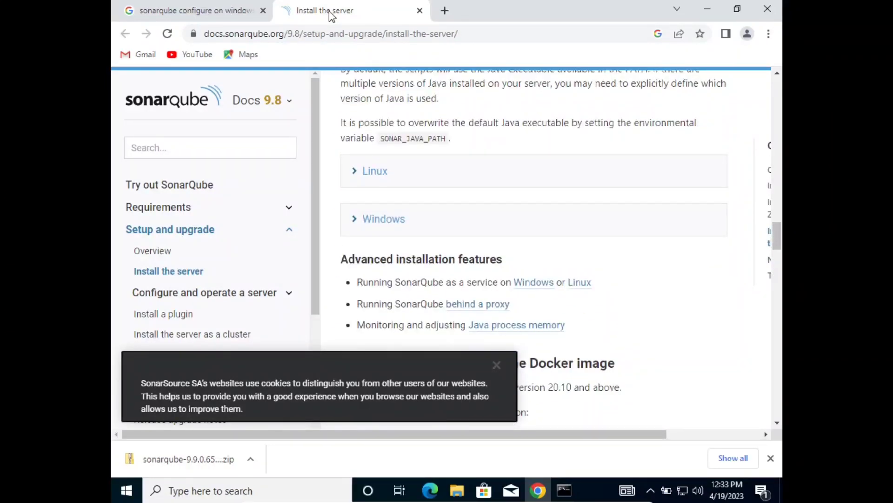
left_click(383, 225)
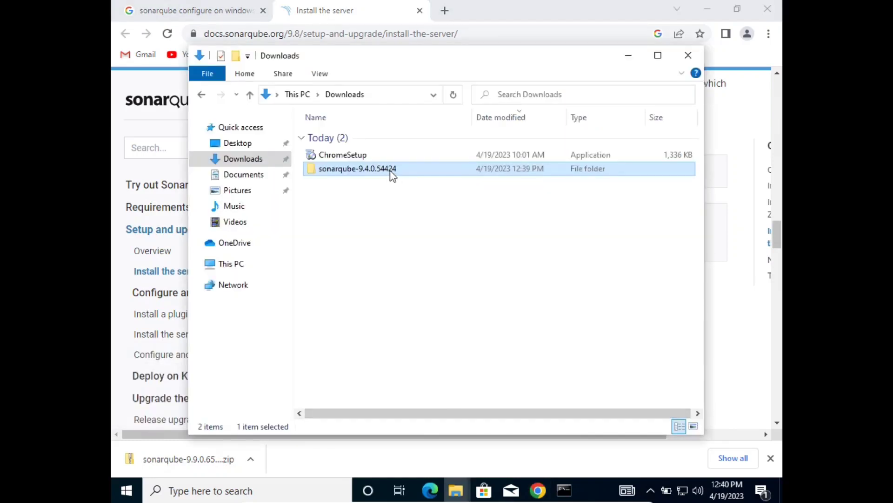
Cut the sonarqube-9.4.0.54424 folder from Downloads and paste it into Local Disk (C:).
right_click(392, 175)
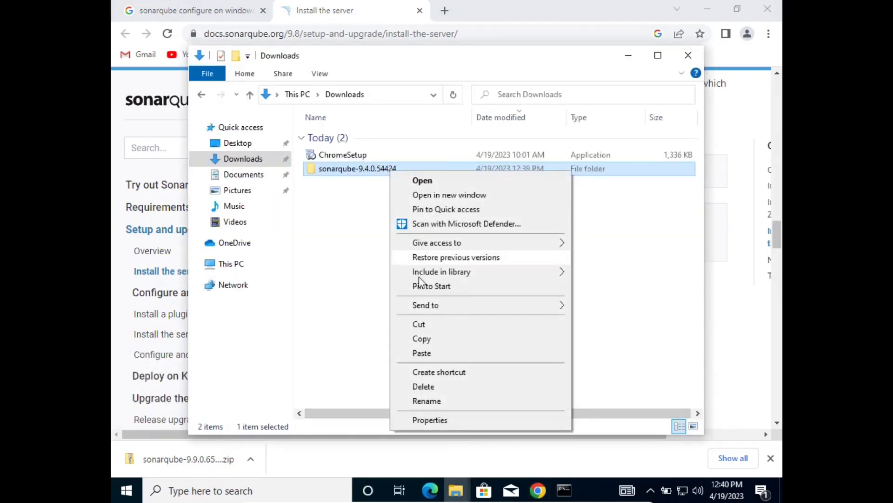
left_click(421, 324)
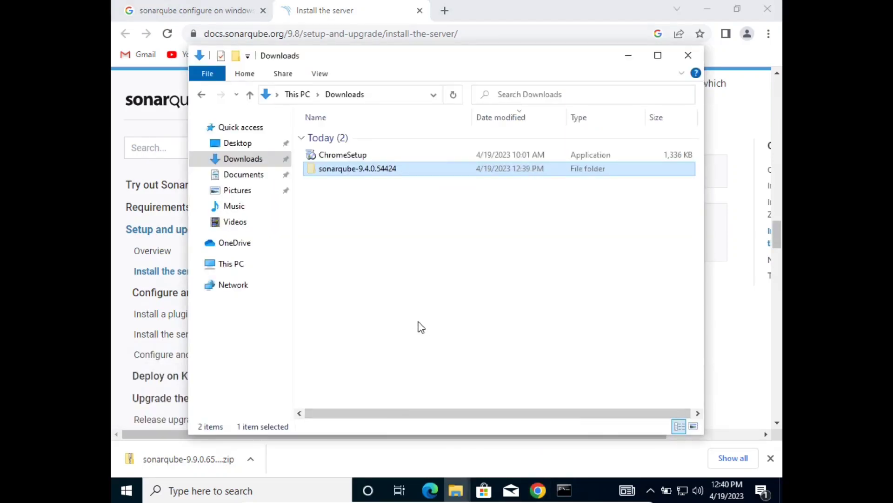
left_click(236, 273)
left_click(346, 321)
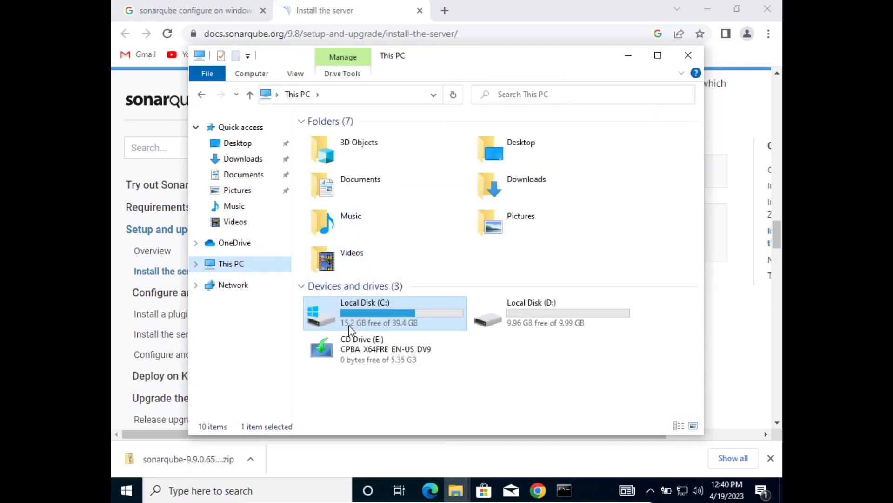
double_click(399, 331)
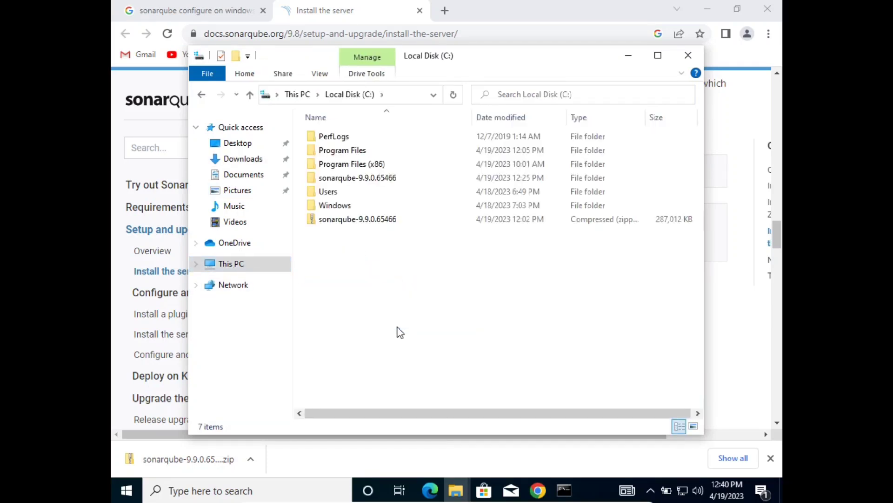
right_click(382, 278)
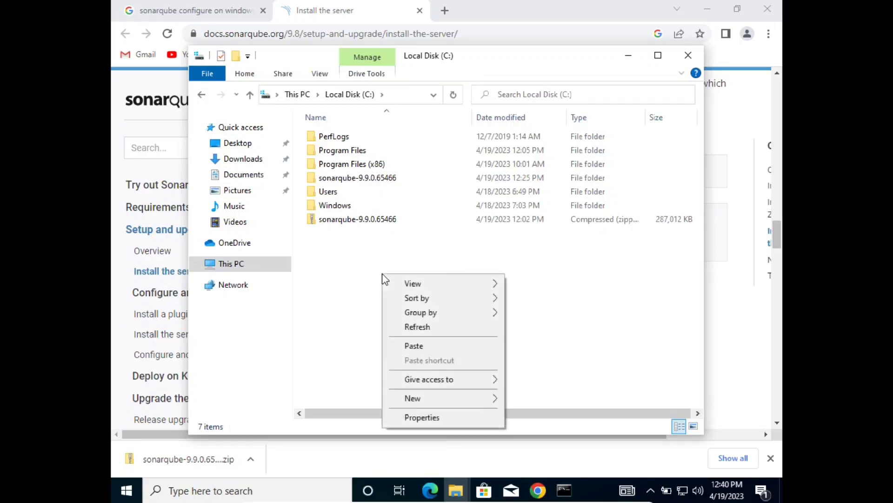
left_click(413, 346)
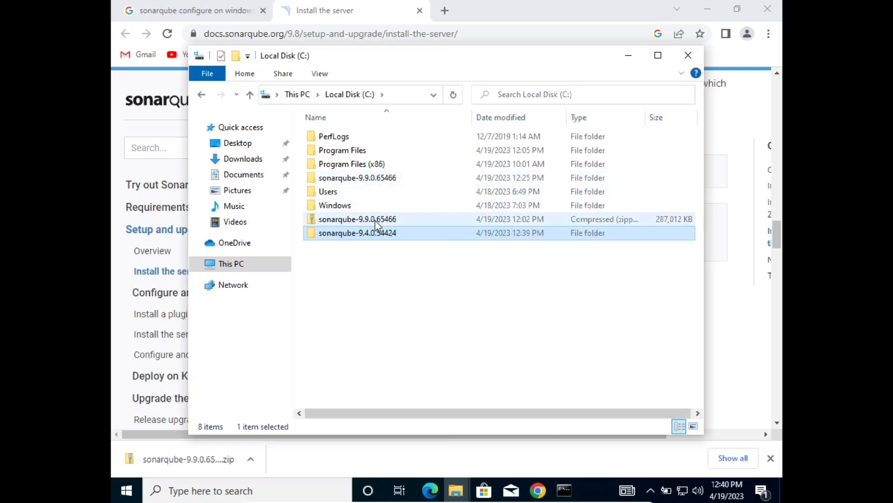
Open sonarqube-9.4.0.54424\conf\wrapper.conf in Notepad via Open with > More apps.
double_click(375, 234)
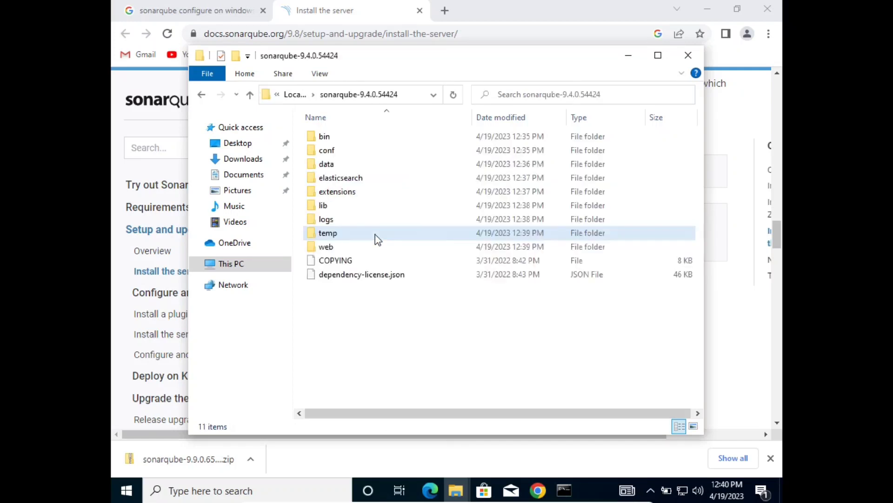
left_click(375, 234)
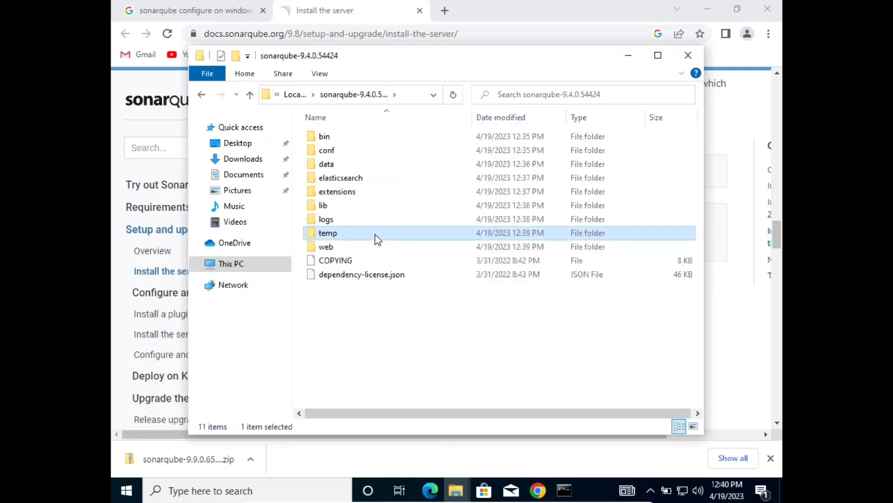
double_click(334, 137)
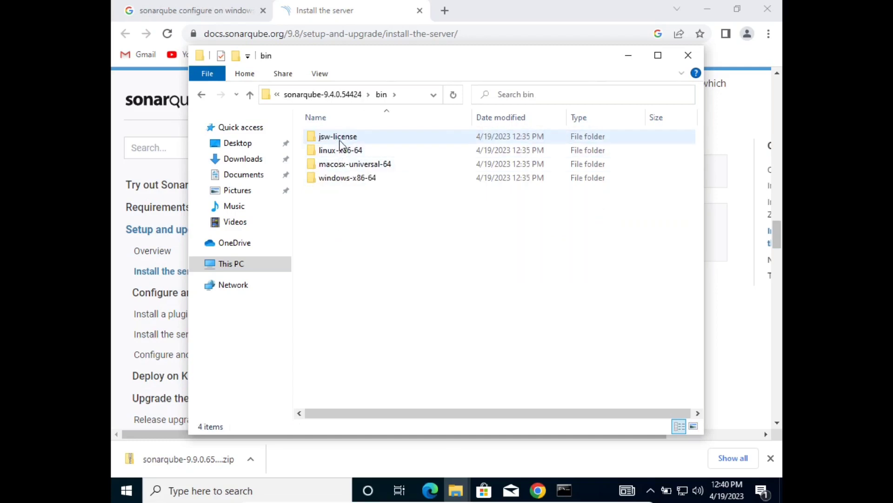
key("BackSpace")
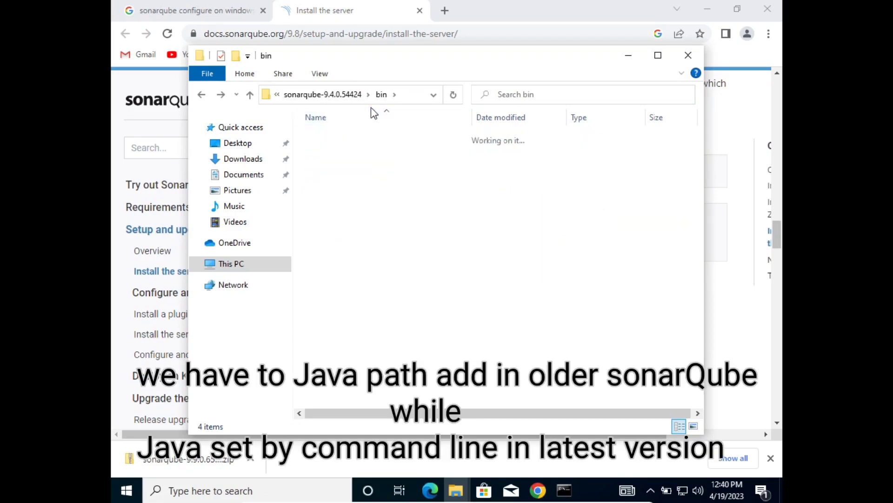
key("Down")
key("Return")
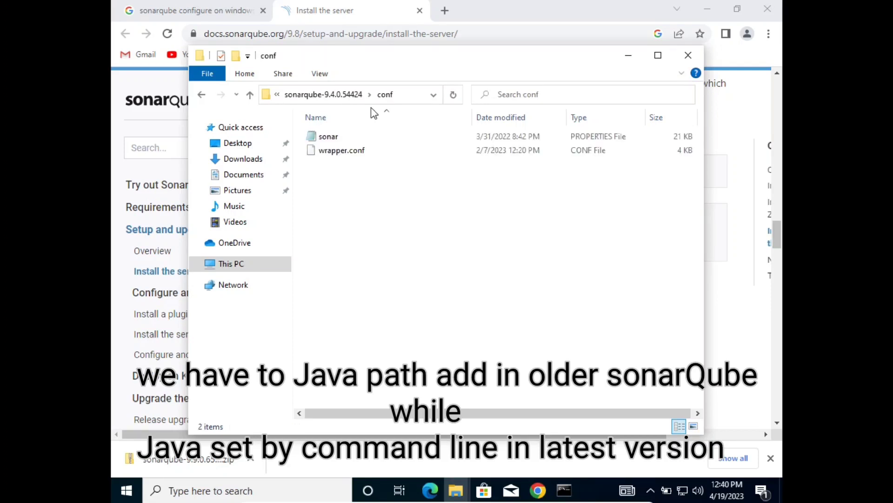
key("Down")
key("Return")
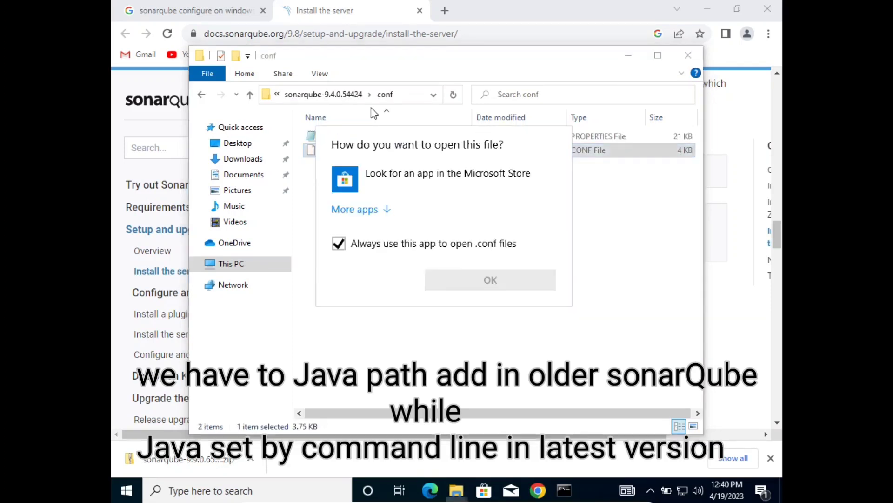
left_click(378, 211)
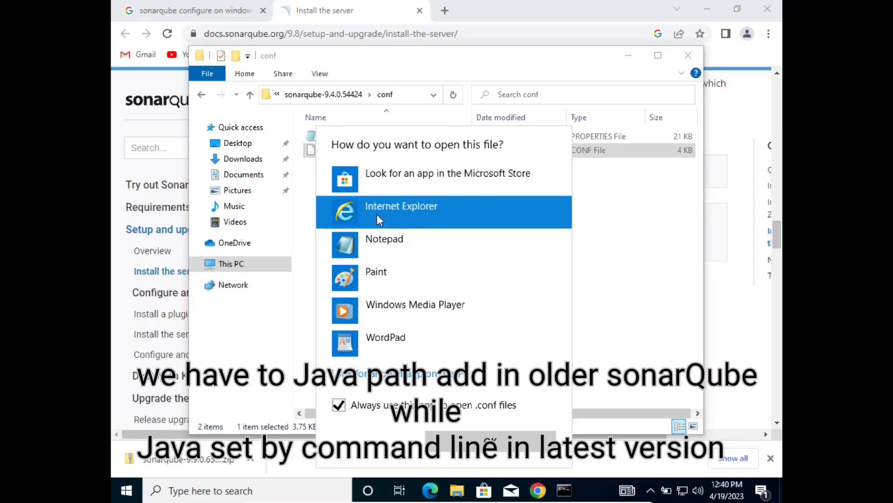
double_click(375, 251)
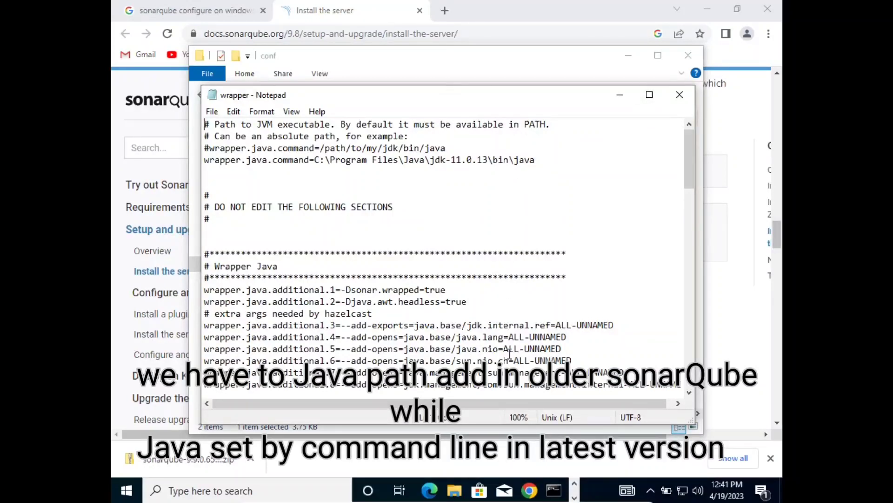
In the Local Disk (C:) window, navigate to Program Files\Java\jdk-11.0.13\bin.
left_click(461, 495)
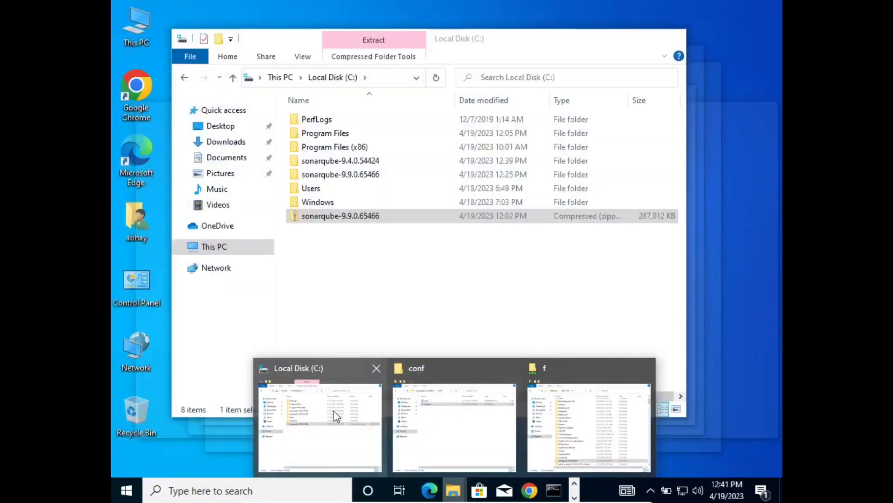
left_click(334, 411)
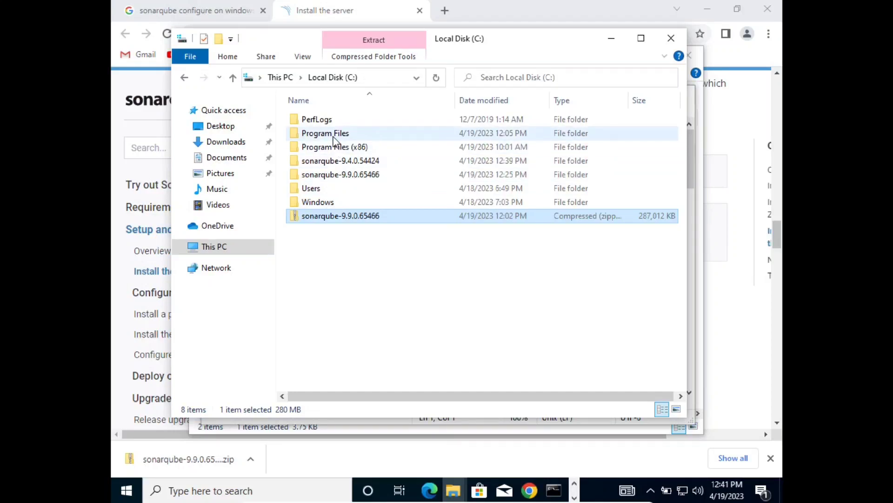
left_click(333, 136)
double_click(333, 137)
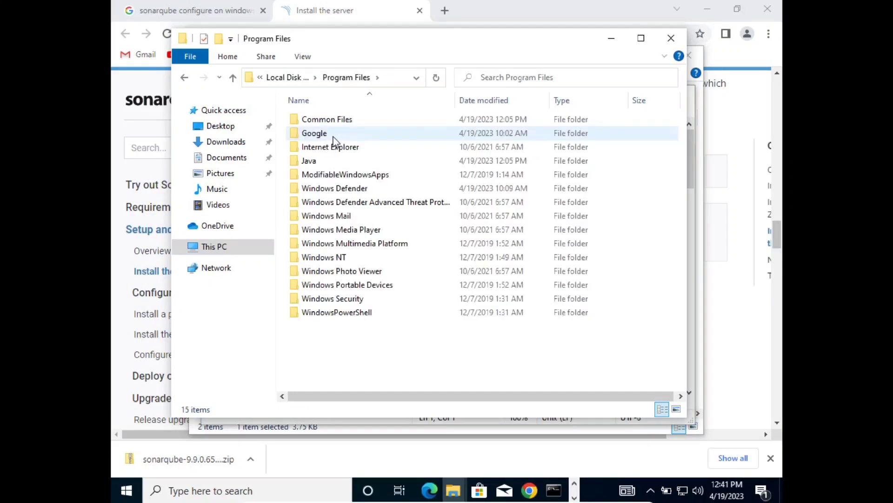
left_click(333, 162)
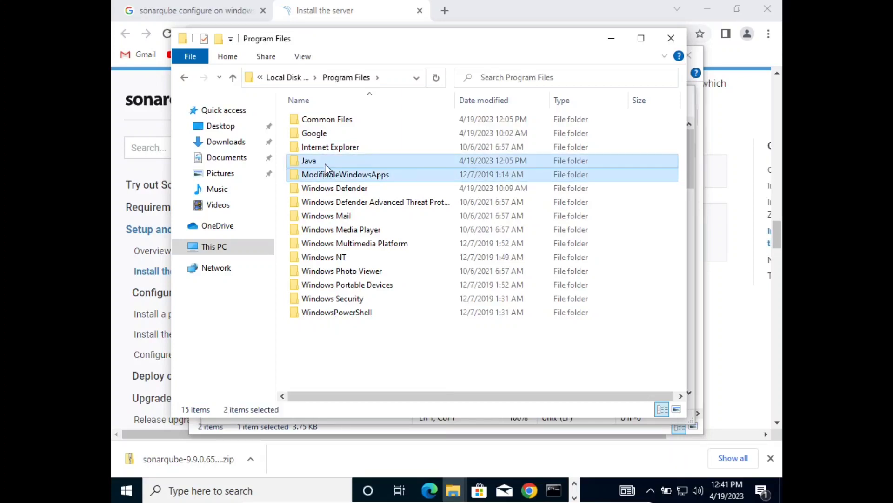
double_click(325, 162)
left_click(329, 120)
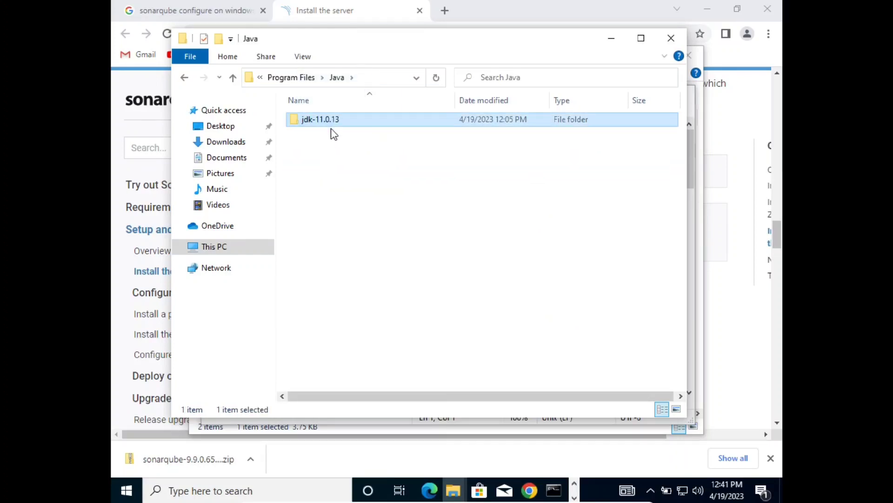
double_click(347, 128)
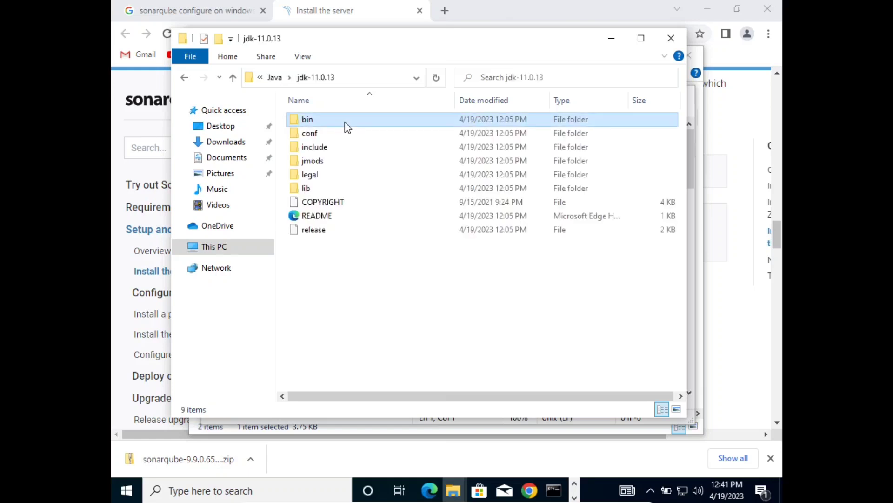
double_click(346, 122)
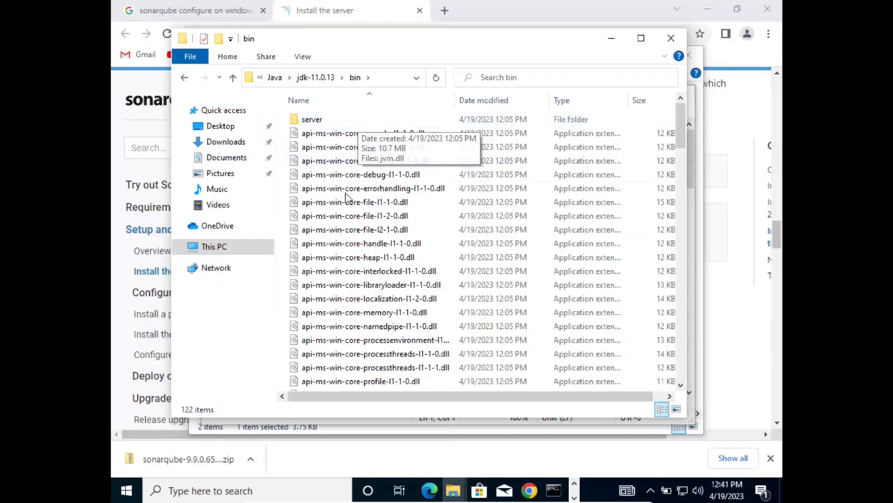
Confirm the java executable is in bin and select the folder's full path to copy.
left_click(345, 216)
key("j")
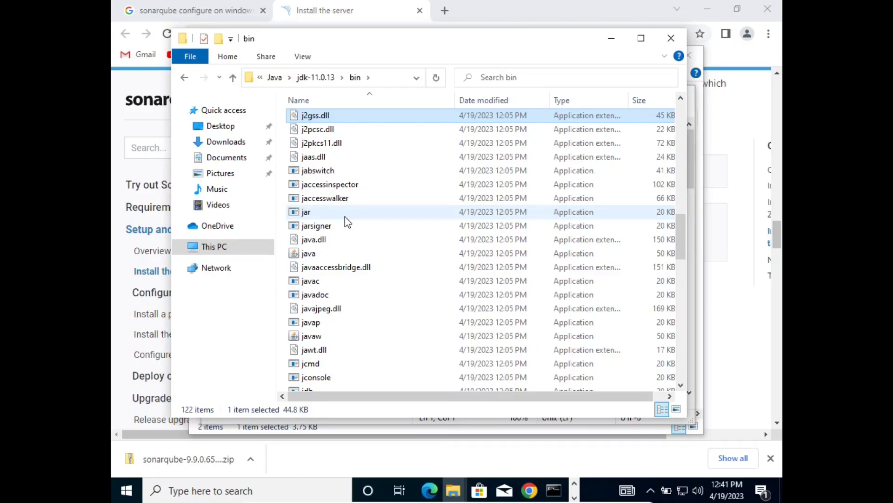
left_click(321, 257)
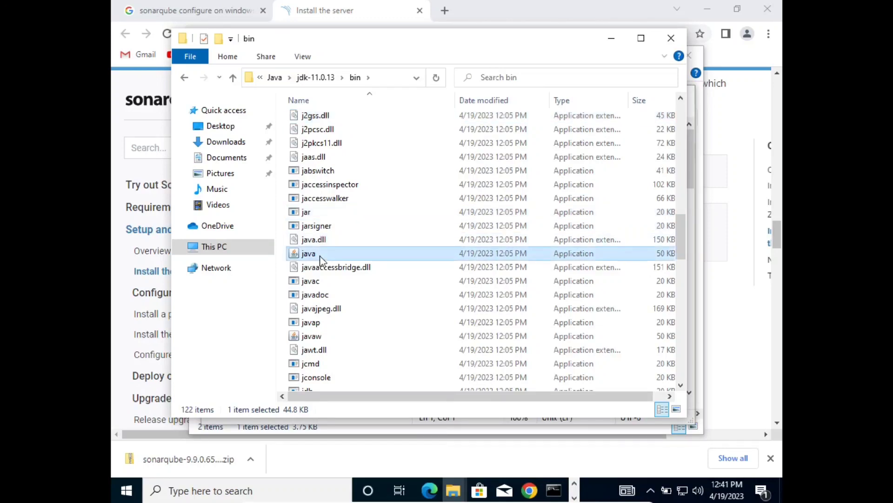
left_click(391, 78)
key("ctrl+c")
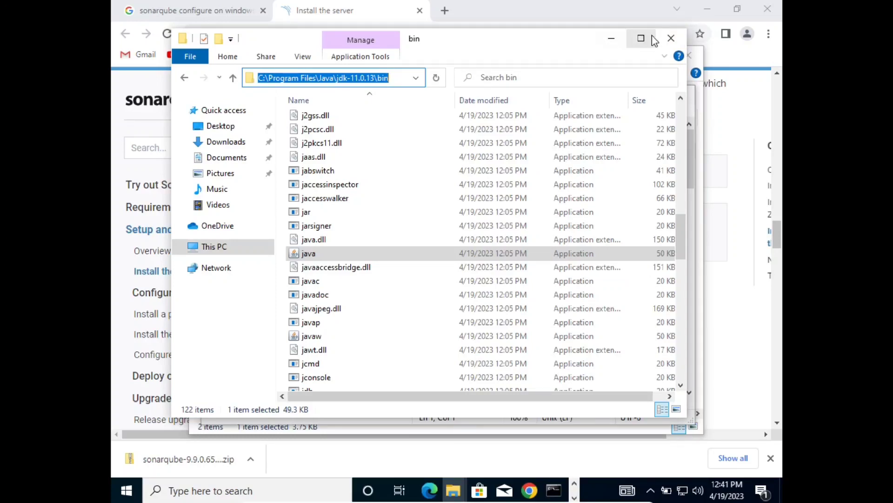
Set wrapper.java.command to C:\Program Files\Java\jdk-11.0.13\bin\java, save wrapper.conf and close Notepad.
left_click(670, 38)
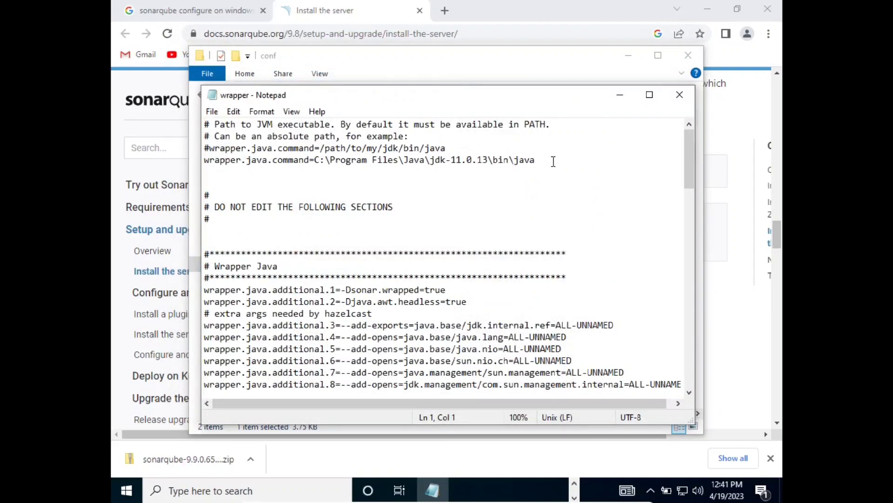
left_click_drag(536, 160, 317, 165)
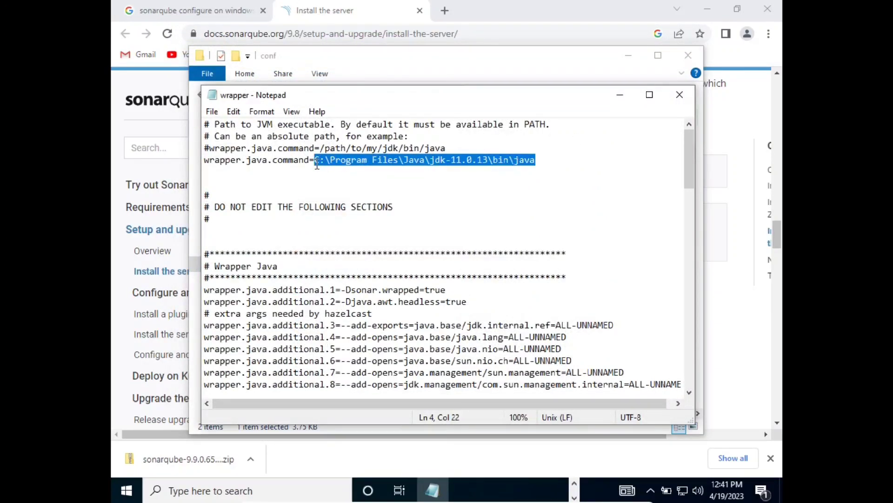
key("ctrl+v")
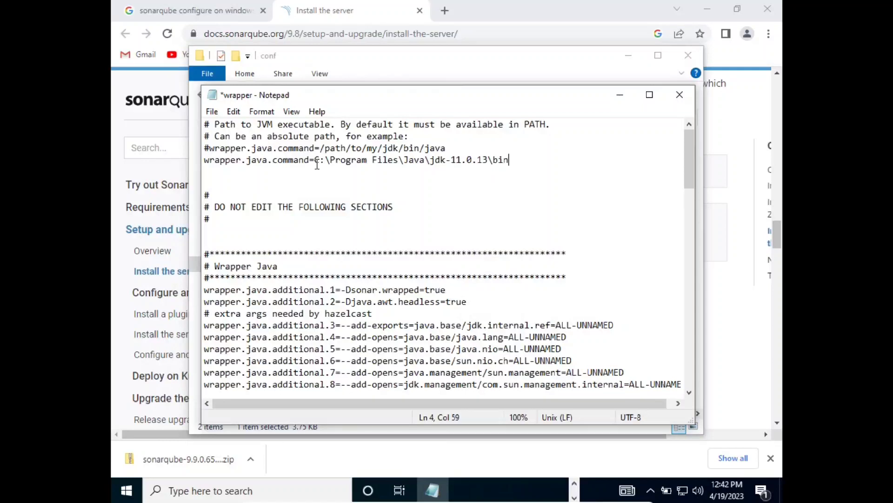
type("\\java")
key("ctrl+s")
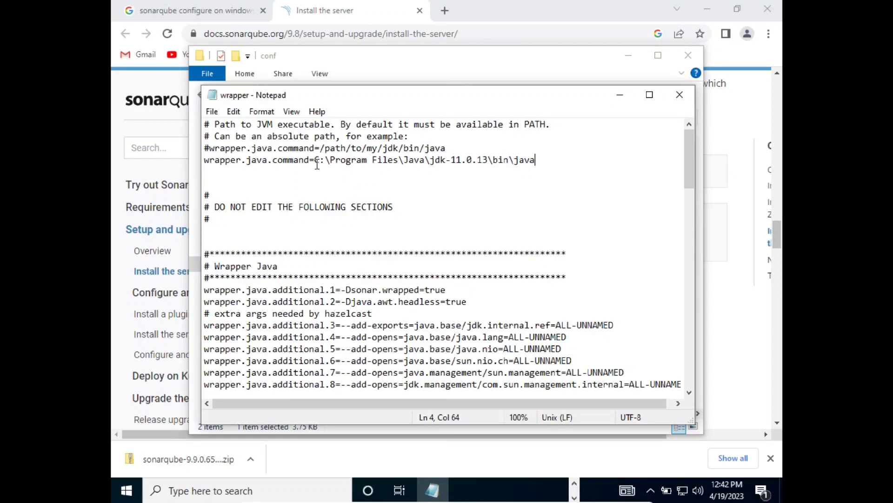
left_click(680, 95)
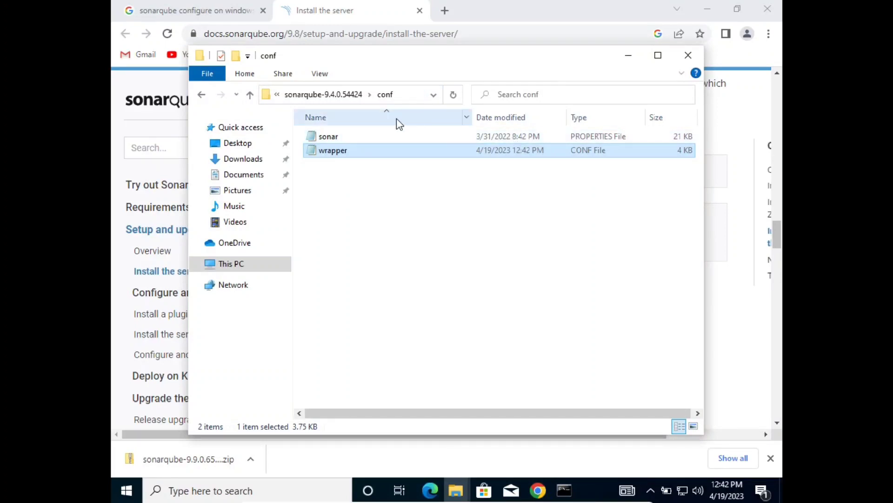
Go back up and open sonarqube-9.4.0.54424\bin\windows-x86-64, then make its address bar editable.
key("BackSpace")
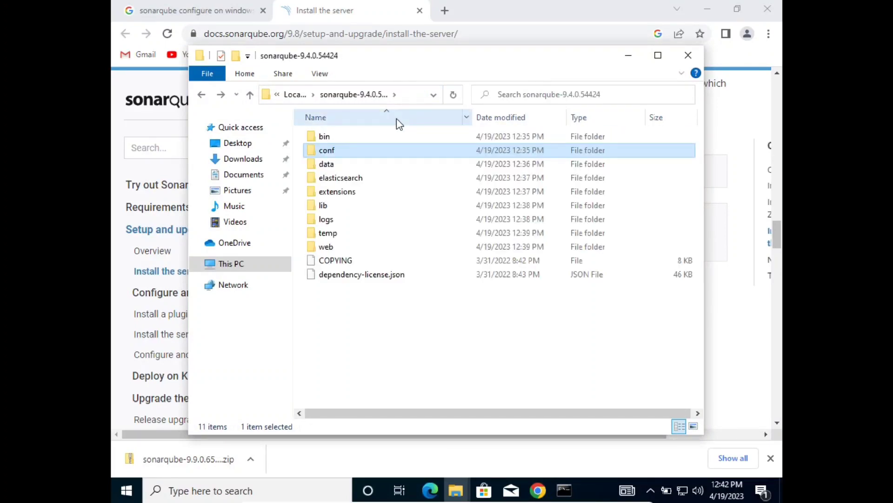
left_click(355, 140)
double_click(356, 139)
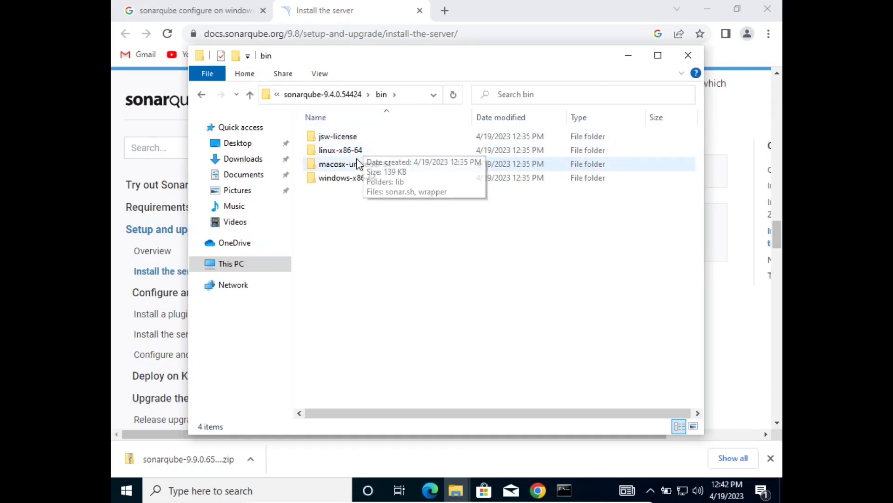
double_click(364, 179)
left_click(367, 177)
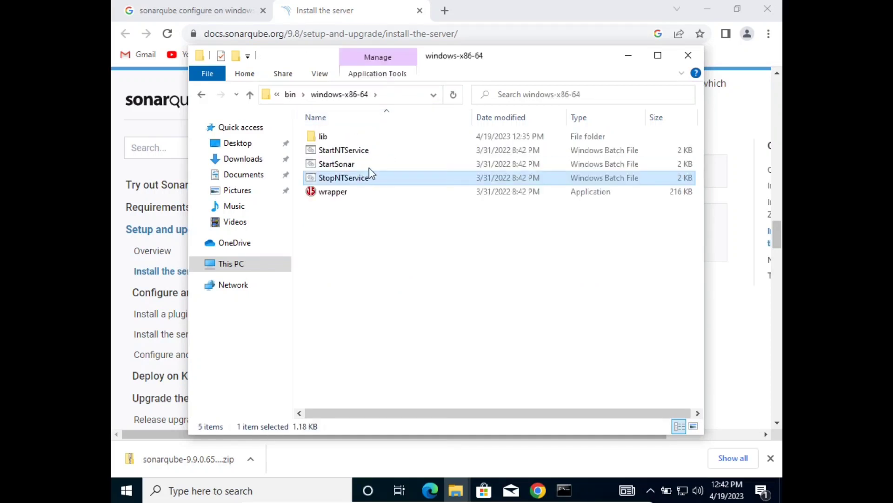
left_click(409, 95)
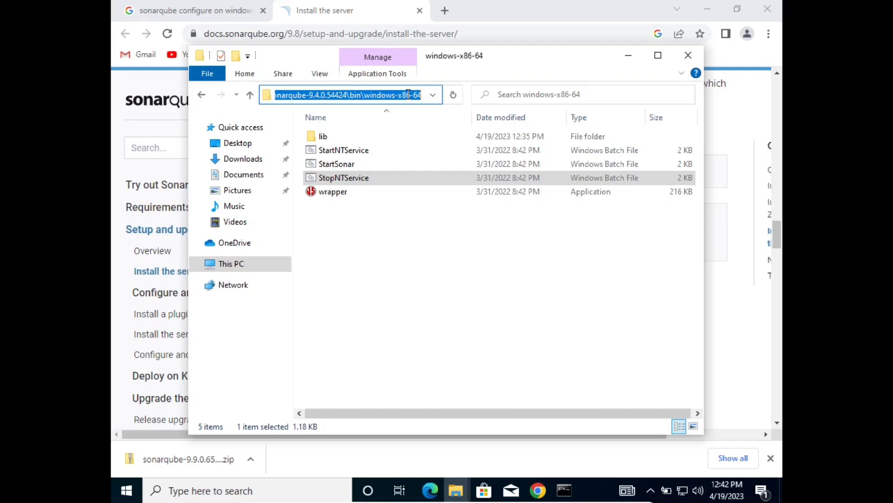
Open cmd in the windows-x86-64 folder and run StartSonar.bat to launch SonarQube.
type("cmd")
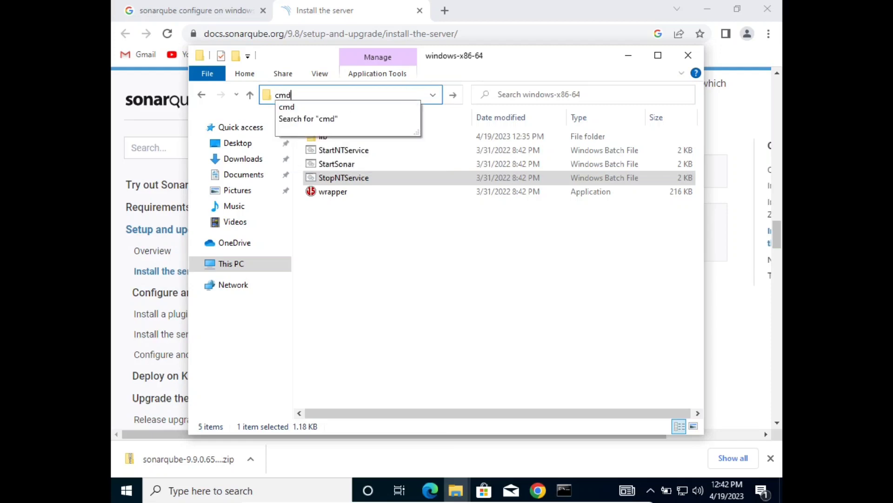
key("Return")
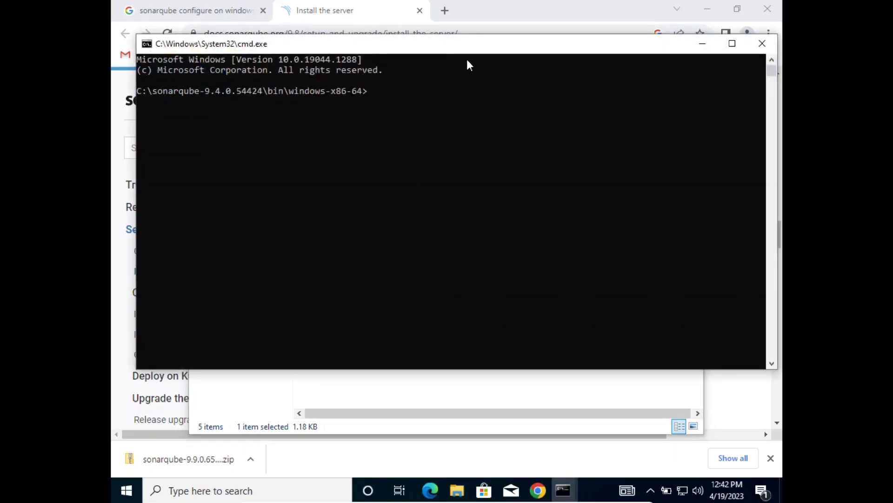
left_click_drag(462, 52, 450, 82)
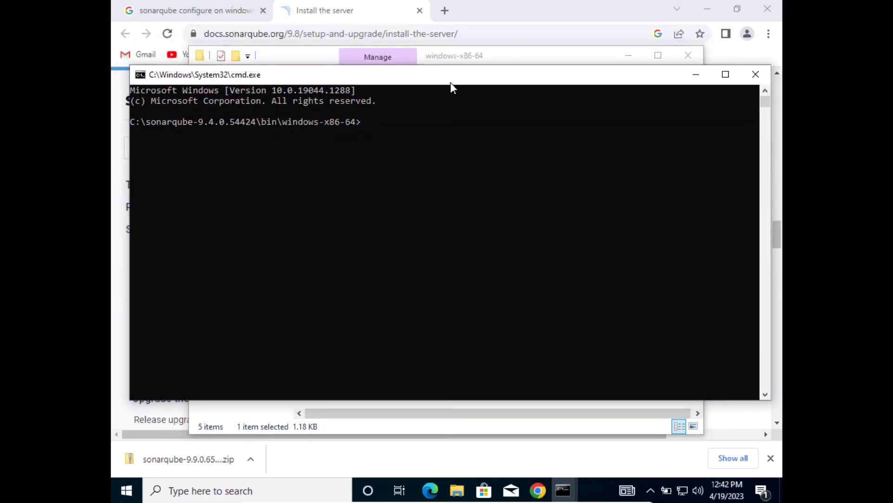
type("StartNTService.bat")
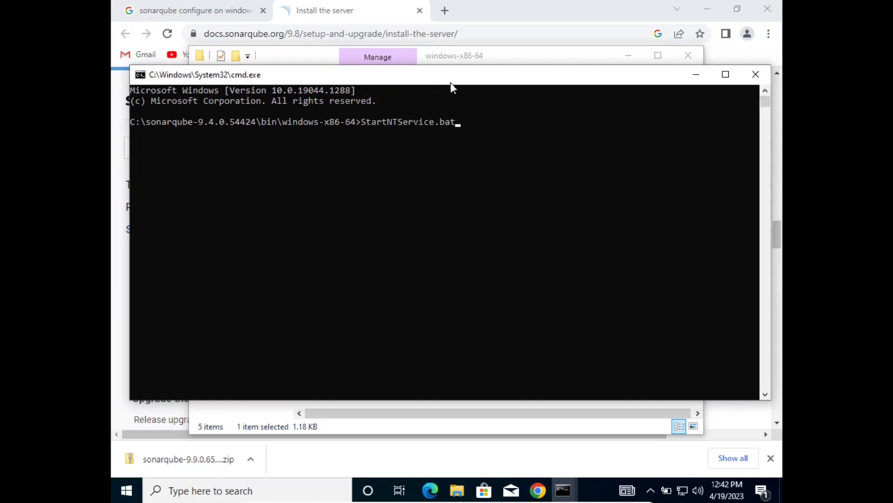
key("Tab")
key("Return")
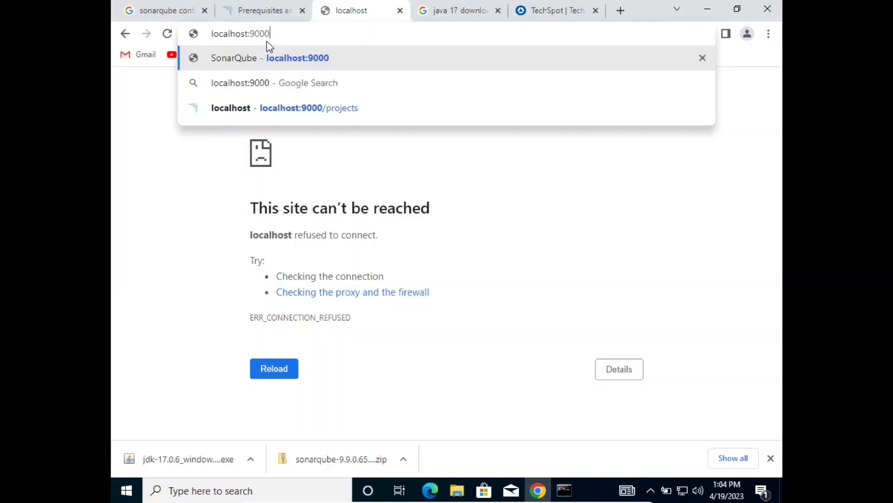
Log in to SonarQube at localhost:9000 with the default administrator credentials, declining Chrome's save prompt.
key("Return")
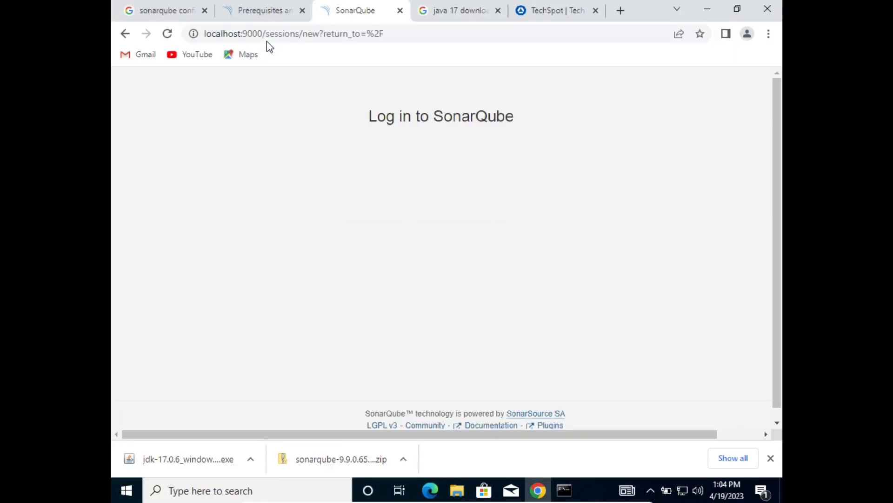
type("a")
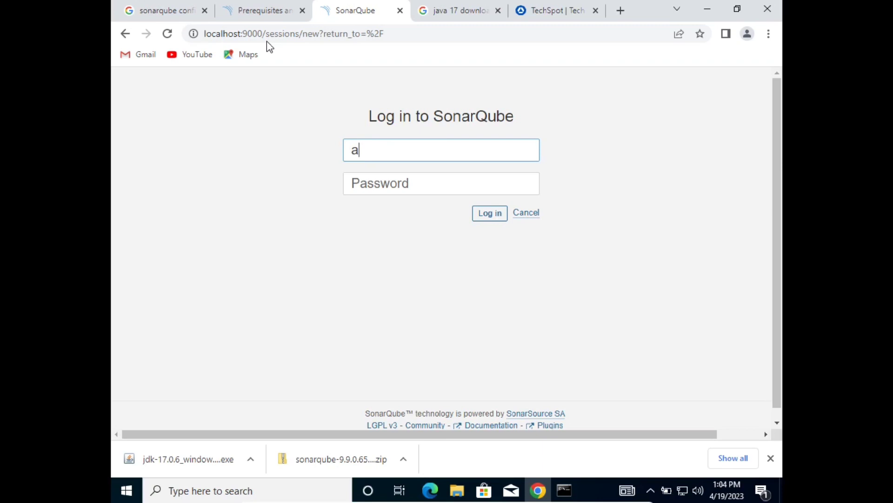
type("dmin")
left_click(621, 12)
type("admin")
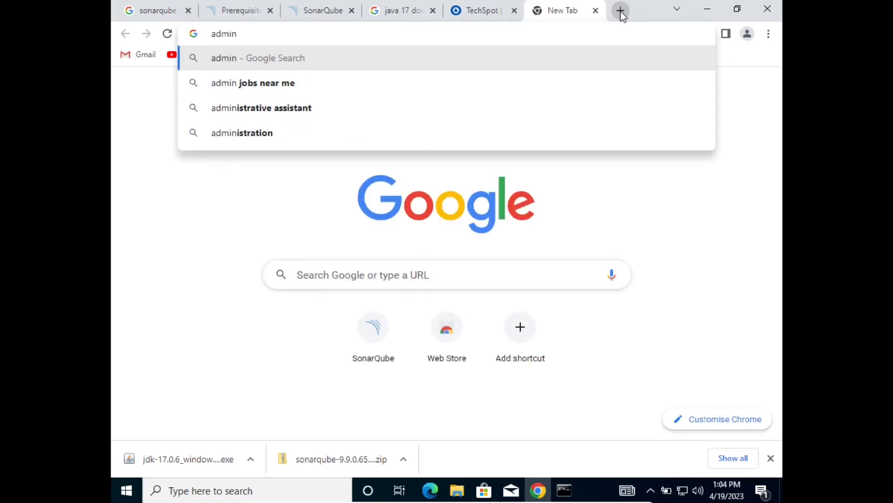
key("ctrl+a")
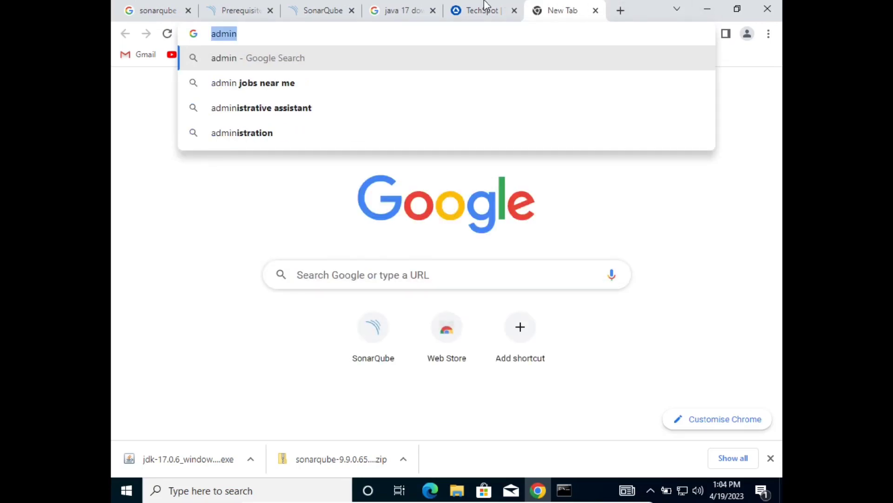
left_click(325, 6)
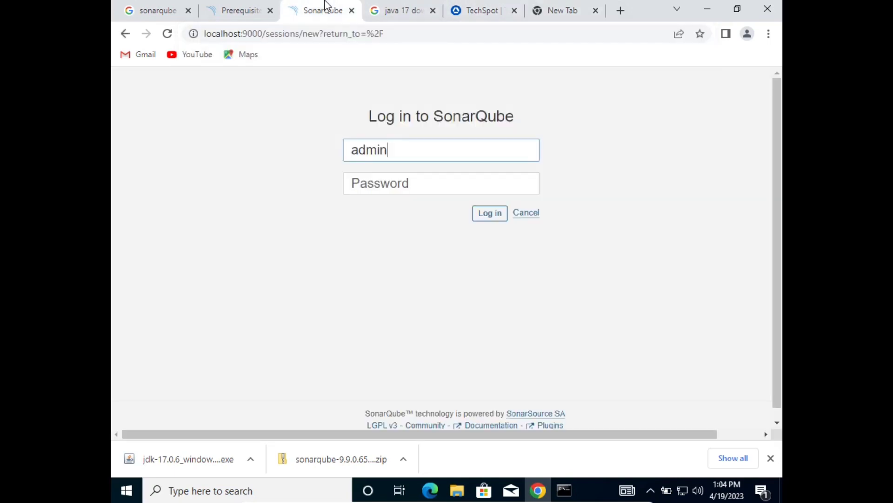
left_click(401, 181)
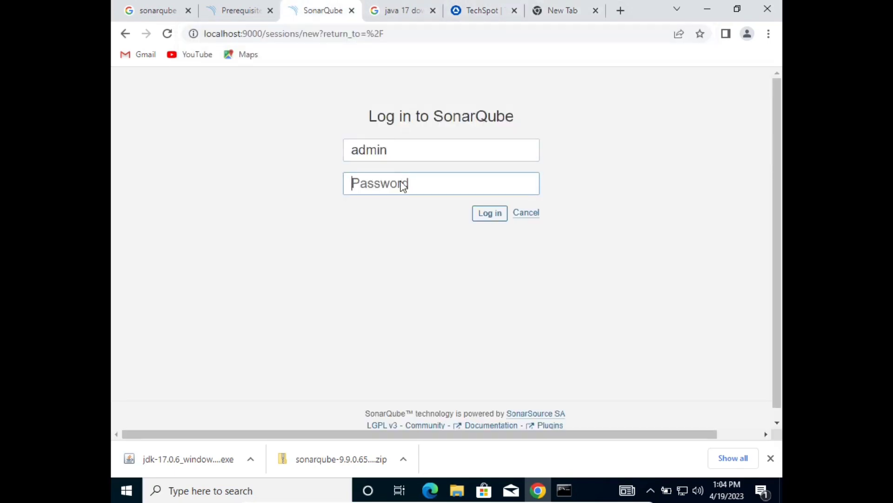
right_click(402, 182)
left_click(437, 308)
left_click(493, 214)
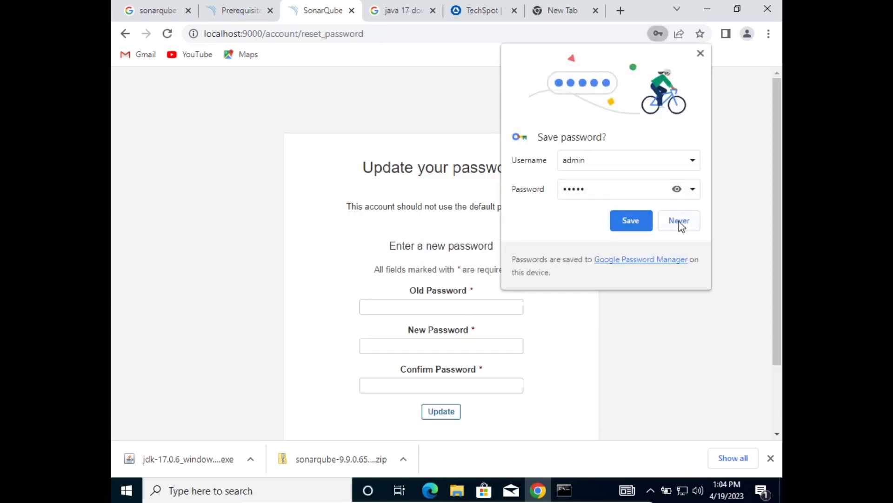
left_click(679, 220)
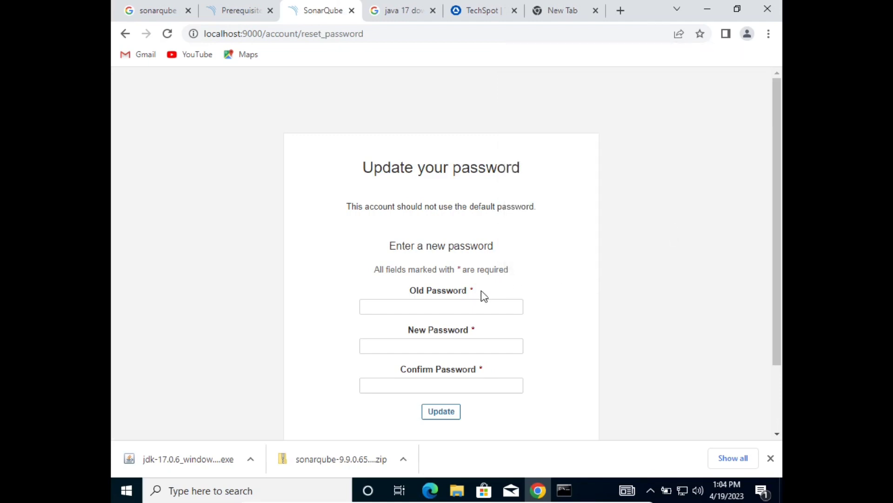
Enter the old password, type and confirm a new password, and submit the update.
left_click(481, 303)
type("admin")
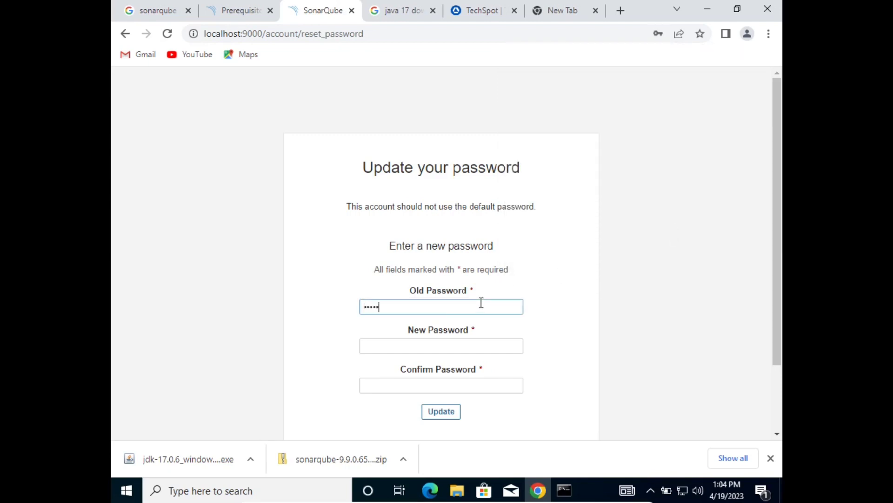
left_click(434, 349)
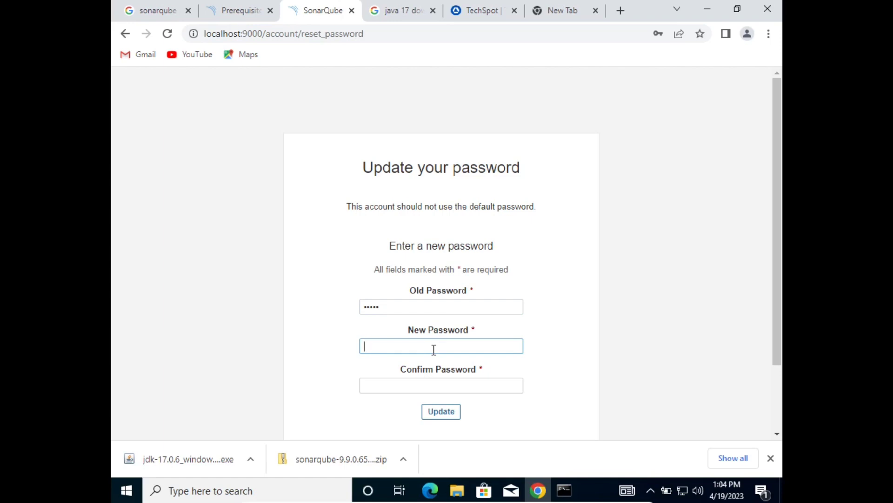
scroll(434, 349, "down", 2)
type("a")
scroll(435, 355, "up", 2)
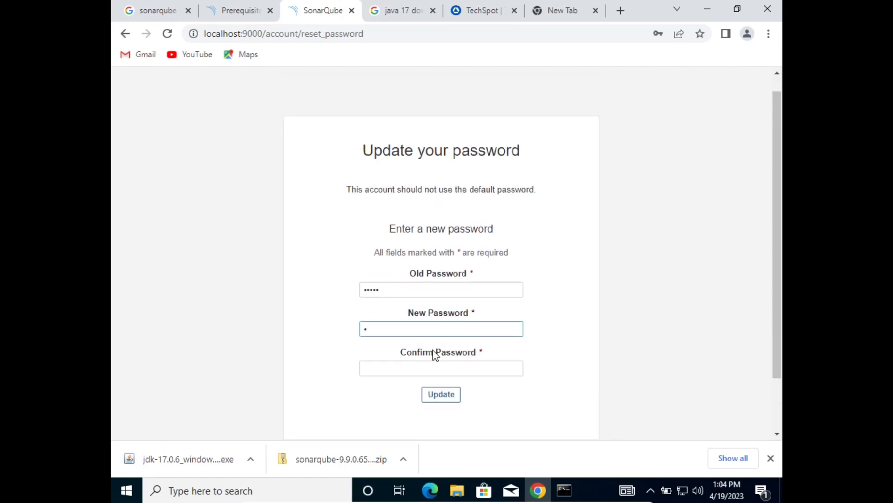
type("dmin12345")
key("Tab")
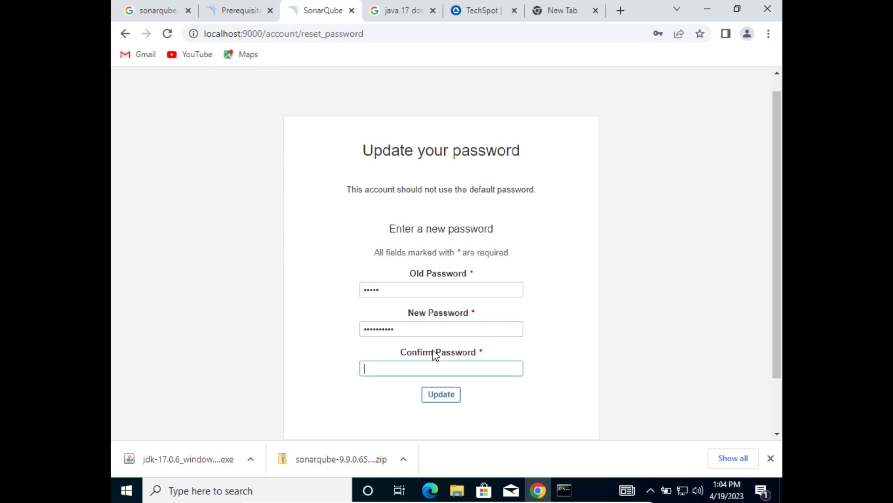
type("admin12345")
left_click(446, 394)
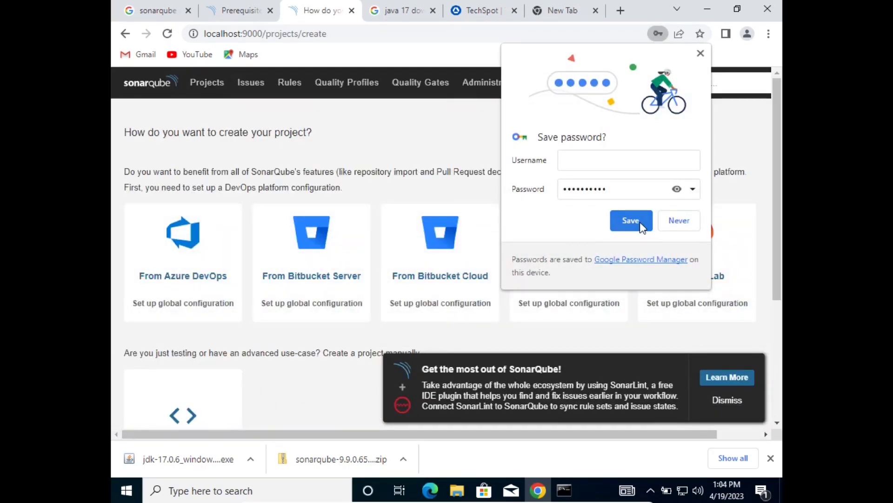
Save the new password in Chrome and go to the SonarQube Projects page.
left_click(639, 222)
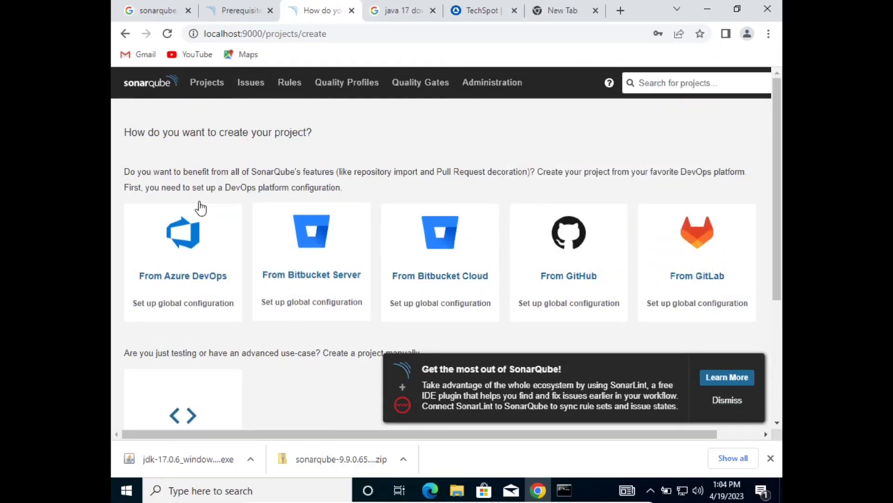
left_click(198, 92)
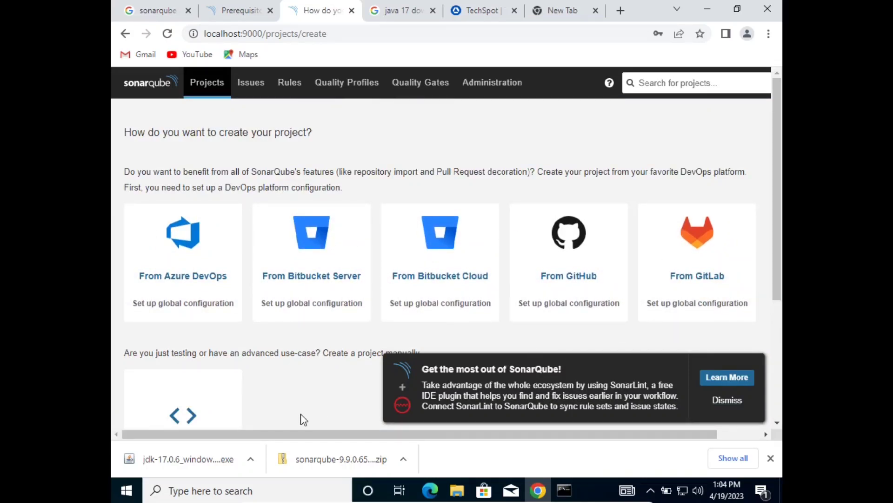
left_click_drag(777, 269, 780, 333)
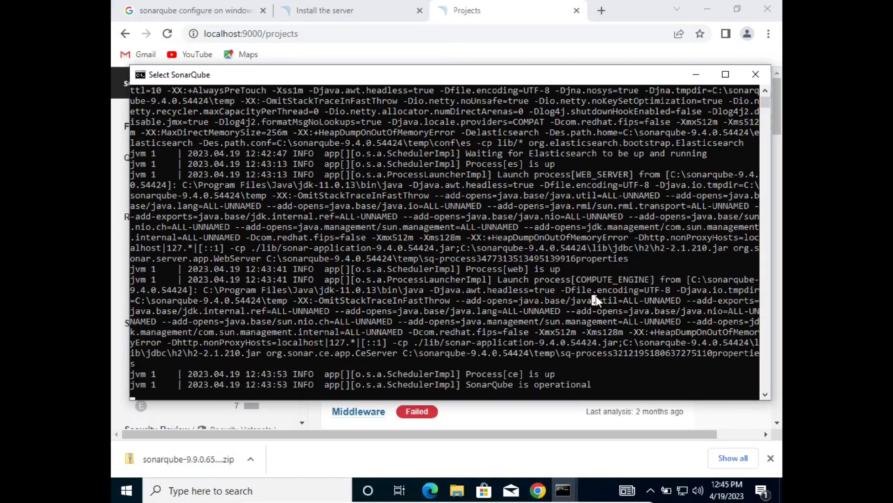
Stop the running SonarQube server and list port 9000 connections with netstat -ano | findstr 9000.
key("ctrl+c")
key("ctrl+c")
key("ctrl+c")
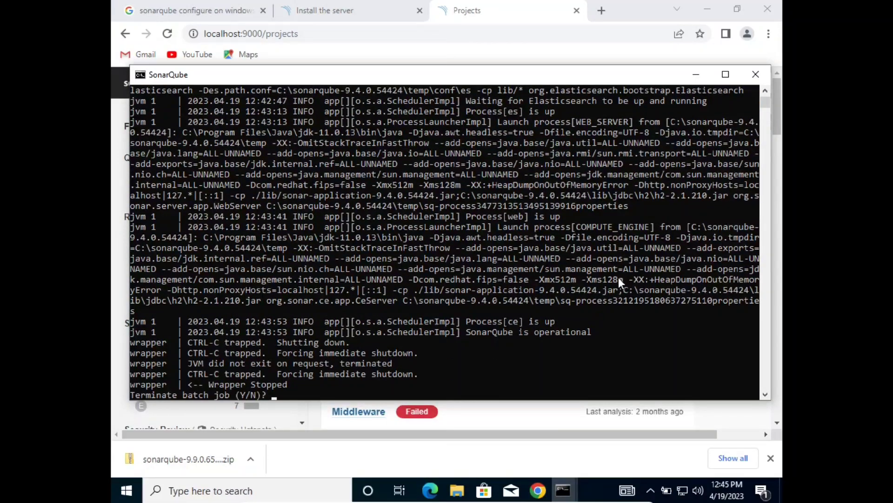
type("y")
key("Return")
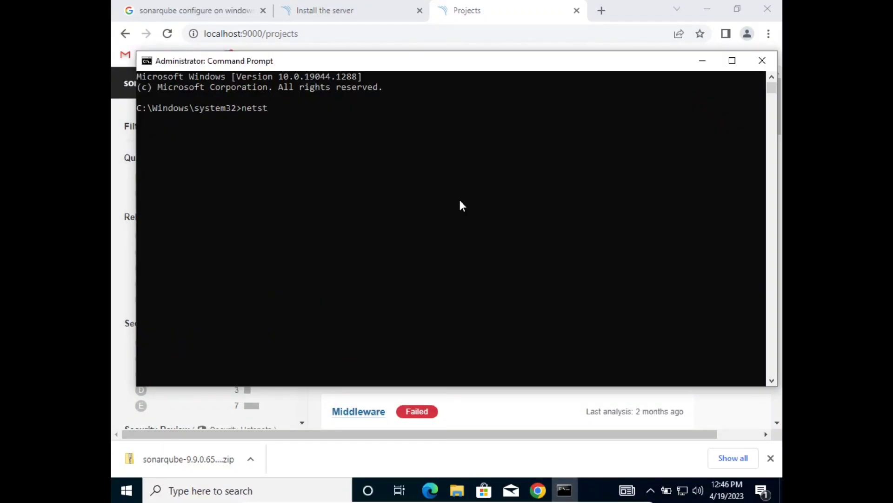
key("Tab")
key("BackSpace")
key("BackSpace")
key("BackSpace")
key("BackSpace")
type("-ano | findstr")
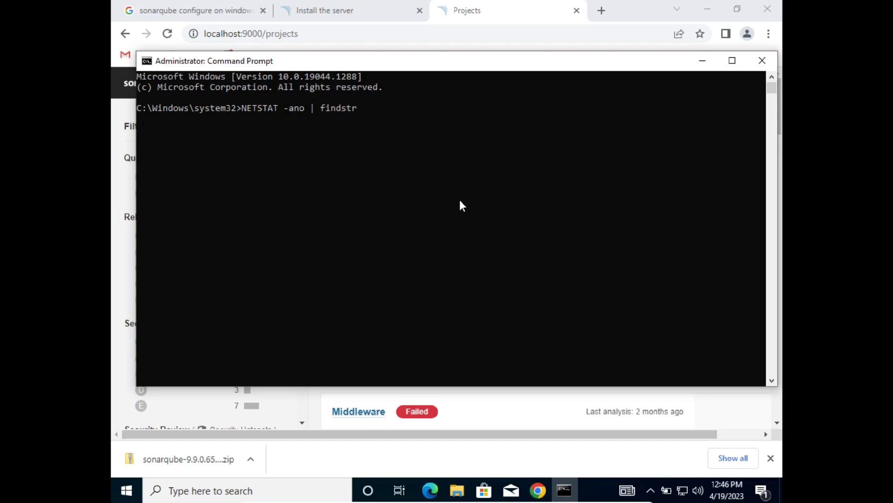
type(" 9001")
key("BackSpace")
type("0")
key("Return")
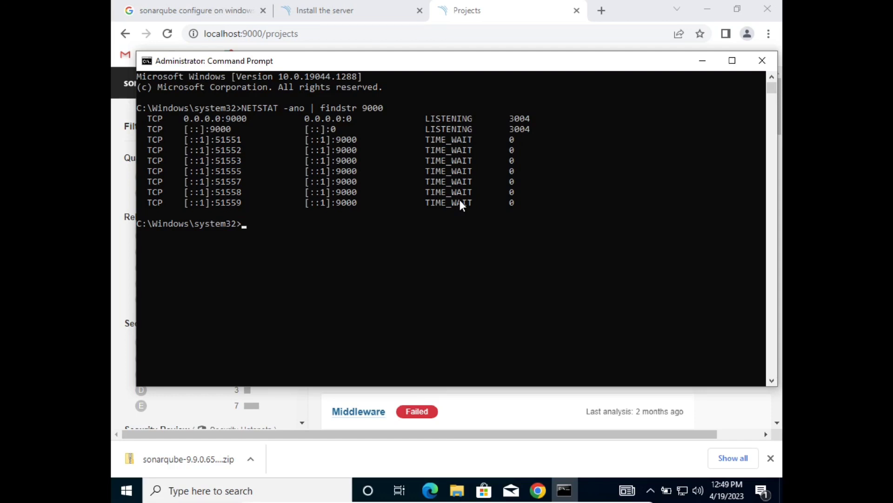
Force-terminate the port 9000 listener with taskkill -pid 3004 /f.
type("taskkill -pid")
left_click_drag(511, 121, 526, 119)
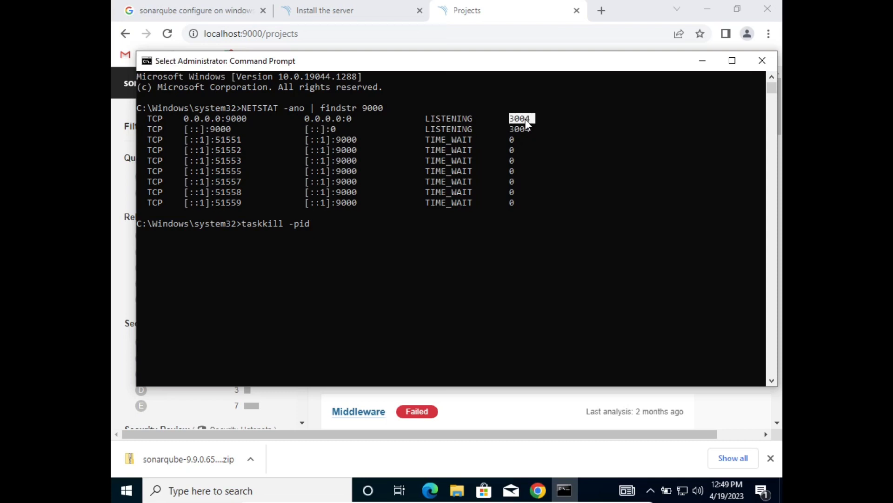
key("Escape")
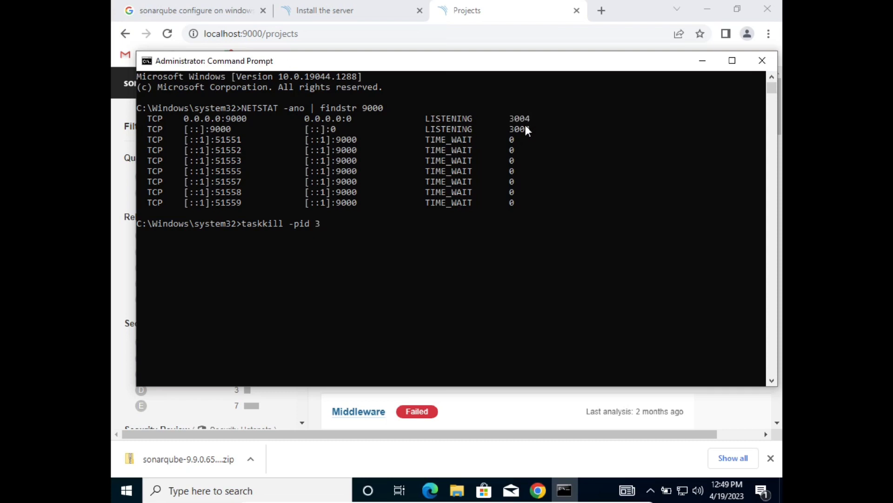
type("3004 /f")
key("Return")
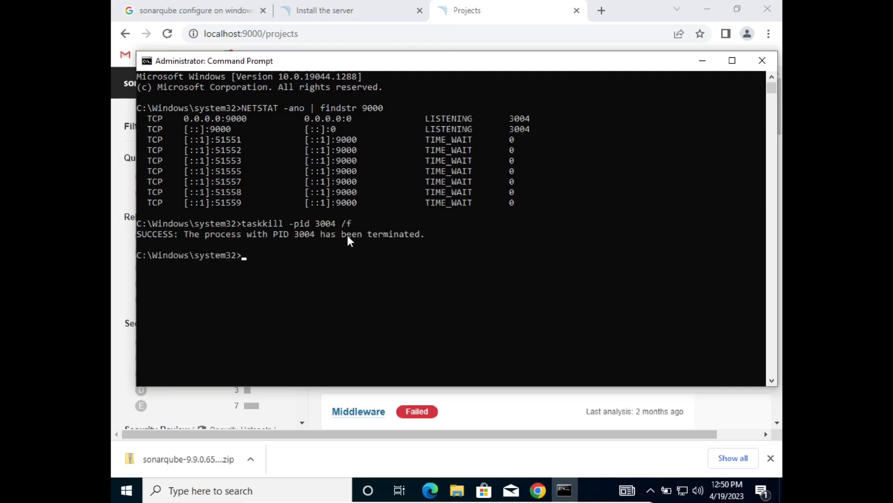
key("Up")
key("Up")
Recheck port 9000, then browse to C:\sonarqube-9.9.0.65466\sonarqube-9.9.0.65466\bin\windows-x86-64.
key("Return")
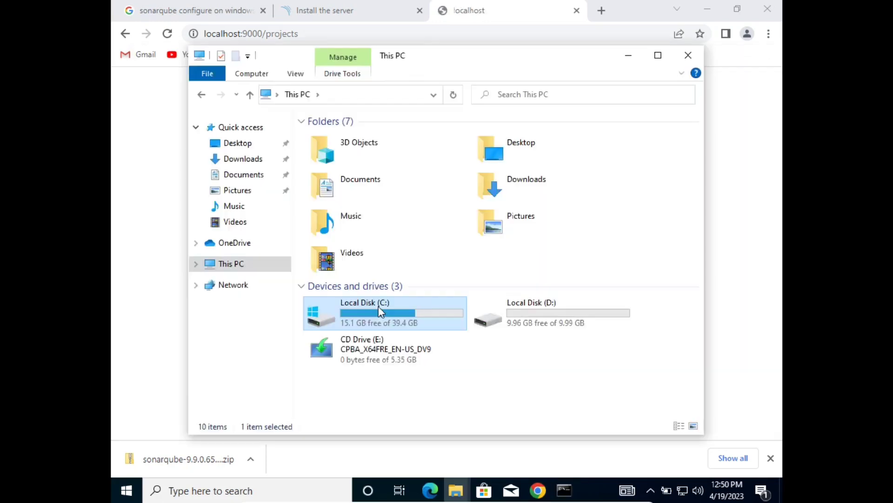
double_click(377, 310)
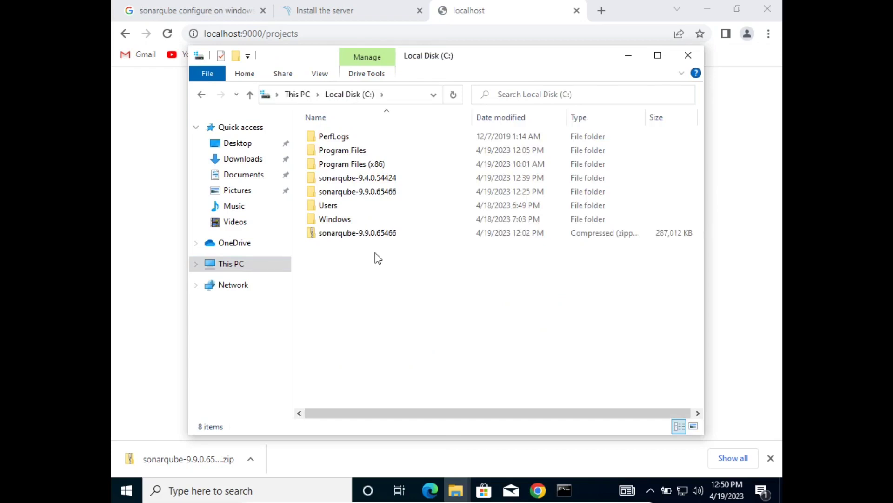
double_click(350, 190)
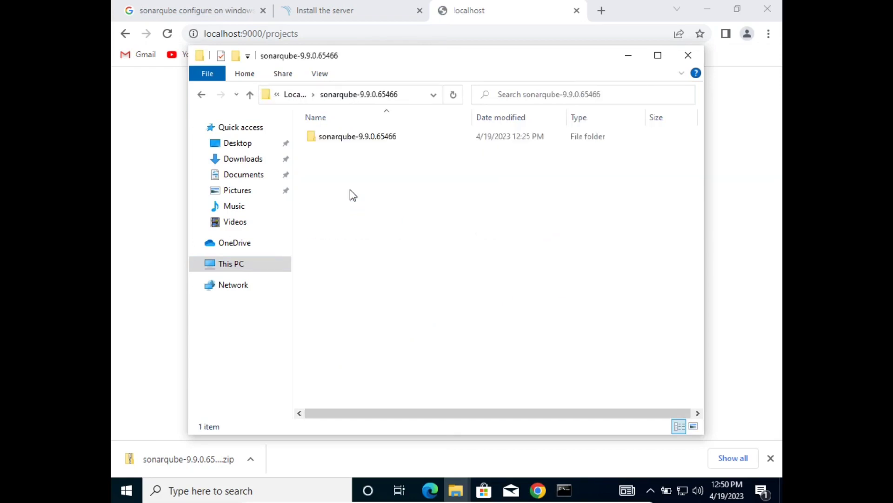
double_click(351, 139)
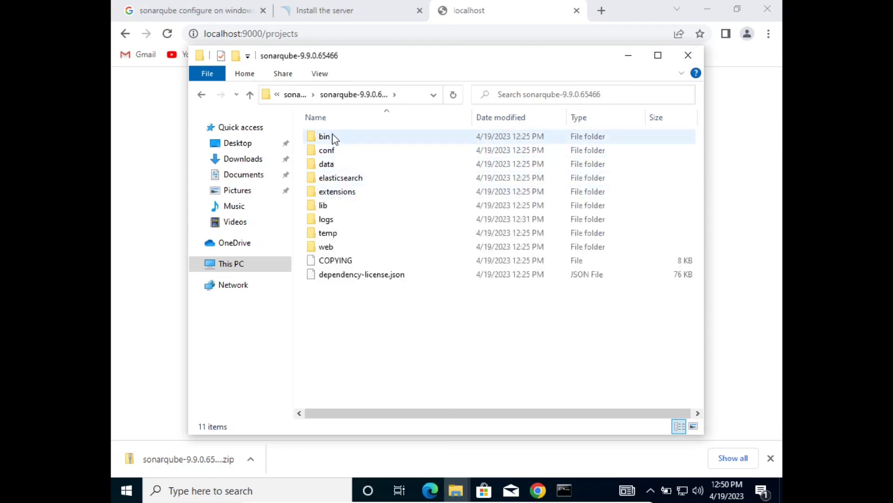
left_click(335, 141)
double_click(359, 138)
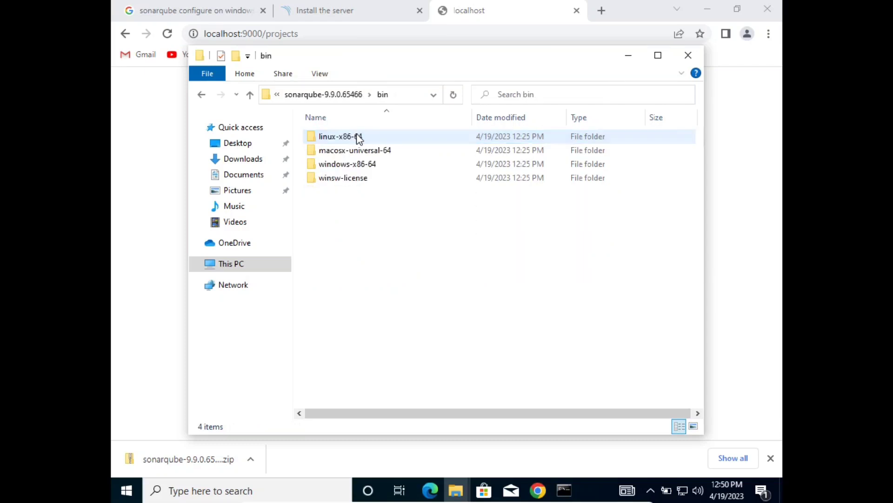
double_click(364, 166)
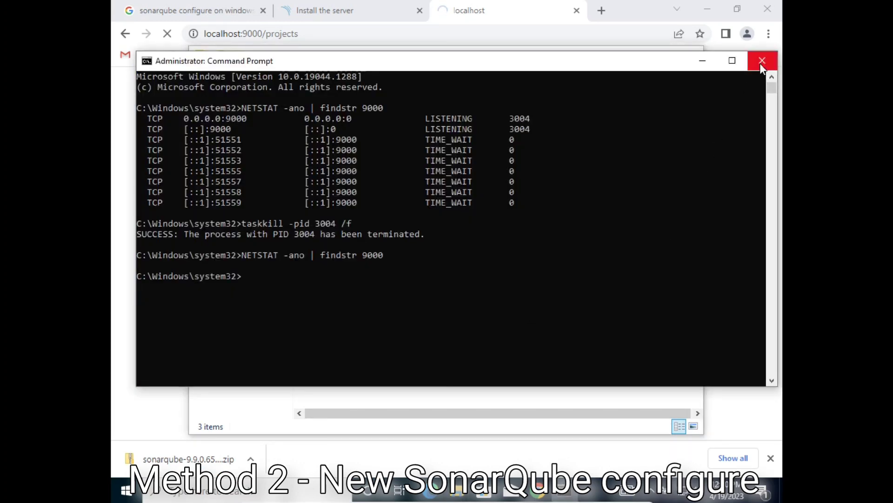
Close the admin prompt, open a command prompt in windows-x86-64, and return to the install docs.
left_click(762, 61)
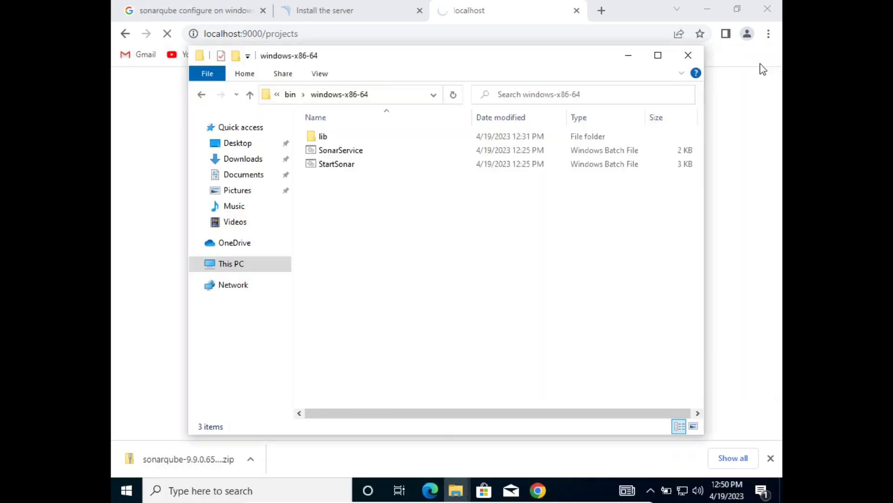
left_click(409, 95)
type("cmd")
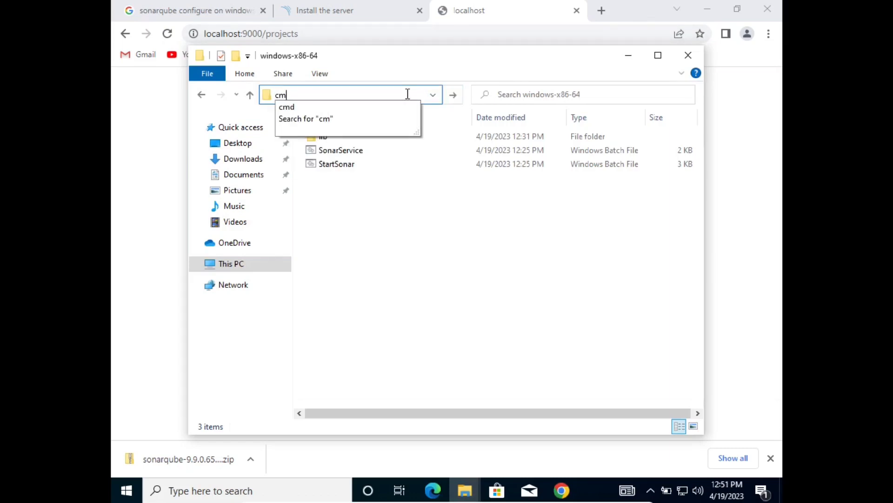
key("Return")
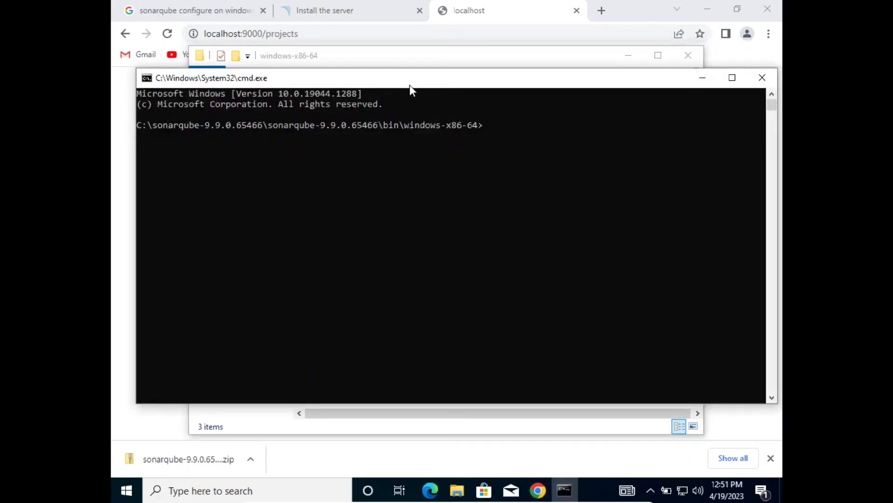
left_click(396, 55)
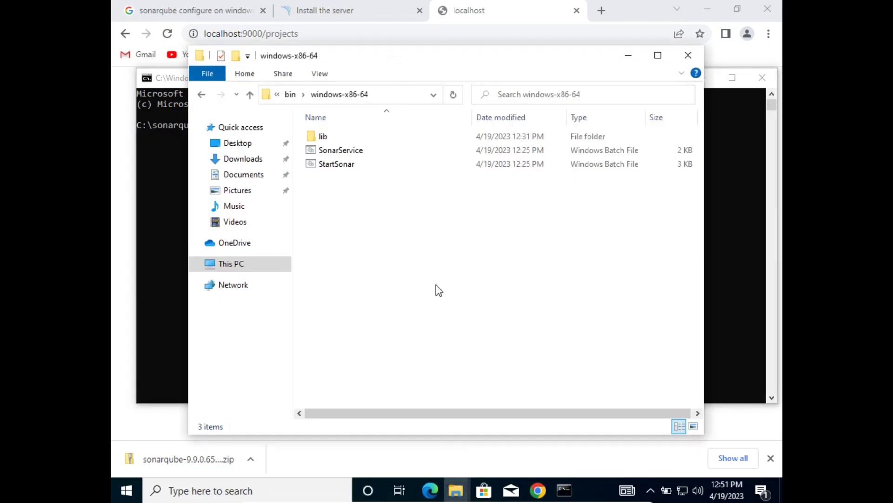
left_click(347, 8)
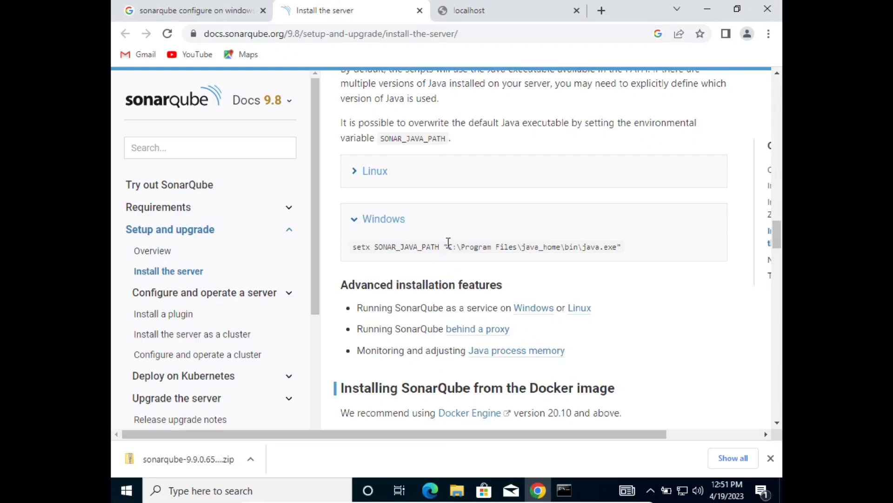
Select 'setx SONAR_JAVA_PATH "' in the Windows example command block.
left_click_drag(449, 243, 347, 255)
key("ctrl+c")
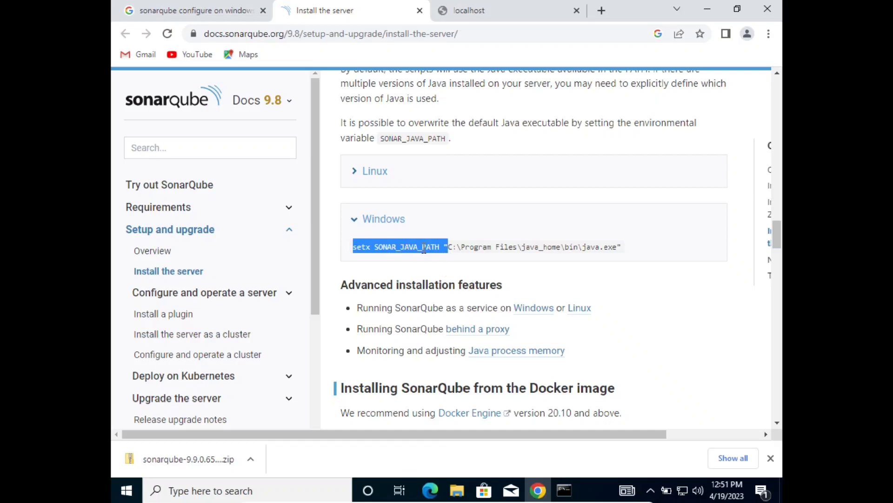
Paste the setx SONAR_JAVA_PATH start and grab the C:\Program Files\Java\jdk-11.0.13\bin path.
mouse_move(563, 488)
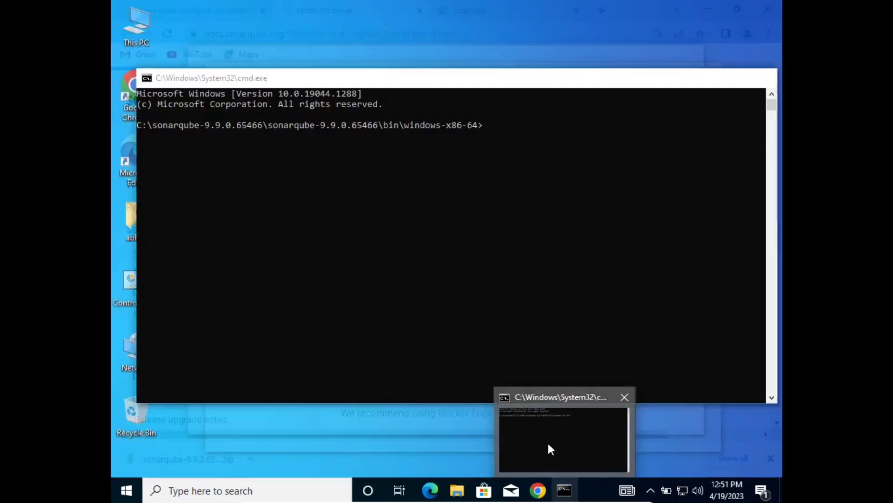
left_click(547, 440)
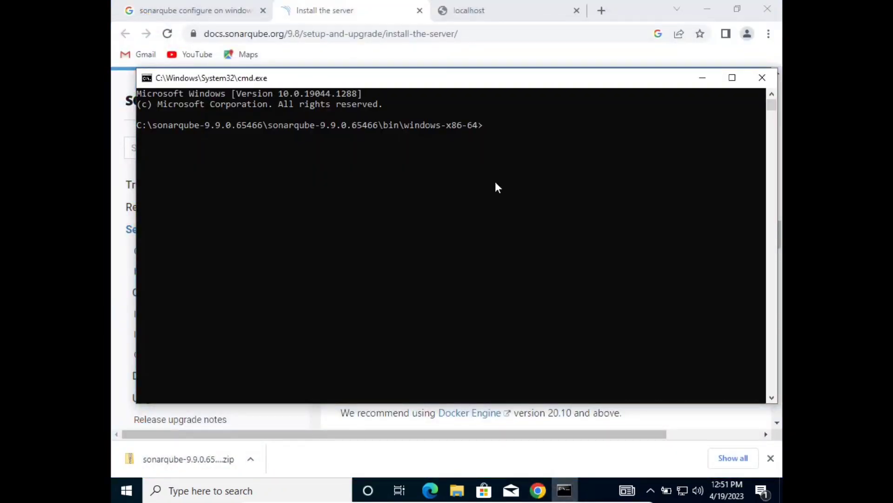
key("ctrl+v")
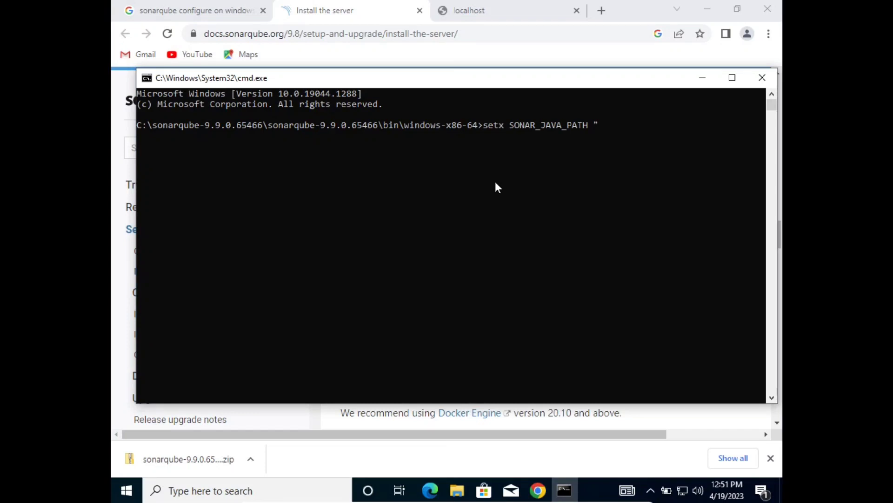
left_click(456, 489)
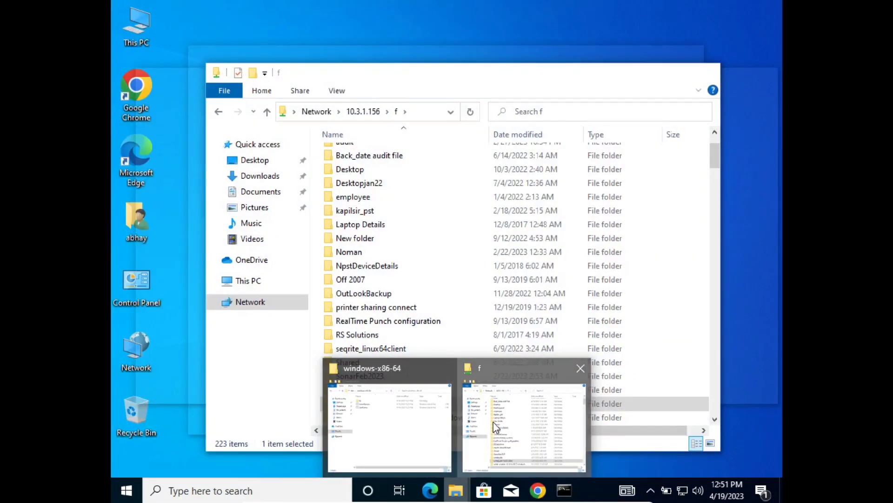
left_click(493, 427)
left_click(260, 280)
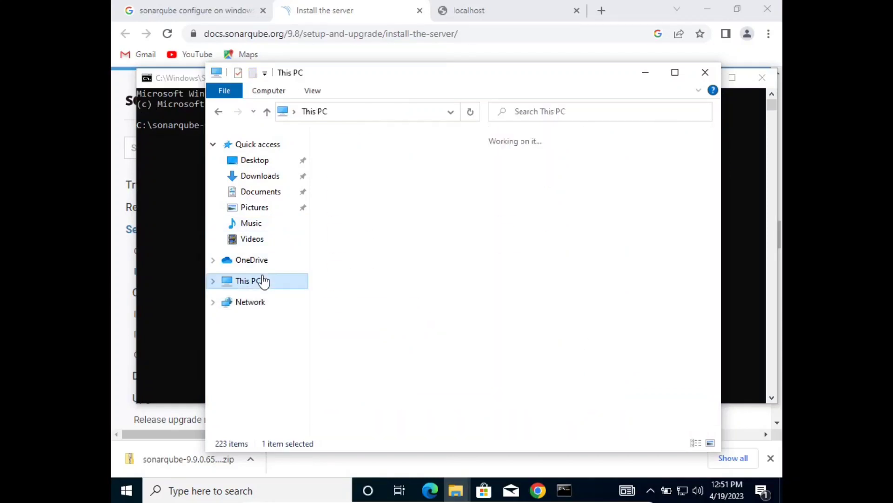
double_click(402, 339)
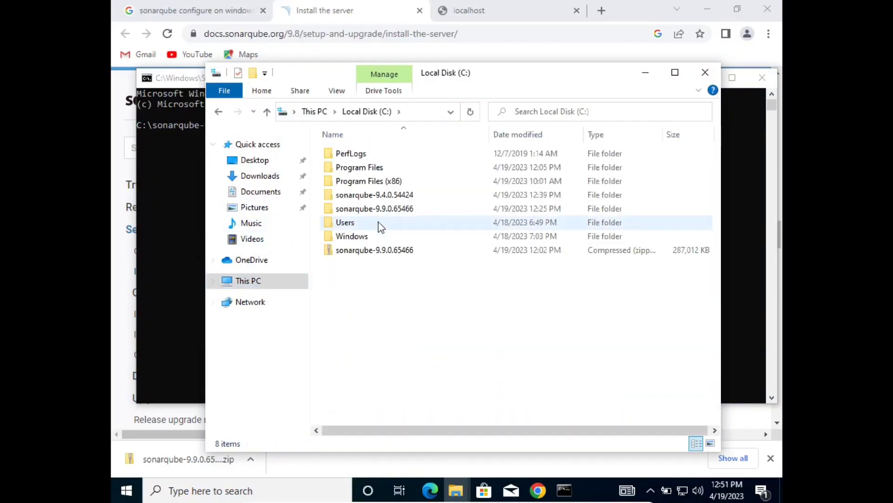
double_click(372, 168)
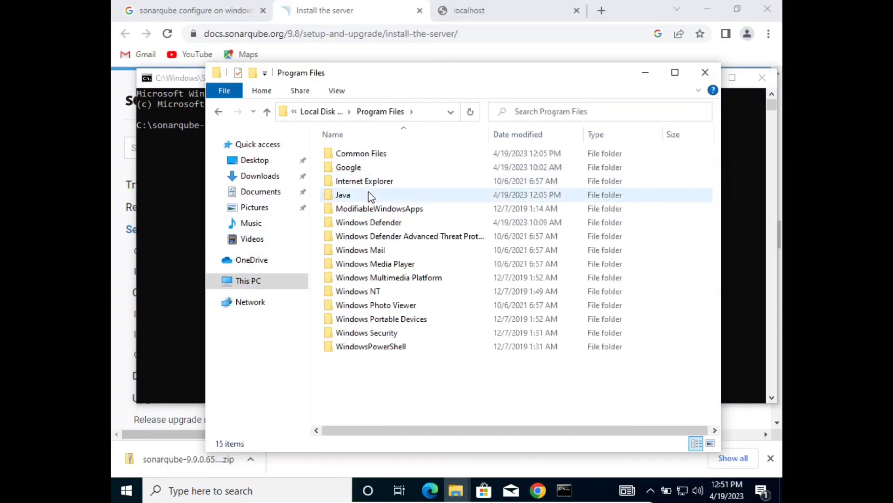
double_click(373, 194)
double_click(366, 154)
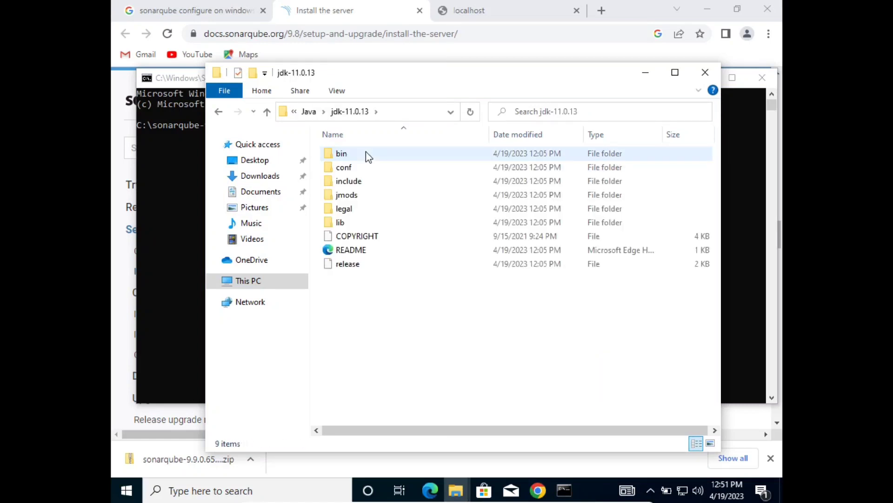
double_click(369, 159)
left_click(417, 109)
key("ctrl+c")
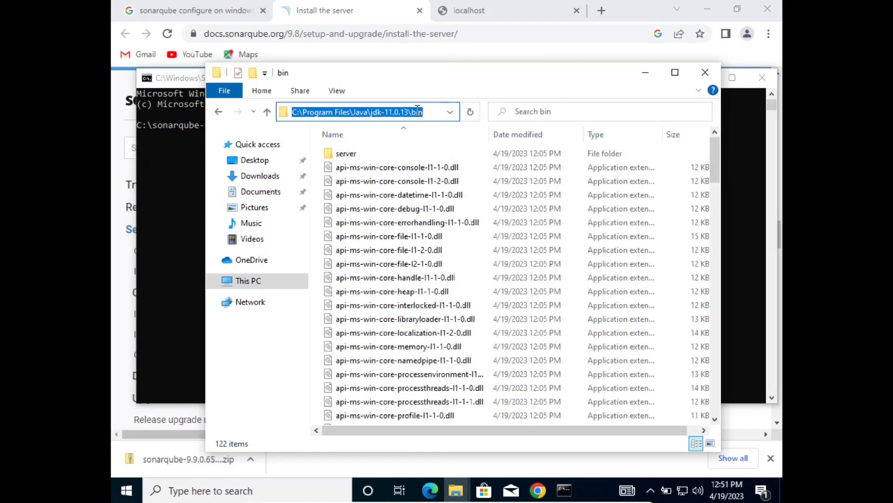
Run setx SONAR_JAVA_PATH with the jdk-11.0.13\bin\java path, then launch SonarService.bat.
left_click(731, 163)
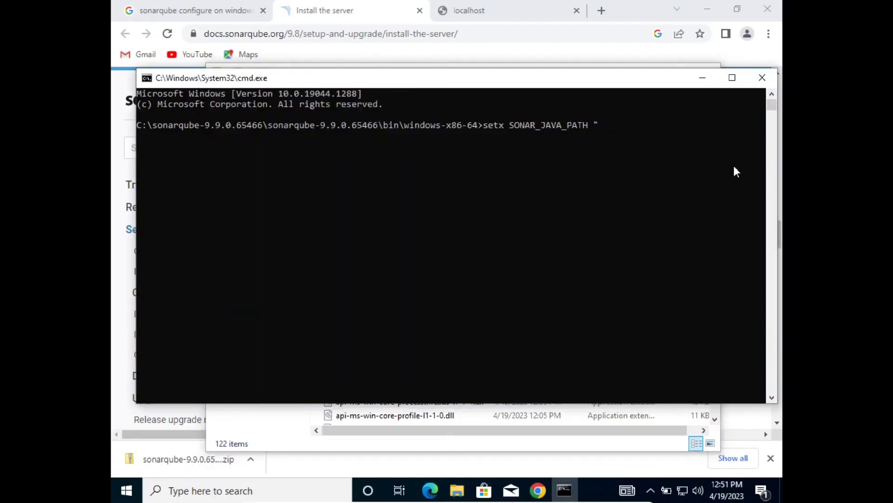
key("ctrl+v")
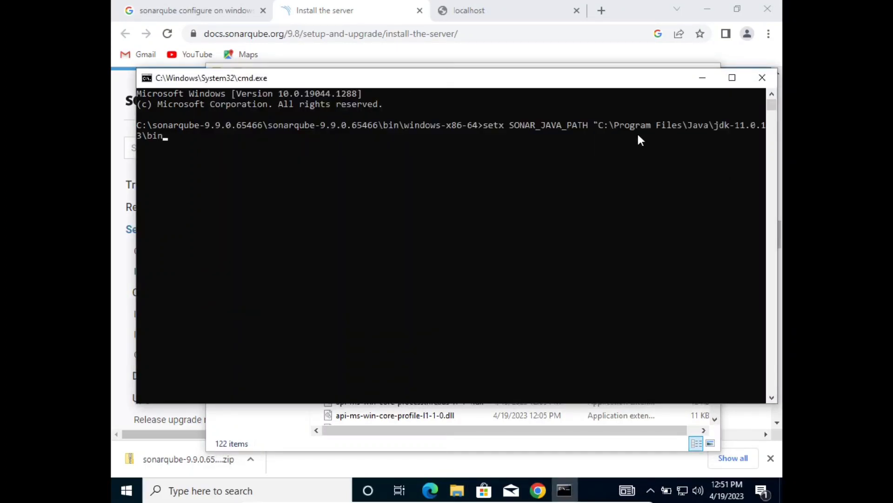
type("\\java")
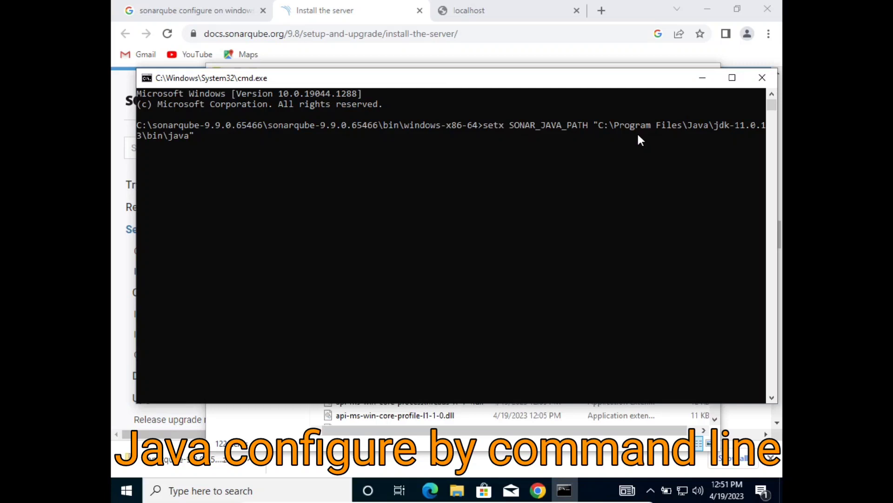
left_click_drag(388, 84, 424, 138)
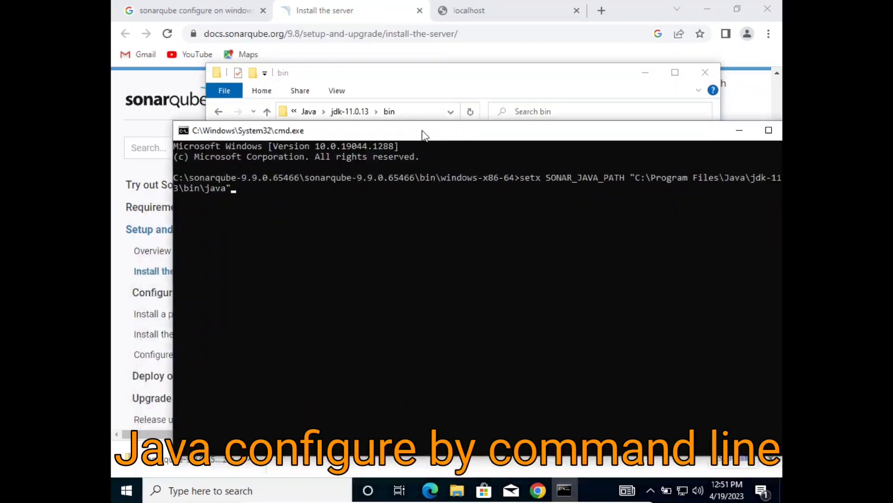
left_click(658, 67)
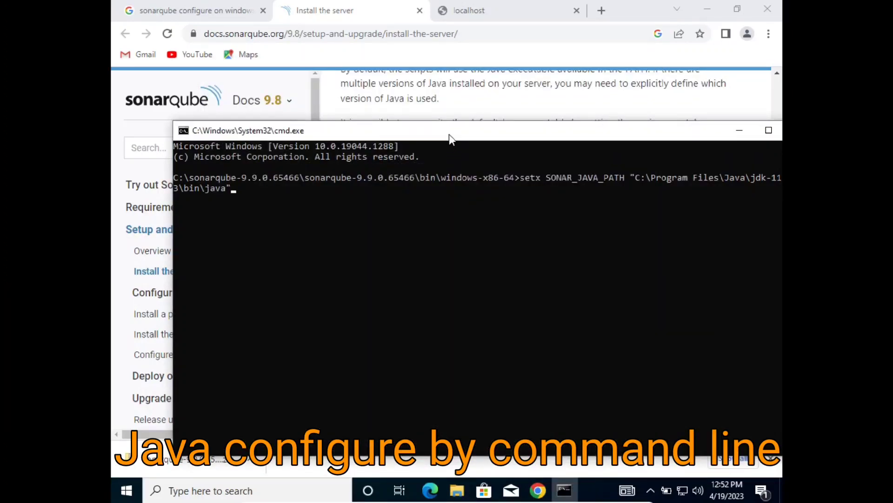
left_click_drag(449, 134, 428, 145)
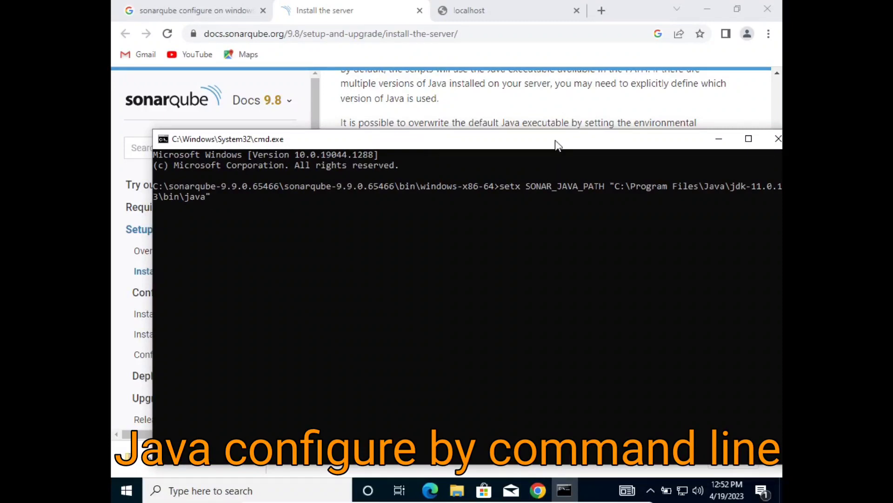
left_click_drag(555, 141, 527, 142)
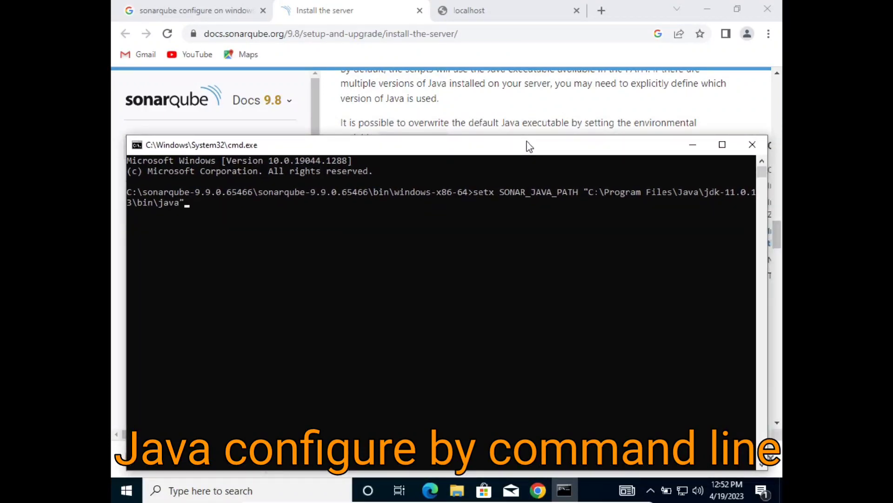
key("Return")
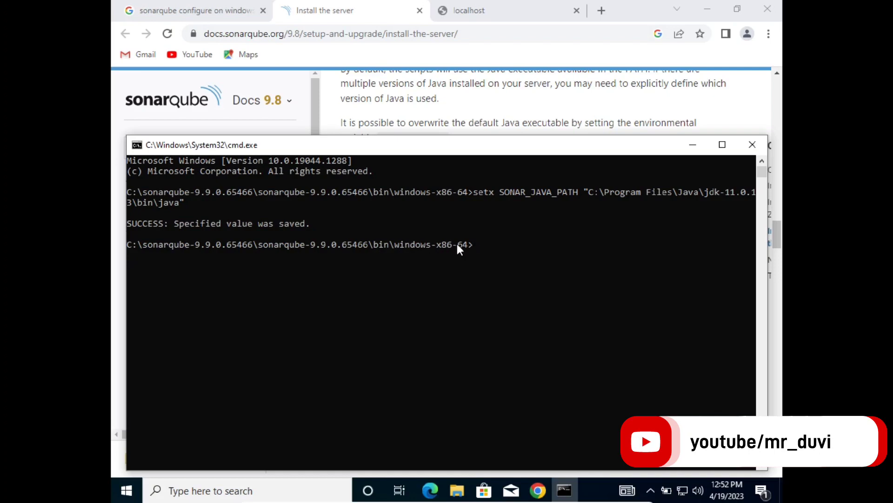
type("SonarService.bat")
key("Return")
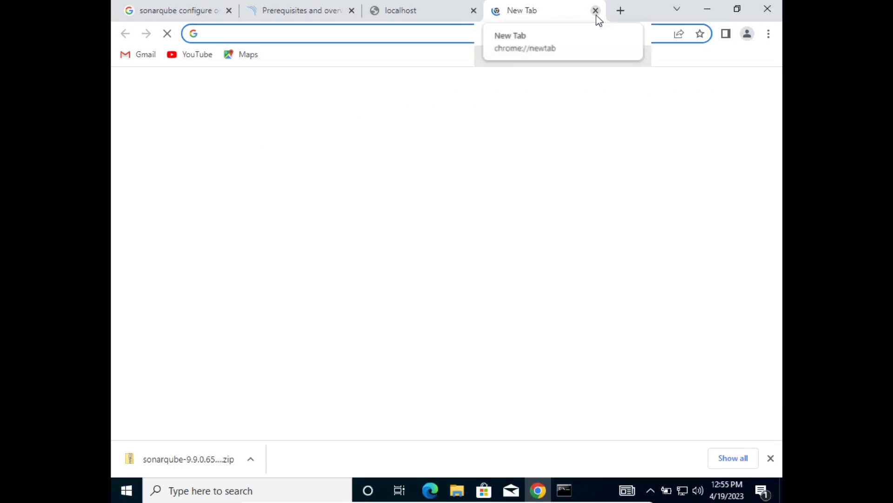
Search 'java 17 download for windows 10' and open the TechSpot JDK 17.0.6 result in a new tab.
type("java")
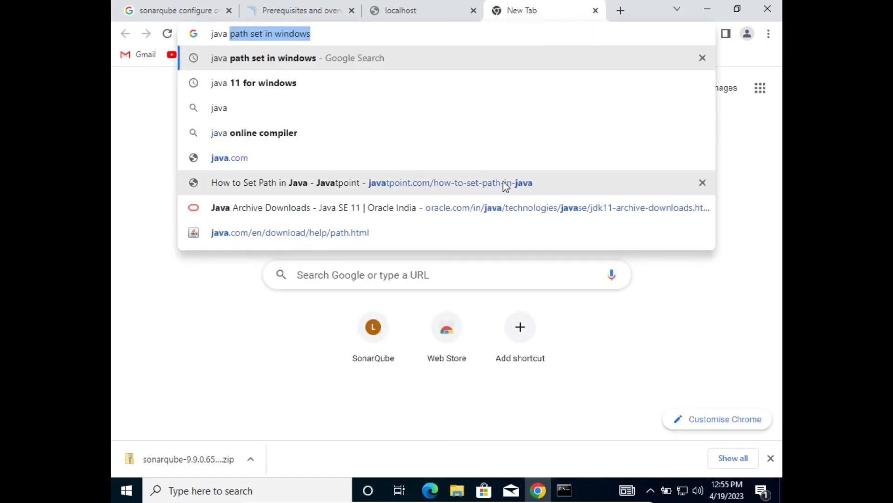
left_click(268, 6)
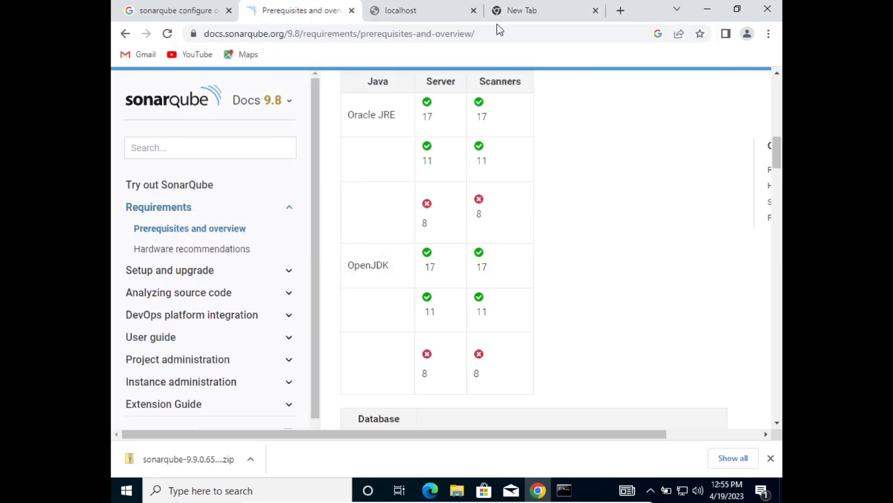
left_click(541, 16)
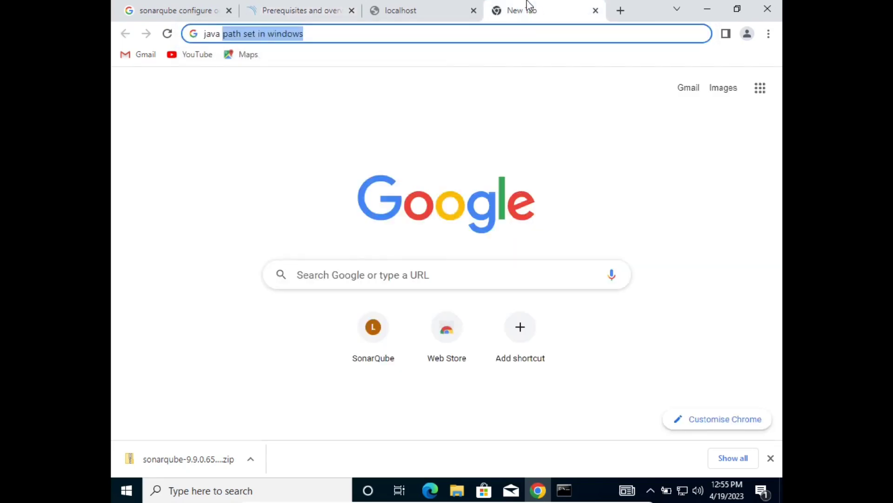
type("17")
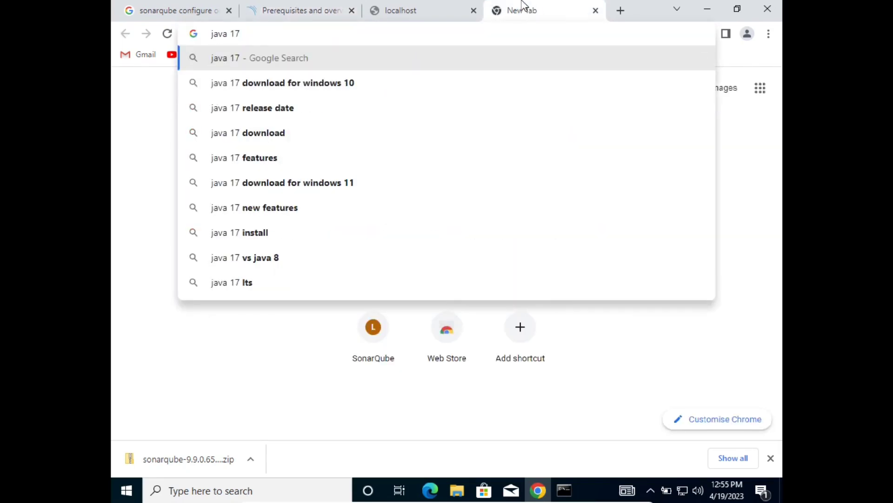
key("Down")
key("Return")
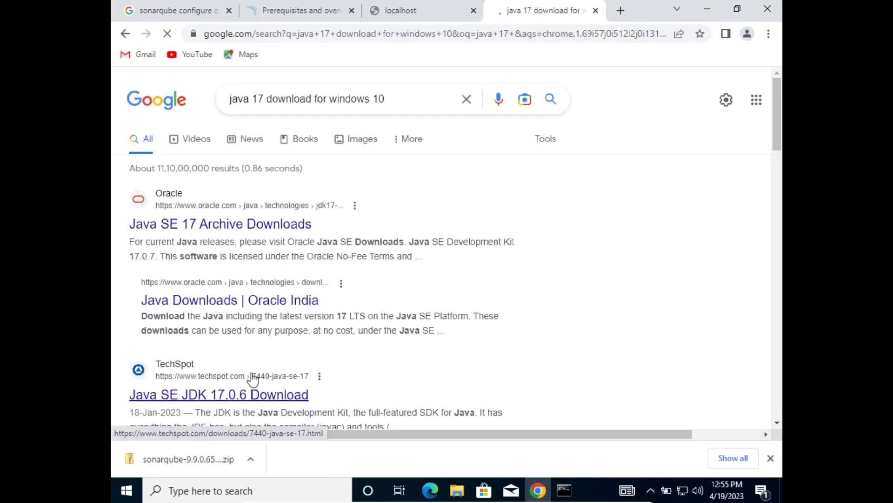
middle_click(261, 394)
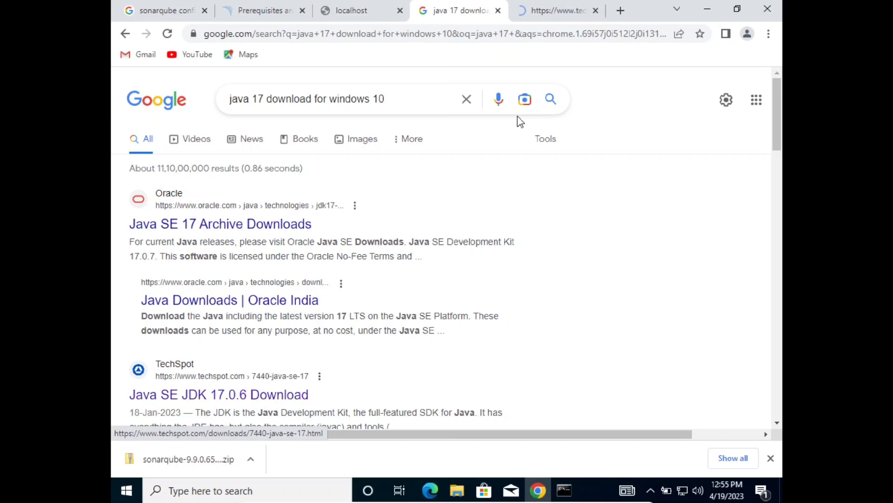
left_click(551, 10)
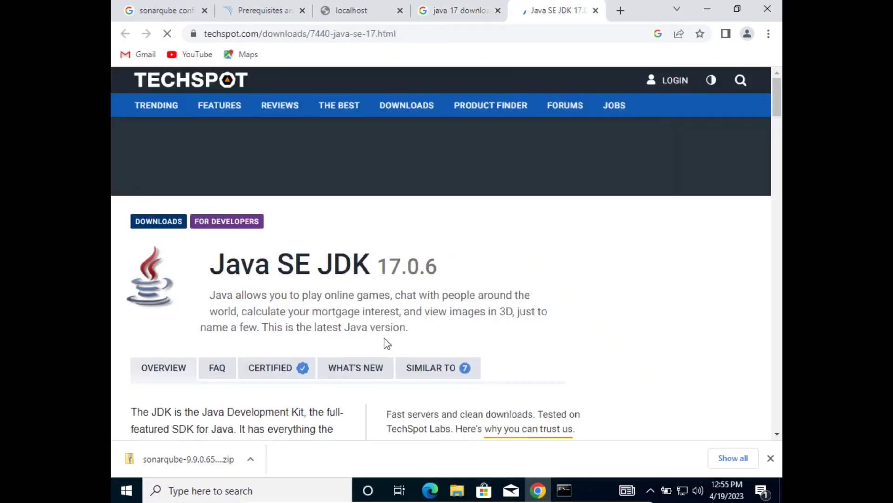
Download the Windows version of JDK 17.0.6 from TechSpot's download options, dismissing the ad.
scroll(386, 342, "down", 1)
scroll(386, 343, "down", 5)
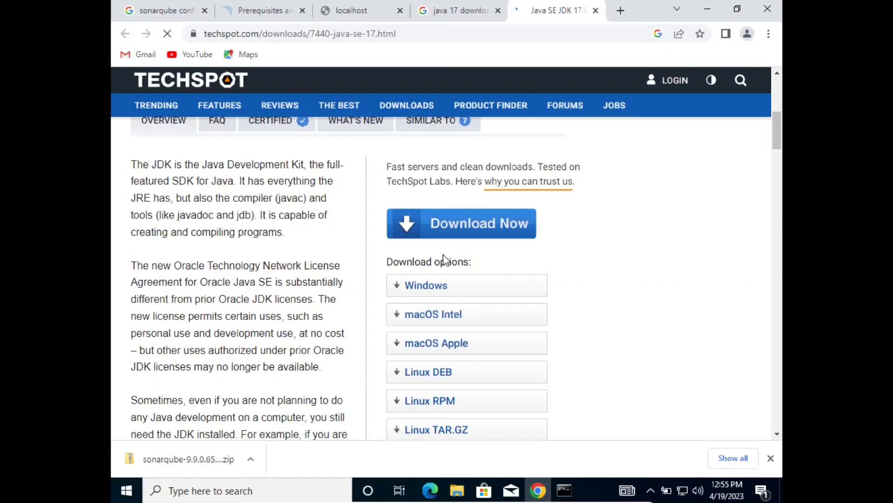
scroll(453, 224, "down", 1)
scroll(453, 227, "down", 2)
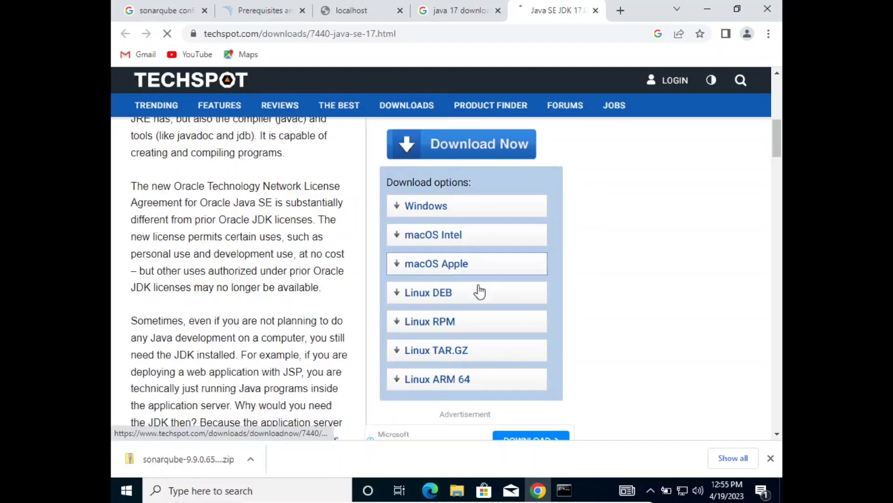
left_click(446, 217)
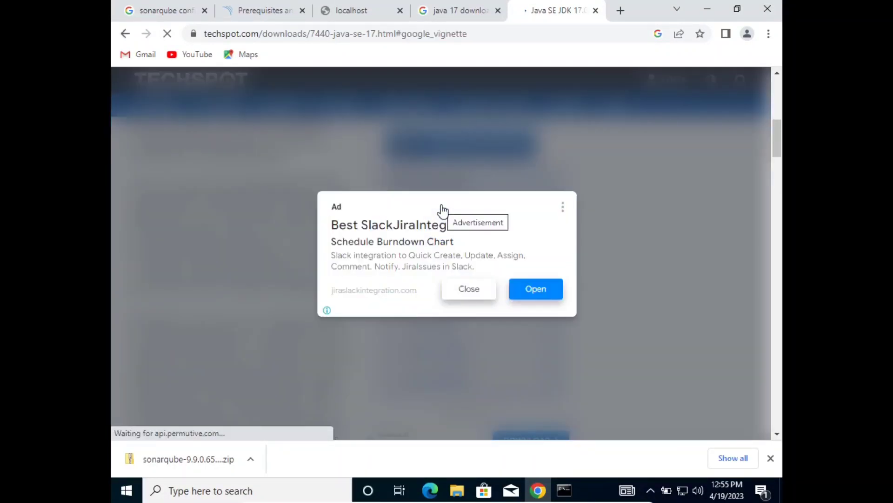
left_click(474, 293)
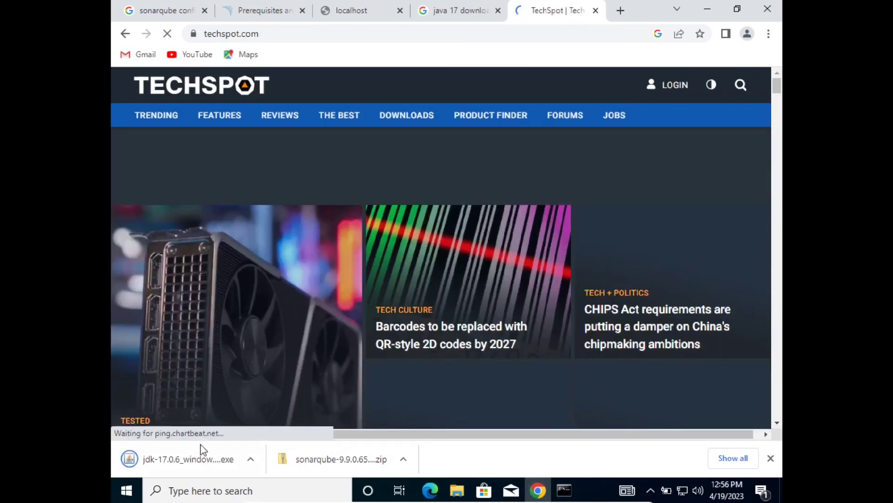
Launch the downloaded JDK 17.0.6 installer and grant administrator permission.
left_click(185, 459)
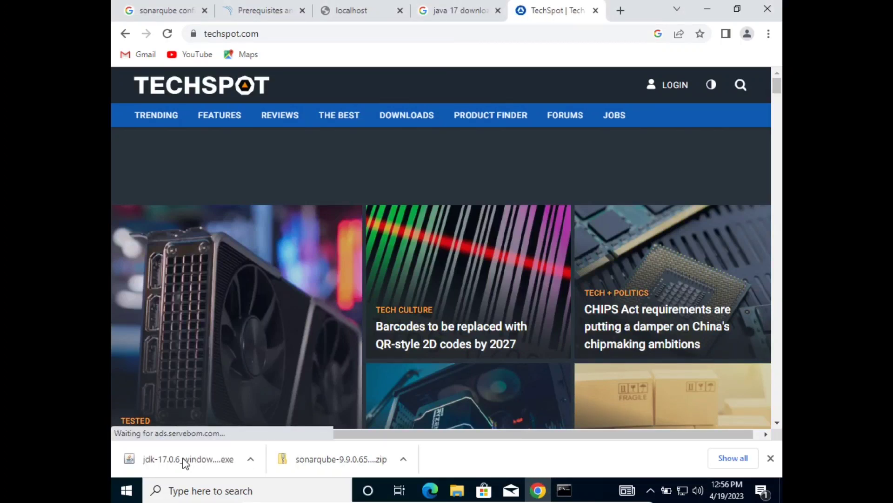
left_click(188, 459)
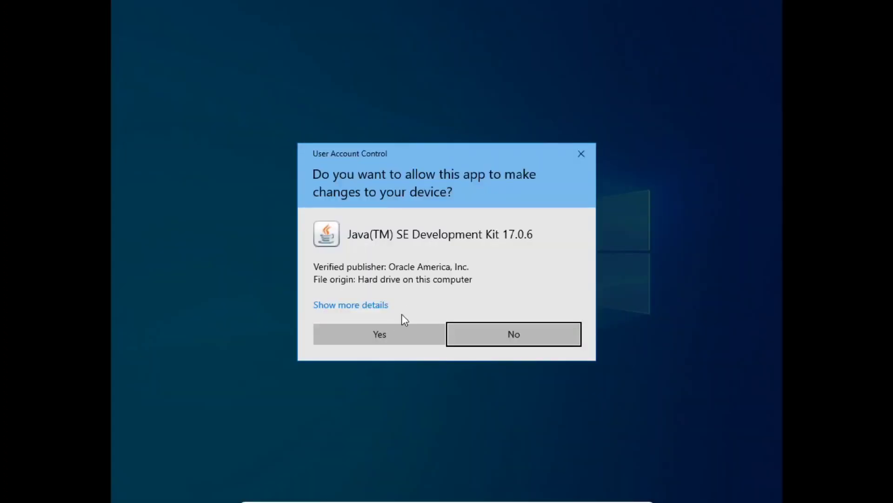
left_click(399, 338)
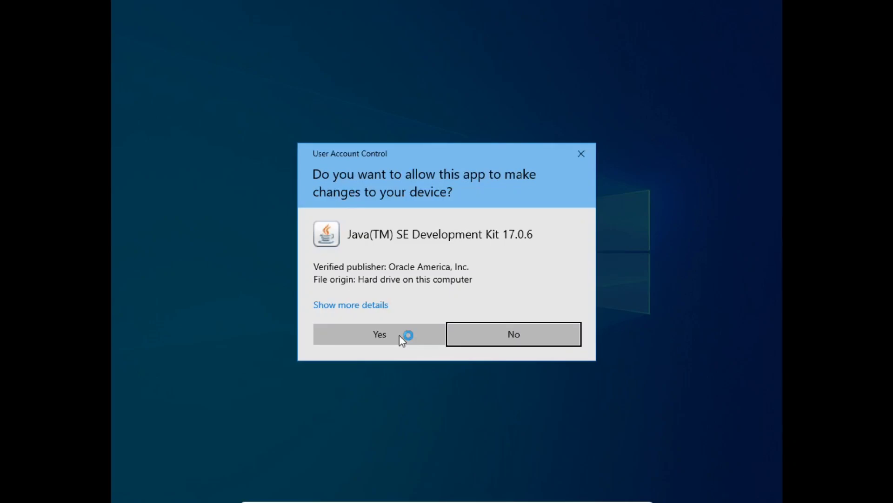
left_click(399, 335)
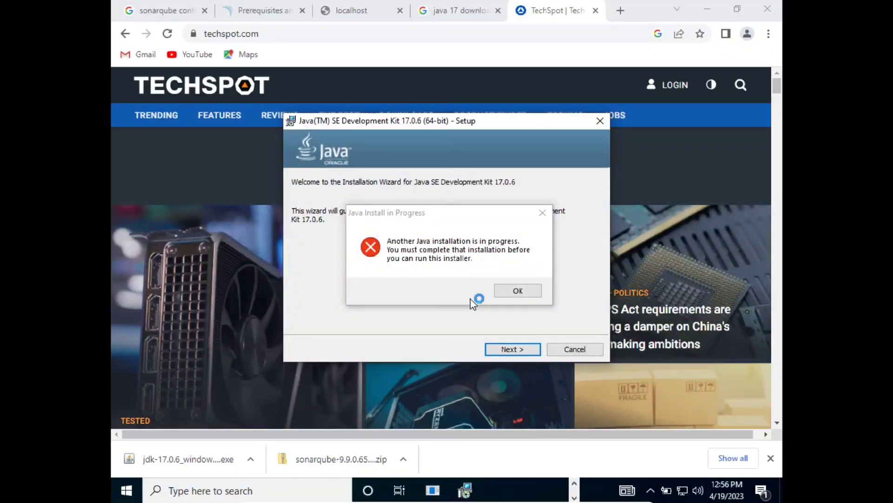
Dismiss the in-progress error, install JDK 17.0.6 to the default jdk-17 folder, and close setup.
left_click(513, 291)
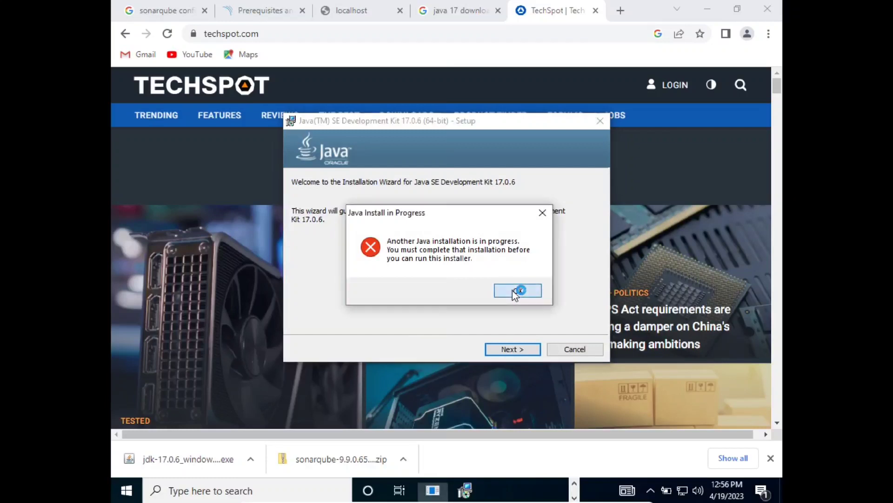
left_click(517, 350)
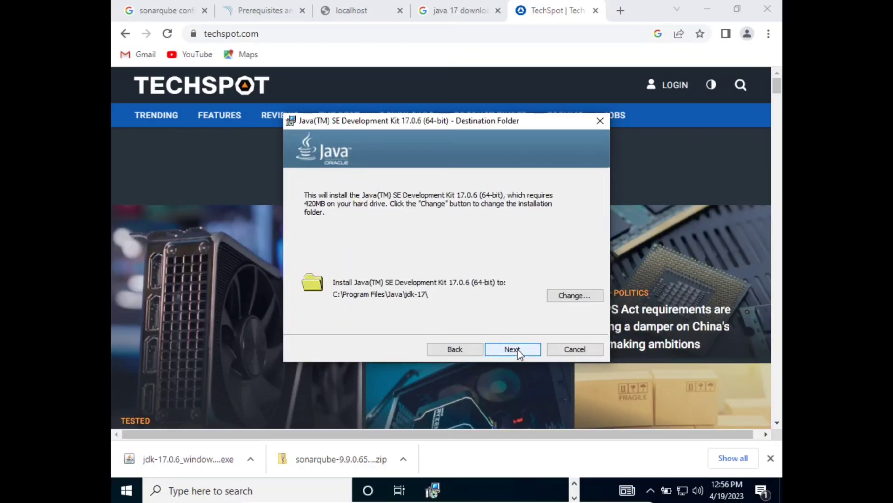
left_click(517, 350)
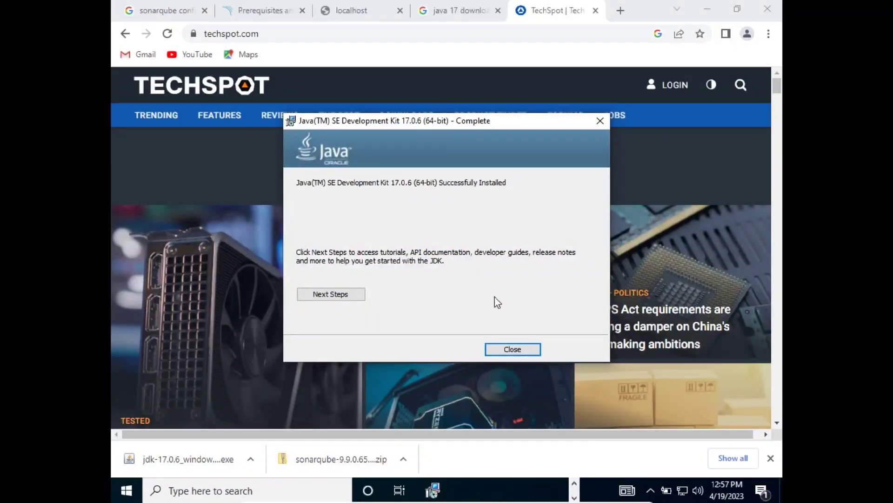
left_click(491, 352)
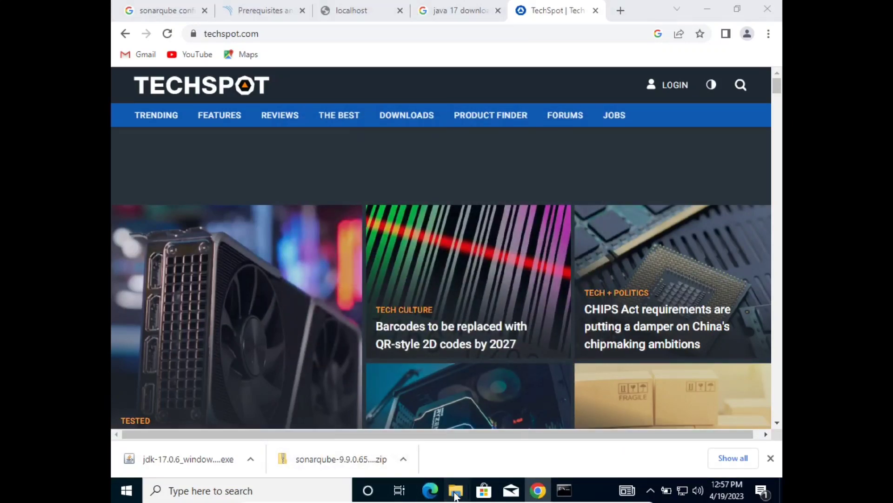
Navigate Explorer to C:\Program Files\Java\jdk-17\bin and select its address-bar path.
mouse_move(457, 490)
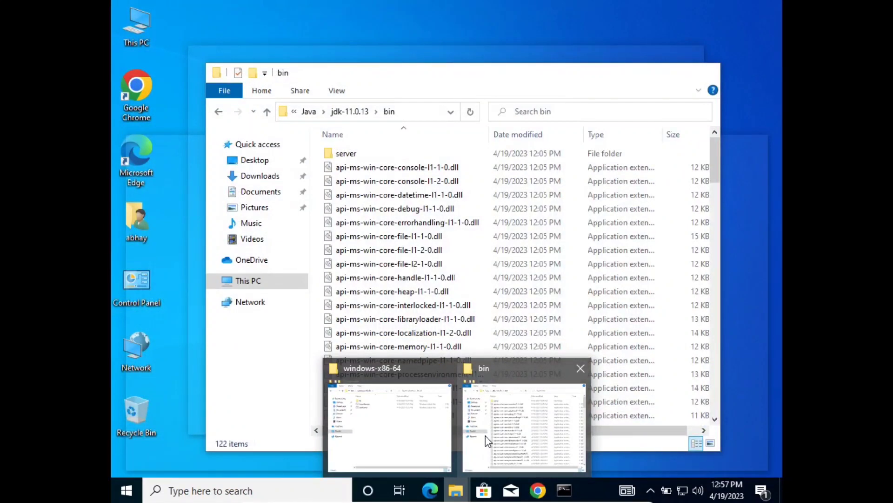
left_click(484, 439)
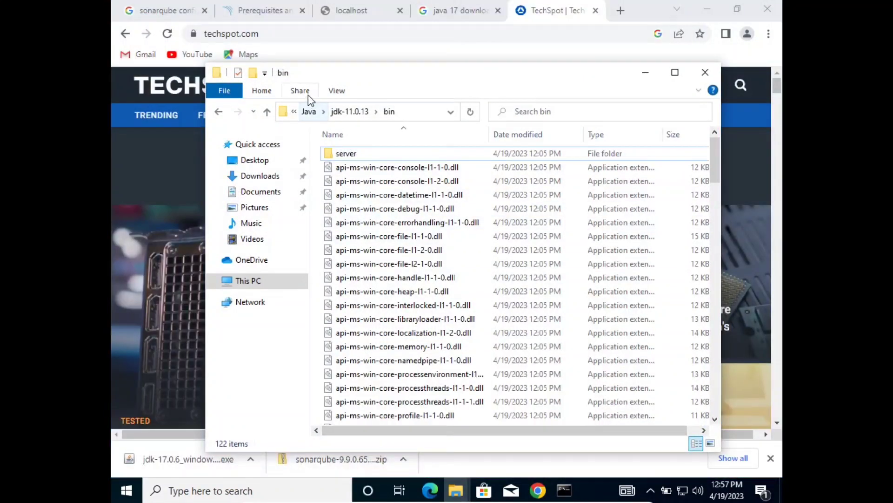
left_click(310, 112)
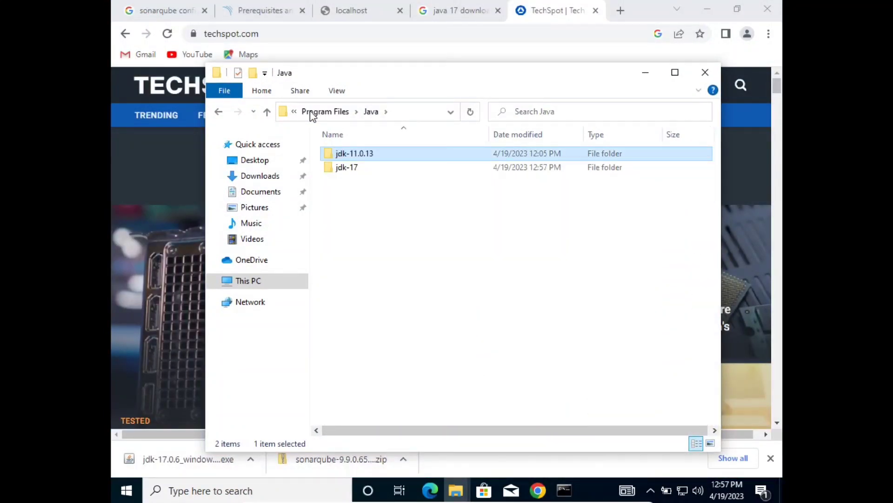
double_click(354, 169)
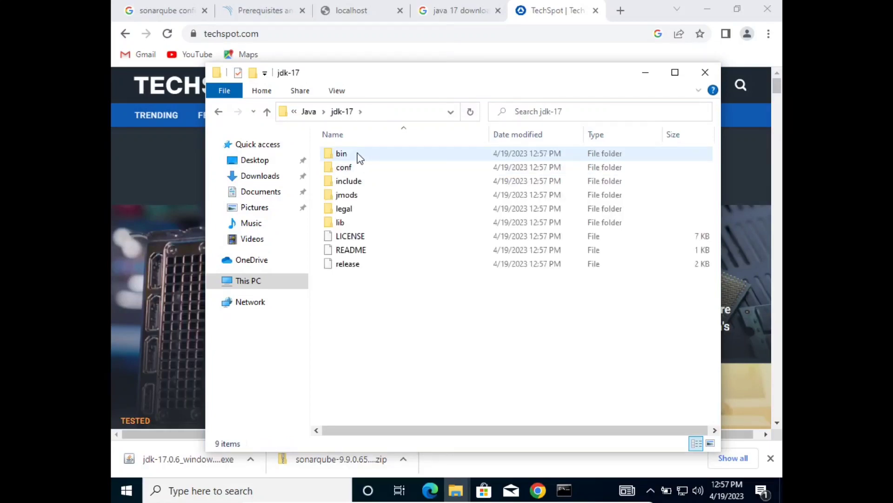
double_click(360, 158)
left_click(396, 112)
key("ctrl+c")
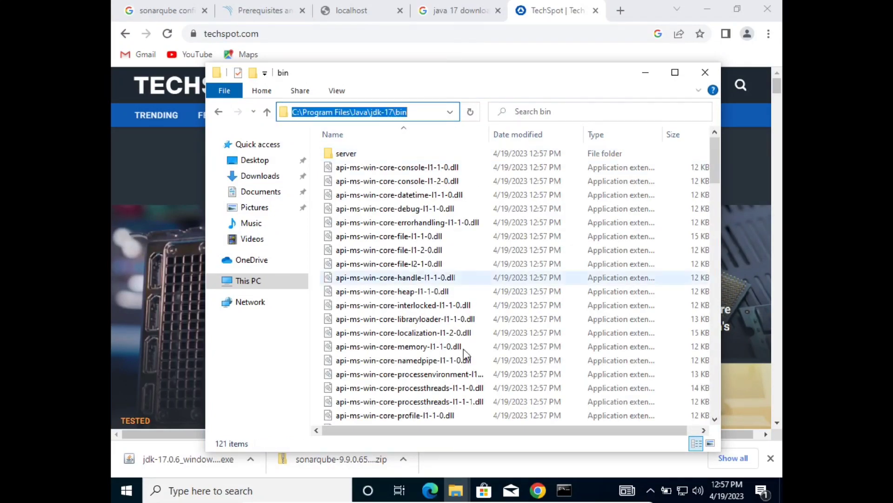
Edit the recalled setx command to set SONAR_JAVA_PATH to C:\Program Files\Java\jdk-17\bin\java and run it.
left_click(563, 494)
left_click(527, 348)
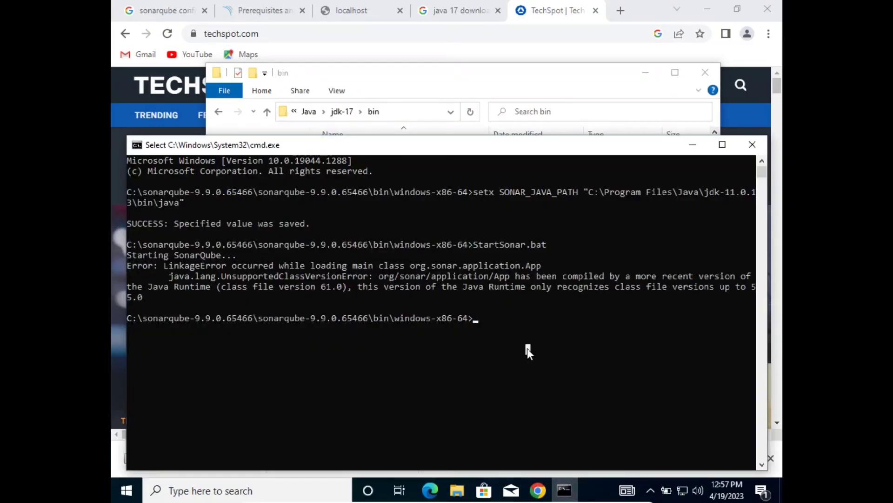
key("Up")
key("Up")
key("Left")
key("Left")
key("Left")
key("Left")
key("Left")
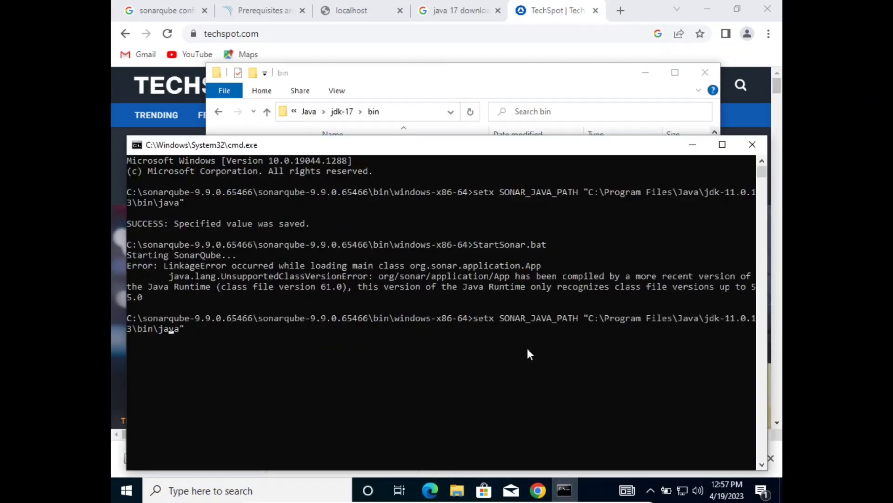
key("BackSpace")
key("BackSpace")
key("BackSpace")
key("BackSpace")
key("BackSpace")
key("BackSpace")
key("BackSpace")
key("BackSpace")
key("BackSpace")
key("BackSpace")
key("BackSpace")
key("BackSpace")
key("BackSpace")
key("BackSpace")
key("BackSpace")
key("BackSpace")
key("BackSpace")
key("BackSpace")
key("BackSpace")
key("BackSpace")
key("BackSpace")
key("BackSpace")
key("BackSpace")
key("BackSpace")
key("BackSpace")
key("BackSpace")
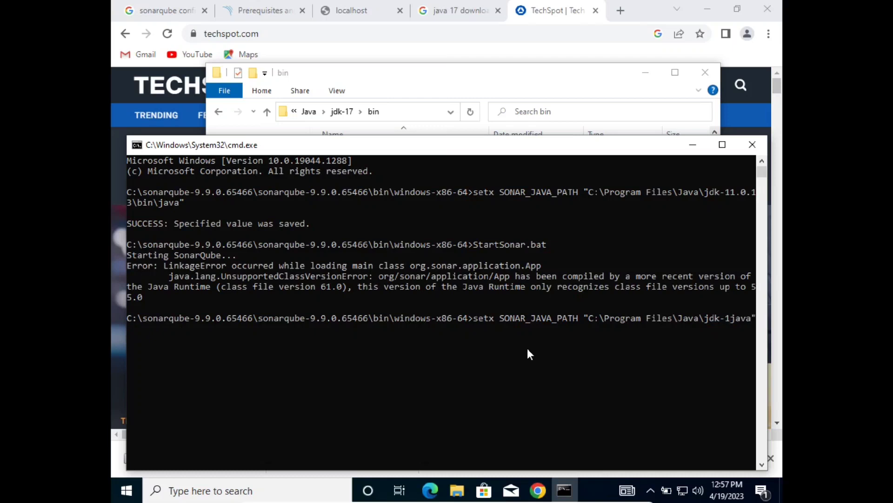
key("BackSpace")
key("BackSpace")
key("BackSpace")
key("BackSpace")
key("BackSpace")
key("BackSpace")
key("BackSpace")
key("BackSpace")
key("BackSpace")
key("BackSpace")
key("BackSpace")
key("BackSpace")
key("BackSpace")
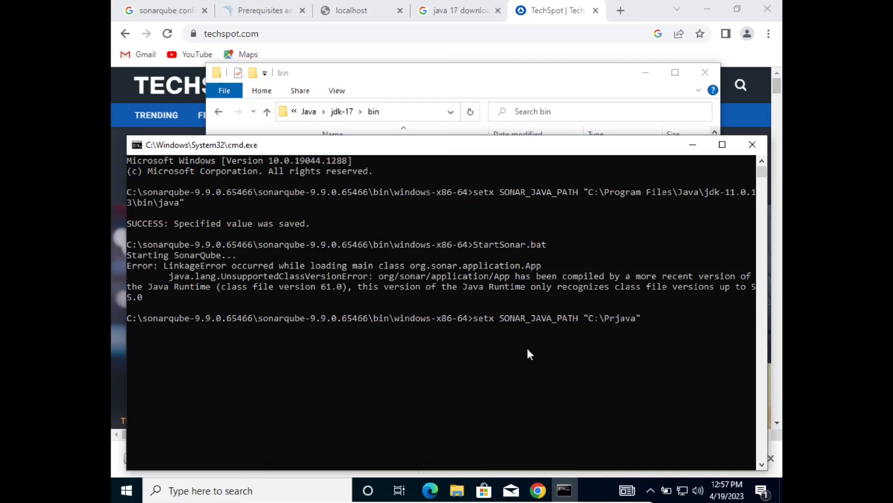
type("\"")
key("ctrl+v")
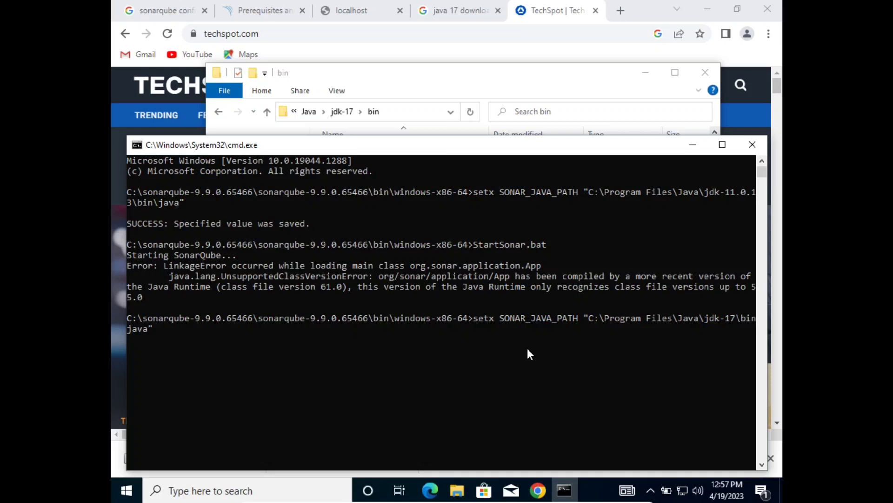
type("\\")
left_click_drag(127, 274, 114, 272)
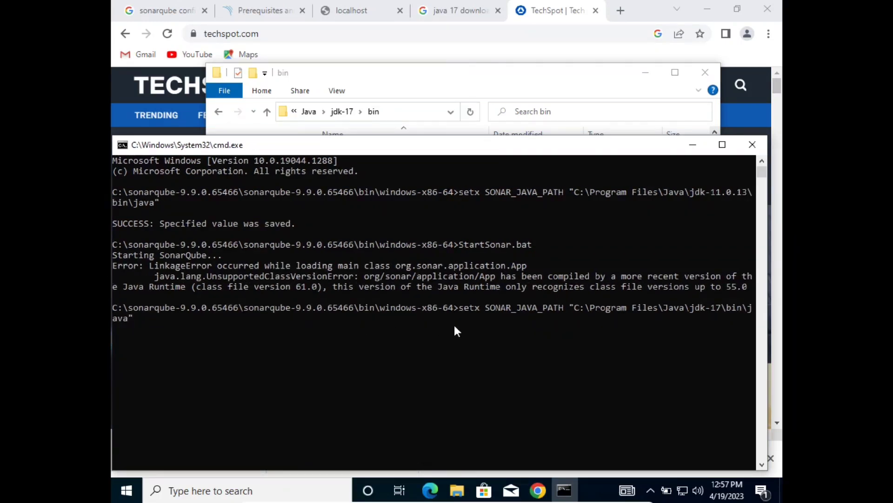
key("Return")
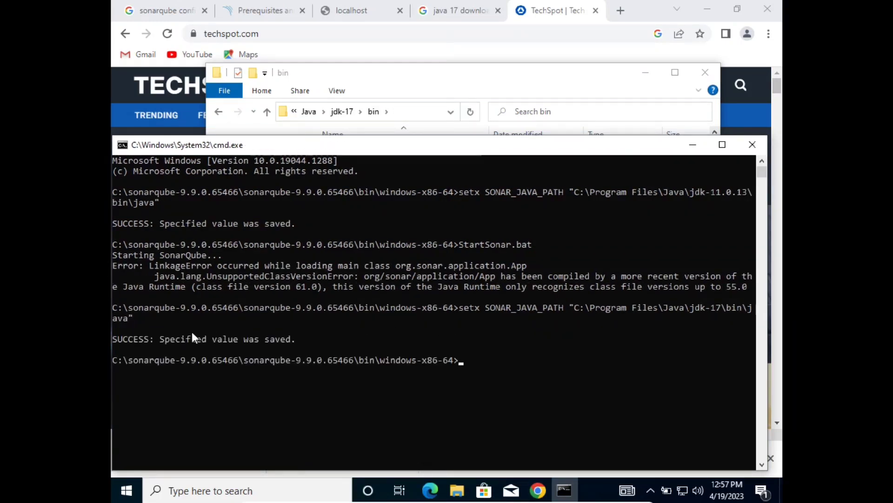
key("Up")
key("Up")
Run StartSonar.bat on JDK 17 and highlight the BindHttpException for 127.0.0.1:9001.
key("Return")
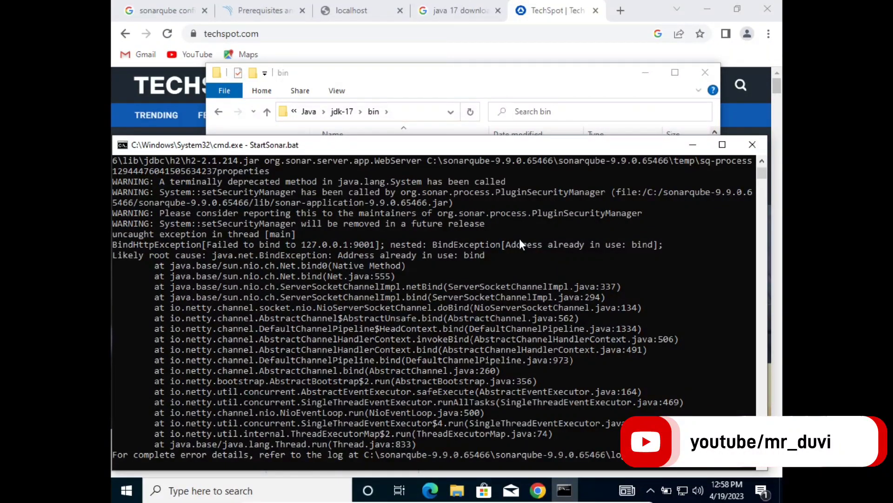
left_click_drag(501, 222, 653, 228)
left_click(653, 228)
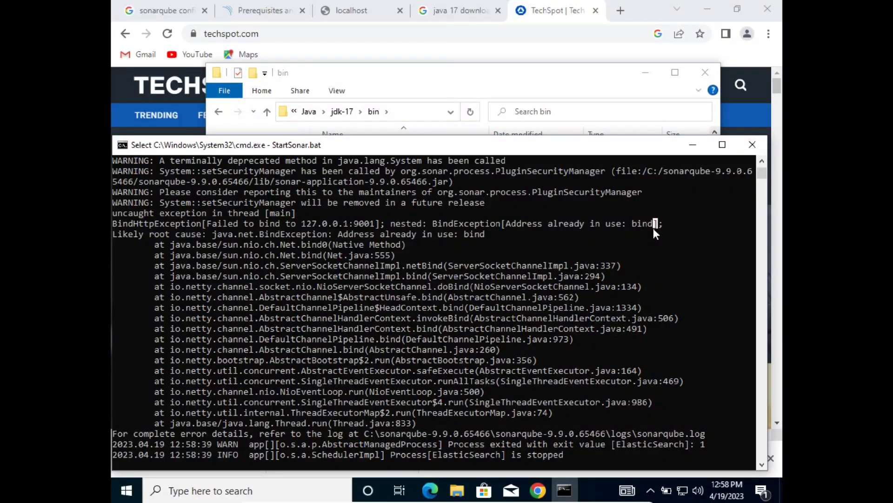
left_click_drag(329, 217, 381, 236)
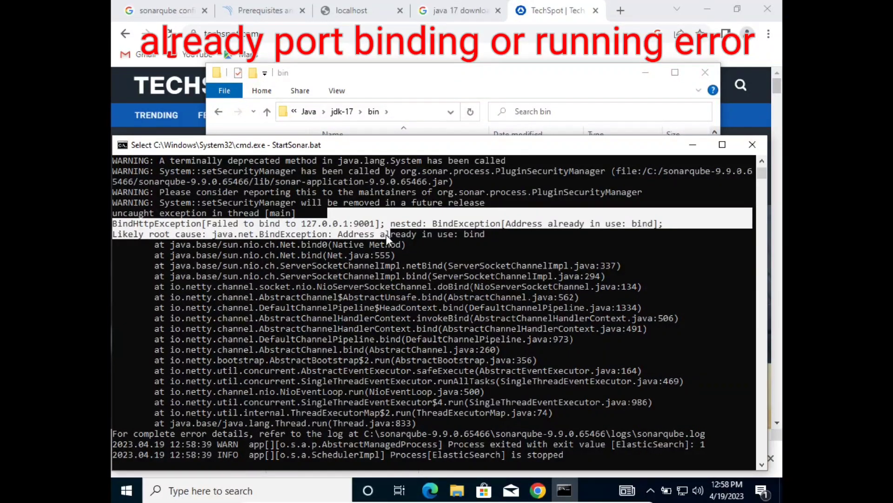
left_click(386, 234)
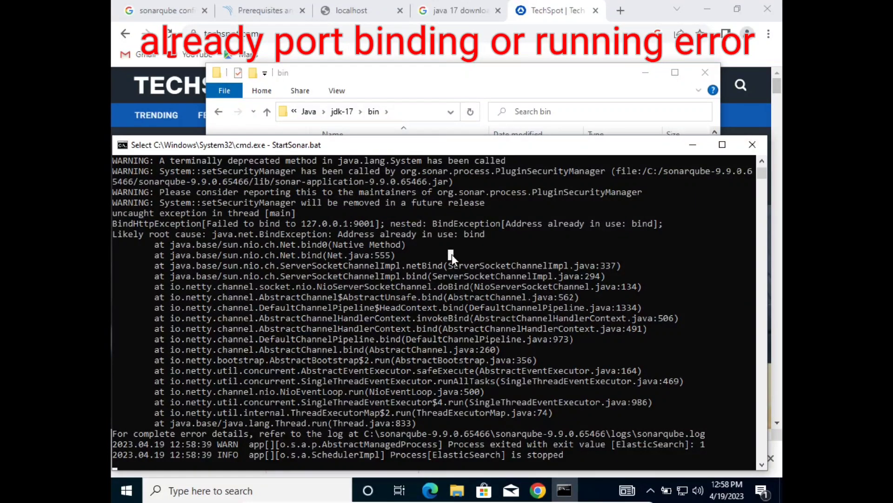
key("Return")
Clear the recalled command and start typing 'netstat -aoo' at the prompt.
key("Up")
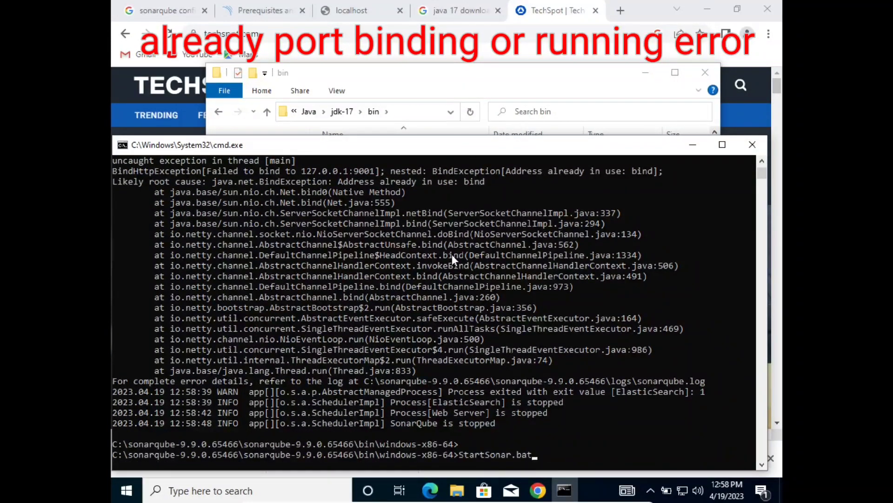
key("BackSpace")
key("BackSpace")
key("BackSpace")
key("BackSpace")
key("BackSpace")
key("BackSpace")
key("BackSpace")
key("BackSpace")
key("BackSpace")
key("BackSpace")
key("BackSpace")
key("BackSpace")
key("BackSpace")
key("BackSpace")
scroll(451, 254, "down", 1)
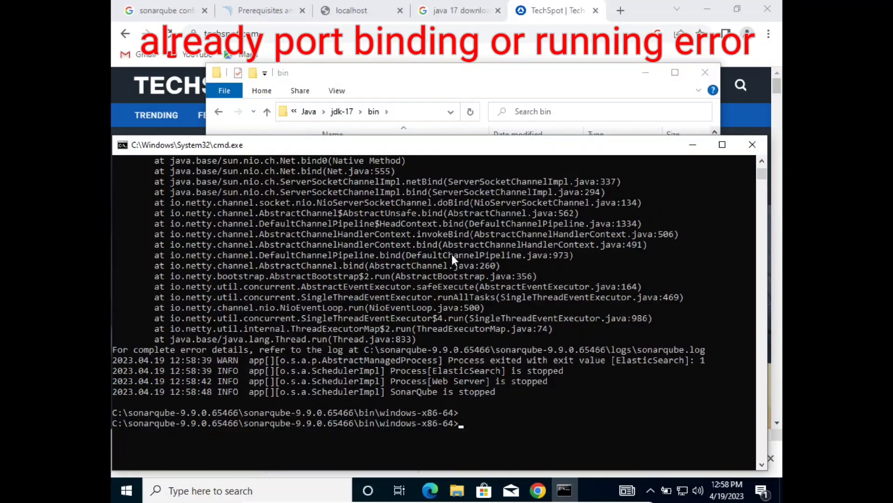
type("netst")
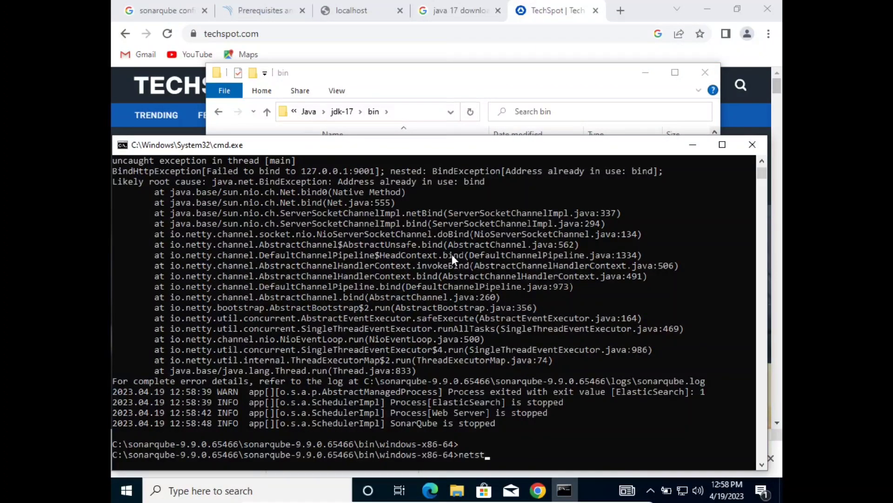
type("at -aon | findstr 900")
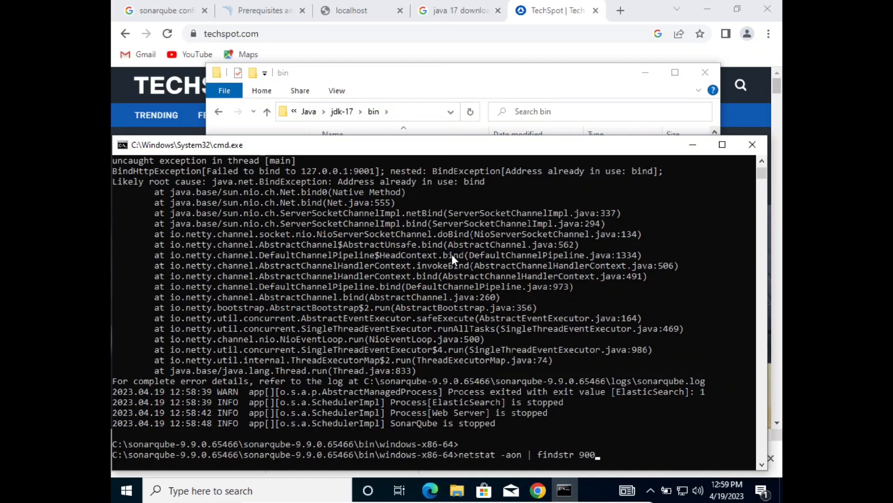
List the connections on port 9001 and their PIDs with netstat -aon | findstr 9001.
type("1")
key("Return")
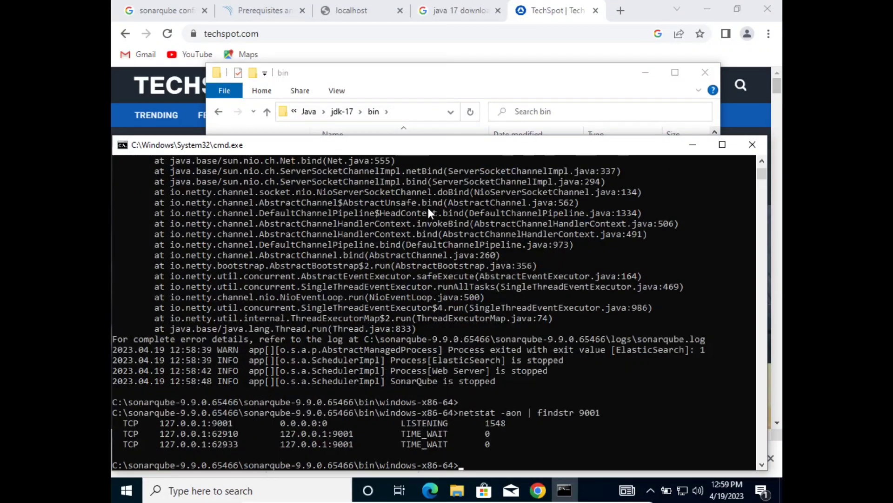
Force-terminate the process with PID 1548 using taskkill -pid 1548 /f.
double_click(500, 422)
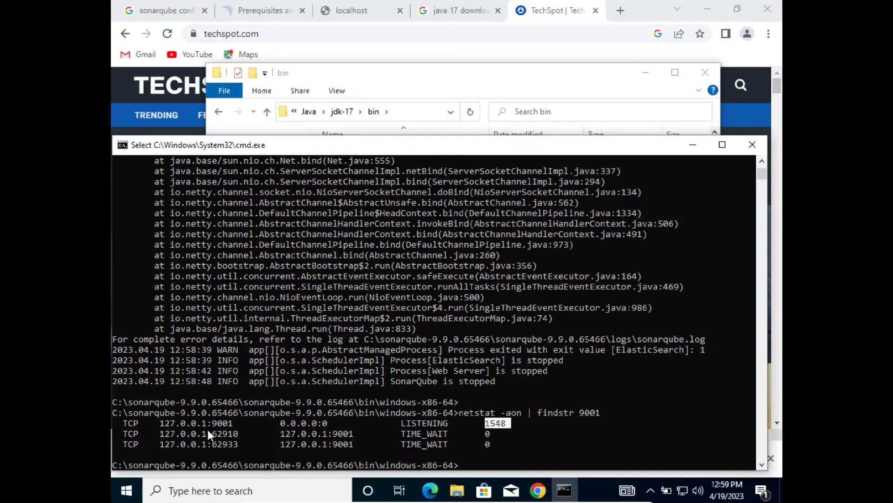
scroll(225, 421, "up", 5)
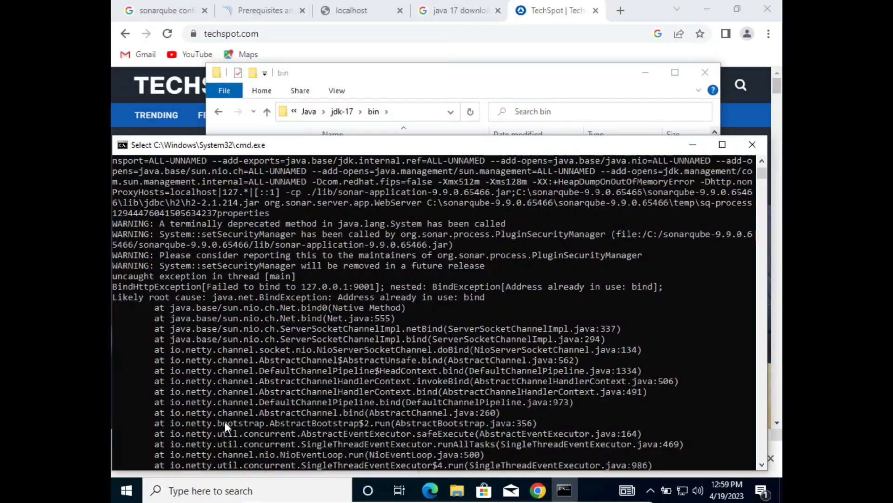
type("task")
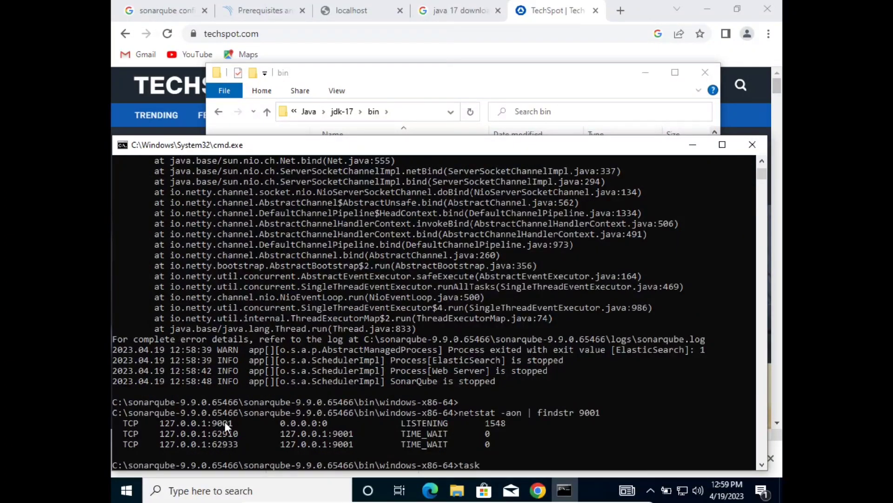
type("kill -pid 1548 /f")
key("Return")
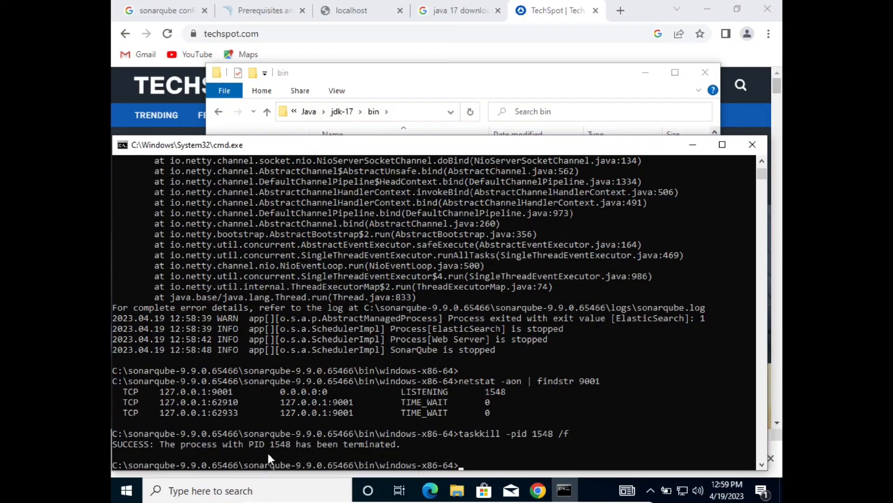
Rerun the port 9001 netstat check several times to confirm nothing is listening.
left_click(488, 431)
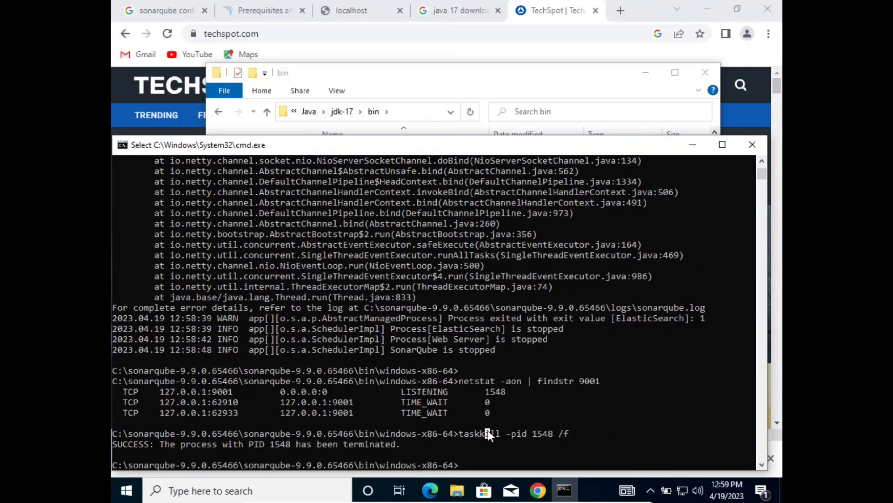
key("Up")
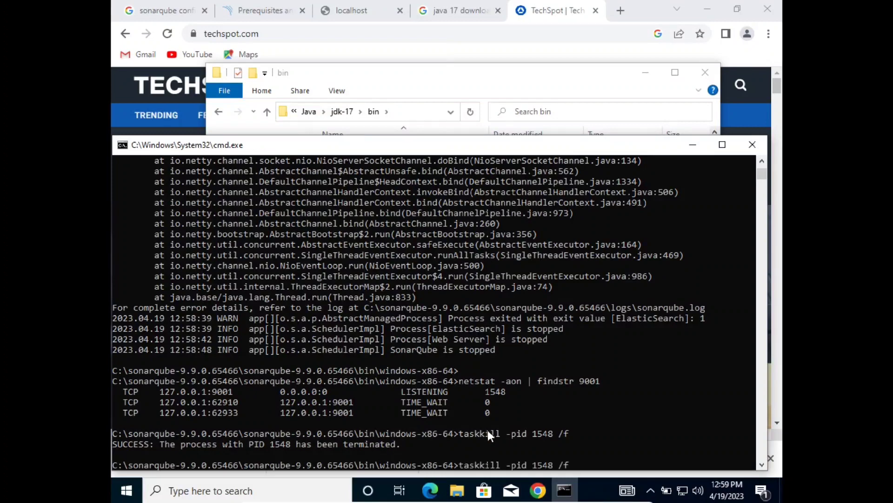
key("Up")
key("Return")
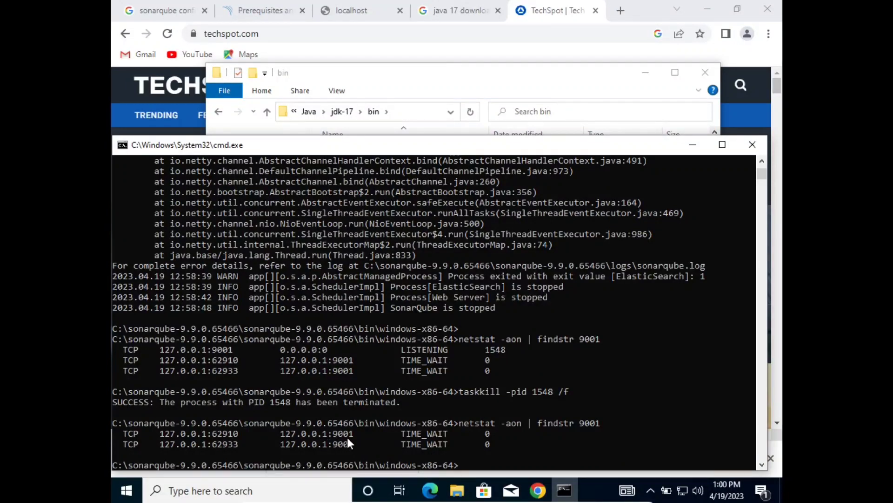
key("Up")
key("Return")
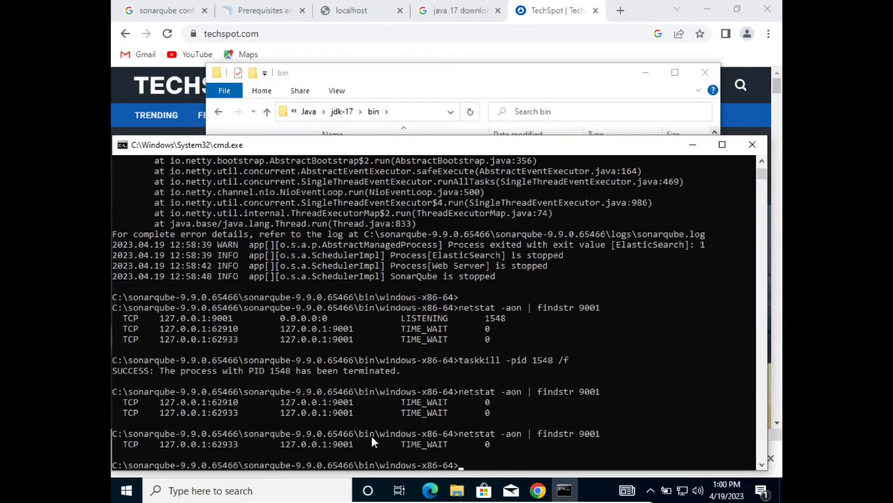
key("Up")
key("Return")
key("Up")
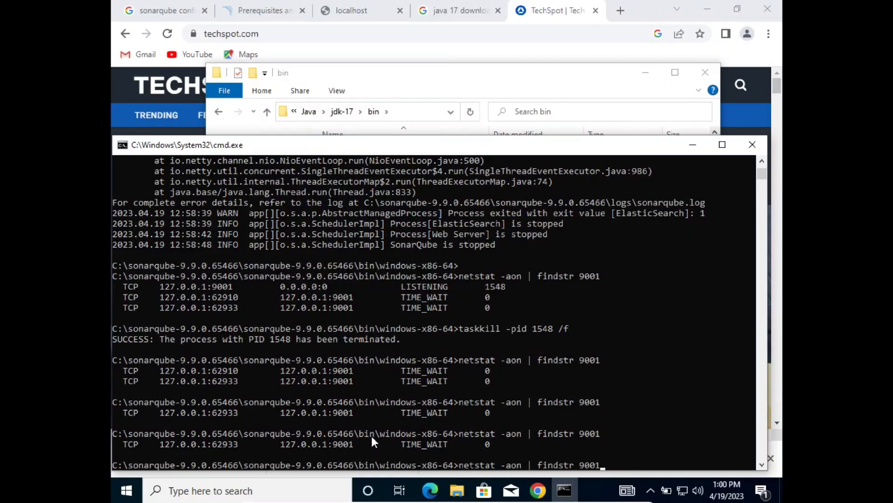
key("Return")
key("Up")
key("Return")
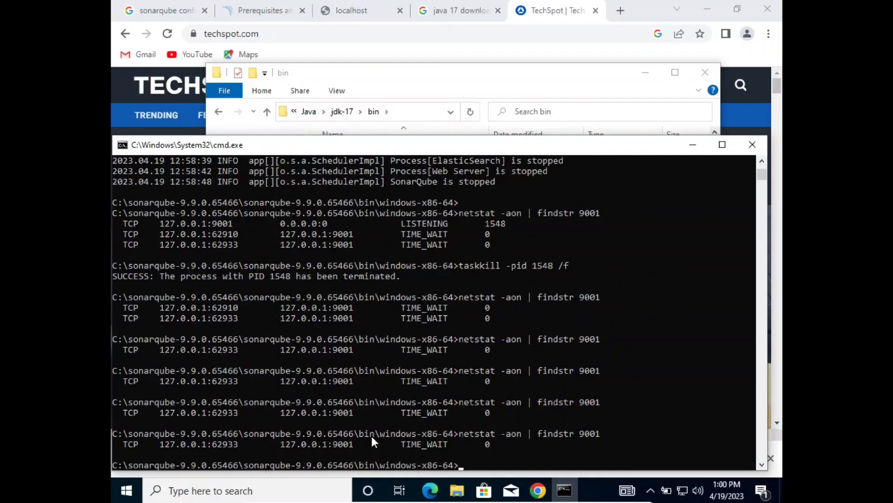
key("Up")
key("Return")
Check that port 9000 is free with netstat -aon | findstr 9000.
key("Up")
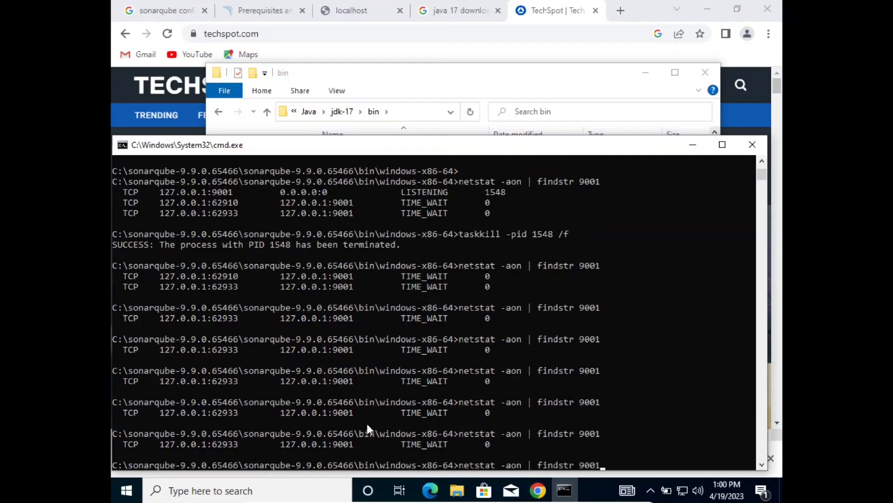
key("BackSpace")
type("0")
key("Return")
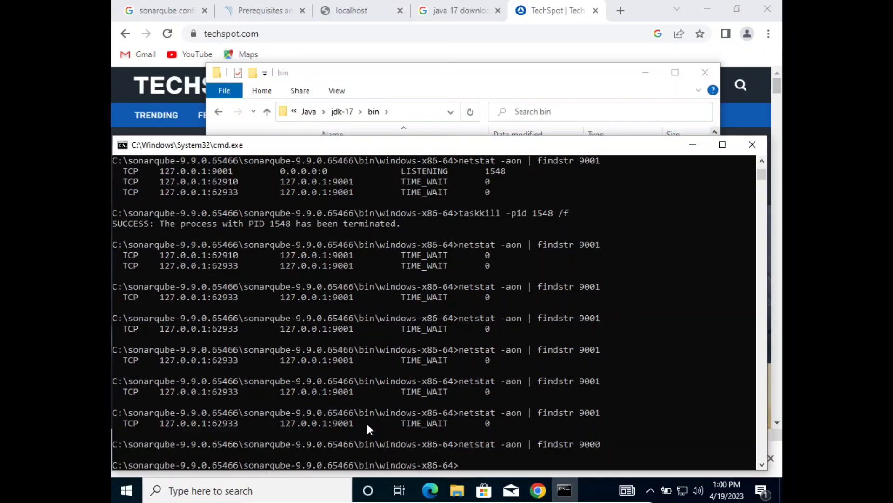
Run StartSonar.bat again from the command history to restart SonarQube.
key("Up")
key("Up")
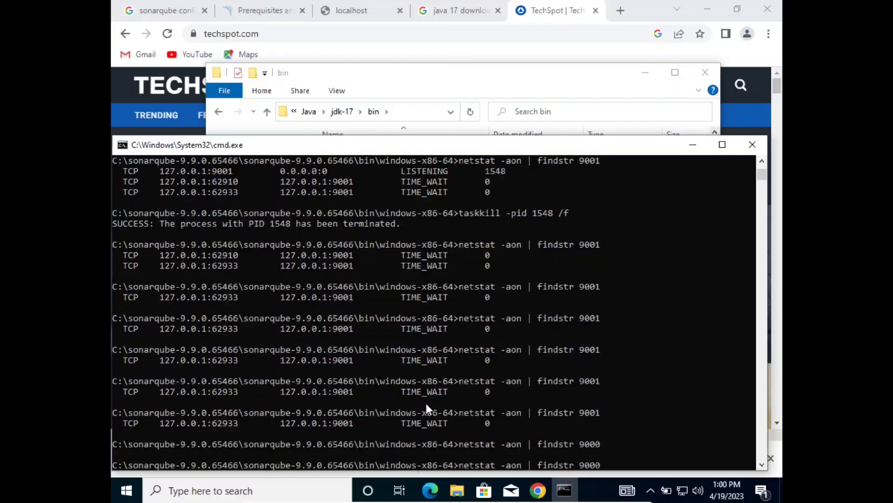
key("Up")
key("Up")
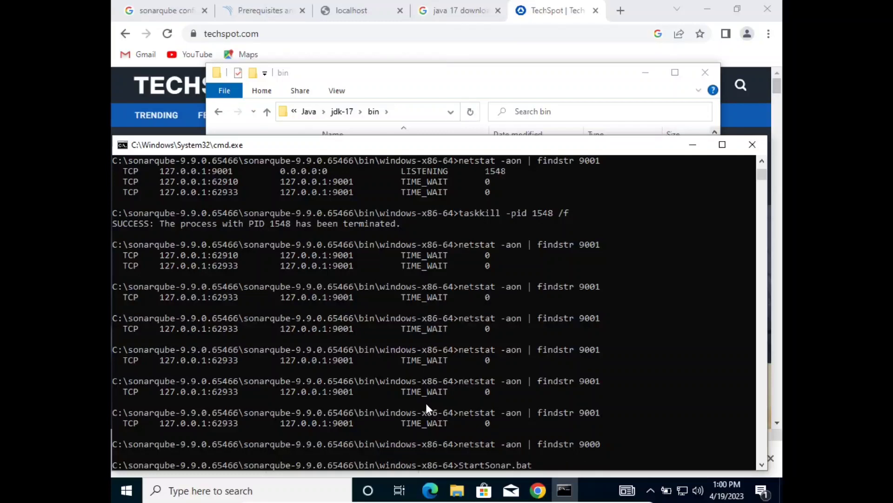
key("Return")
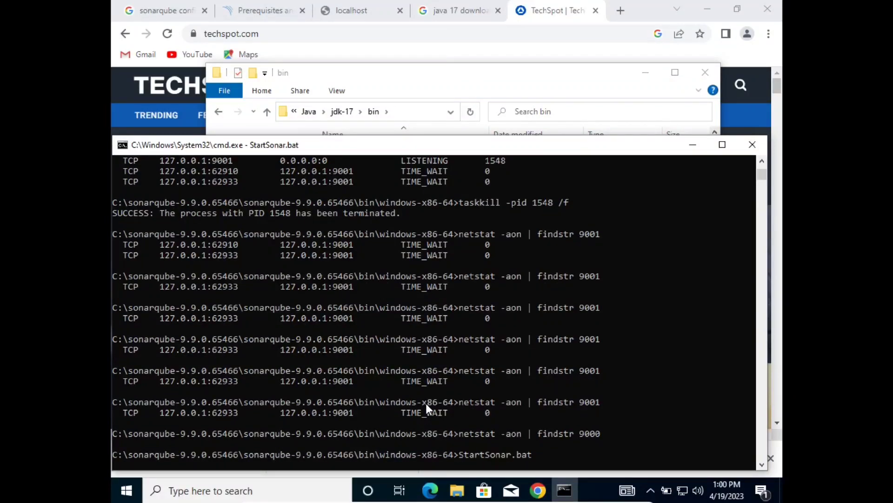
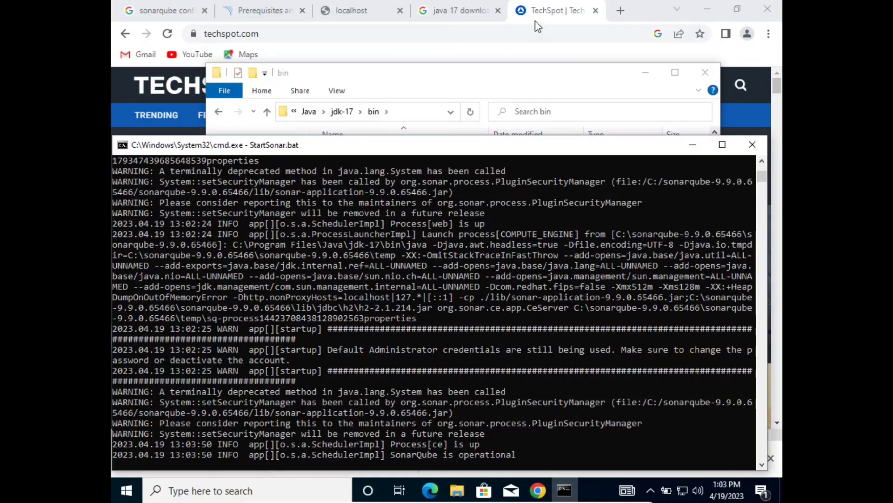
Once the server log reports SonarQube is operational, bring the browser's localhost tab to the front.
left_click(342, 12)
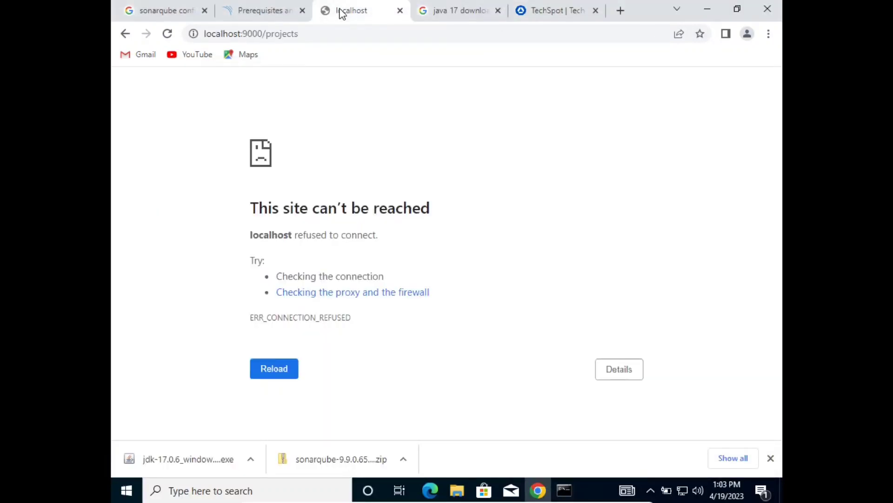
Load localhost:9000 instead of the projects page and enter admin as the login.
left_click(337, 40)
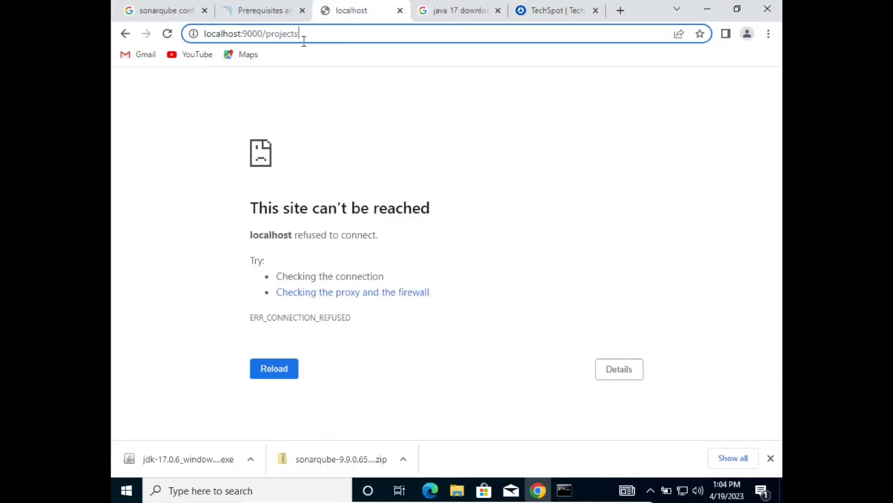
left_click_drag(302, 38, 268, 42)
key("BackSpace")
key("BackSpace")
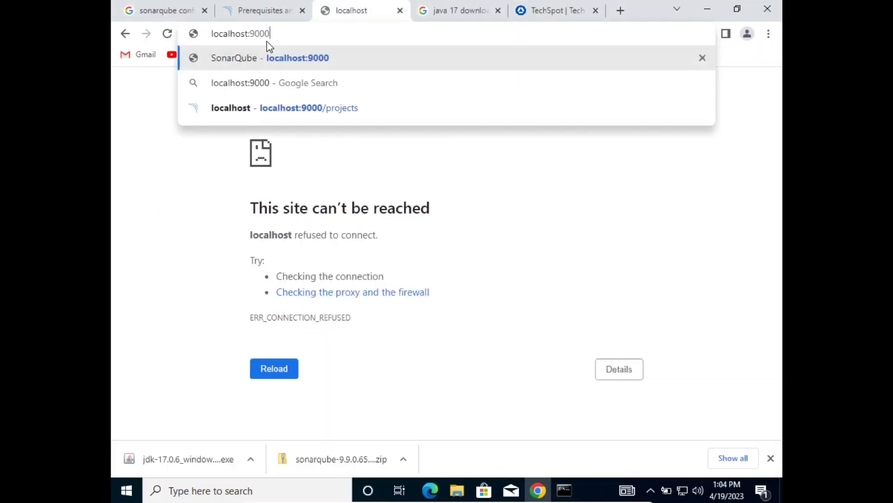
key("Return")
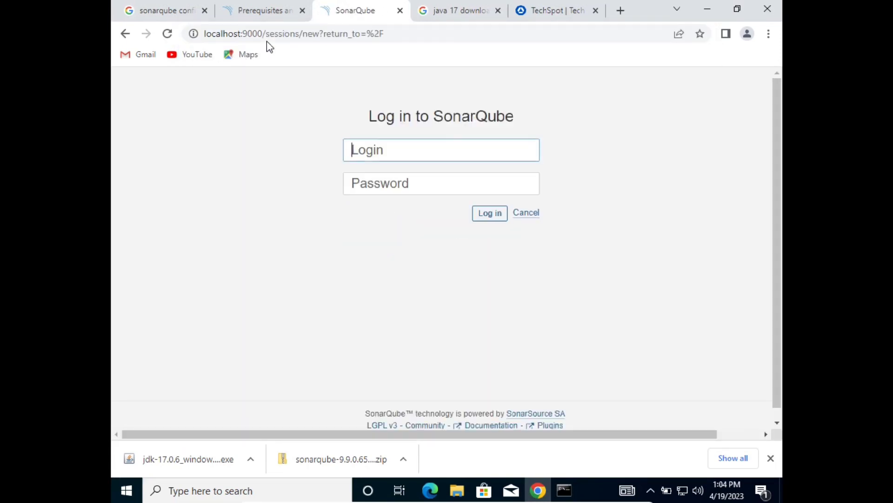
type("admin")
Copy the default password from a new tab, paste it into the password field, and log in.
left_click(620, 12)
type("a")
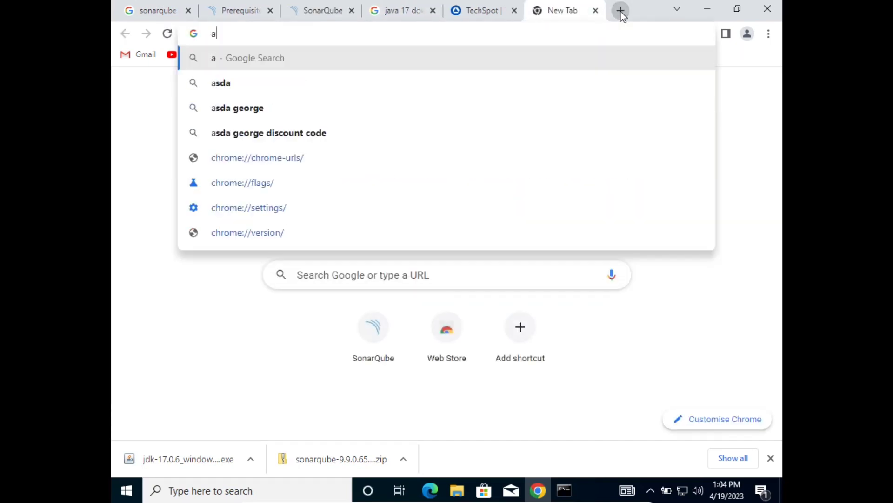
type("dmin")
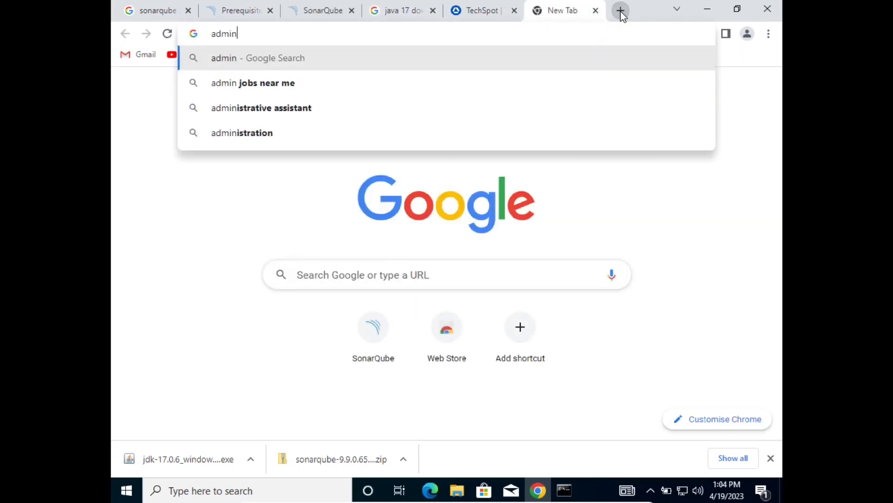
key("ctrl+a")
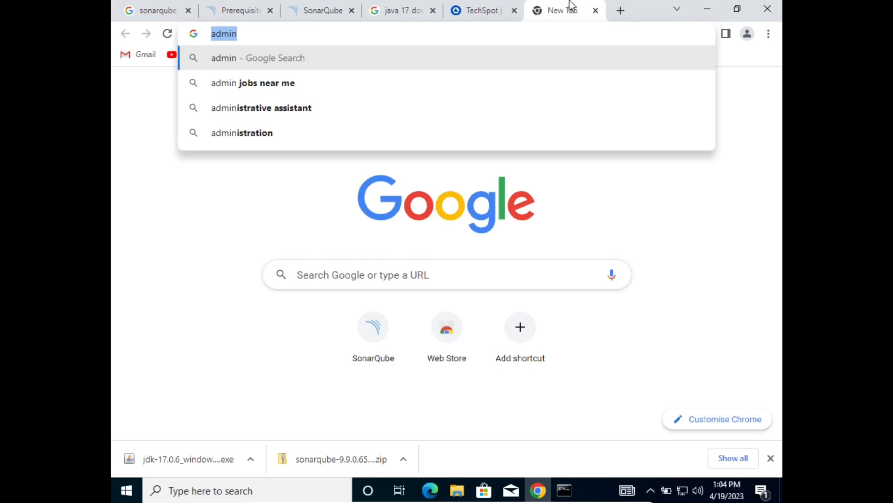
left_click(324, 9)
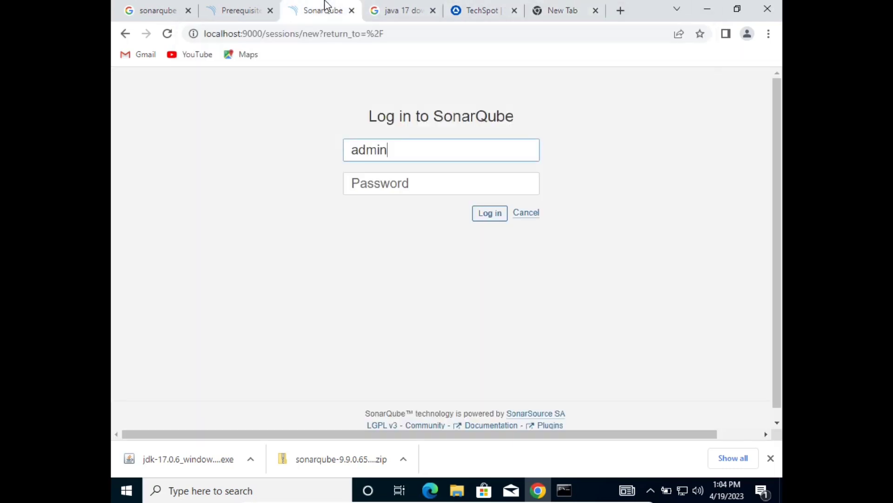
left_click(402, 181)
right_click(402, 181)
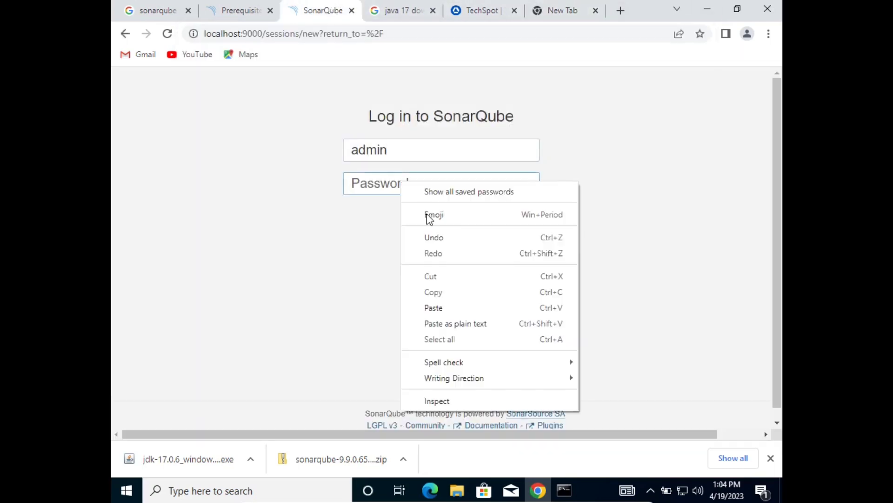
left_click(439, 307)
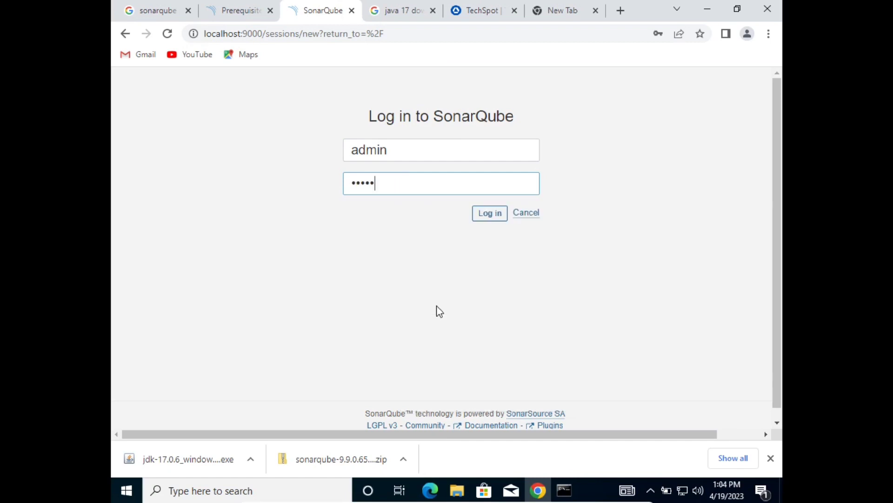
left_click(491, 216)
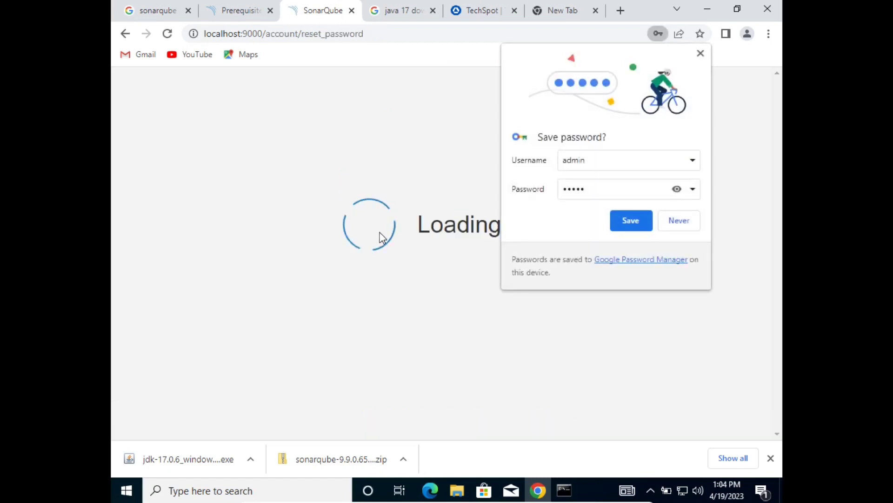
Decline Chrome's save-password prompt and enter the old administrator password.
left_click(680, 222)
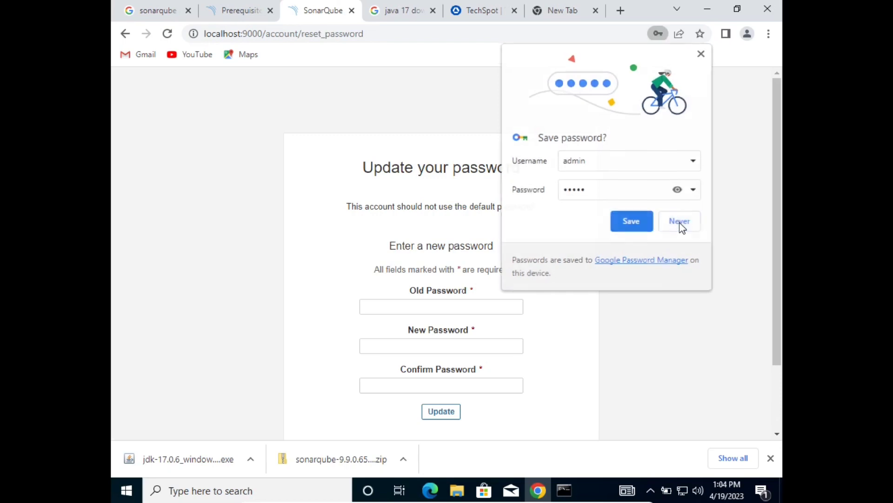
left_click(482, 303)
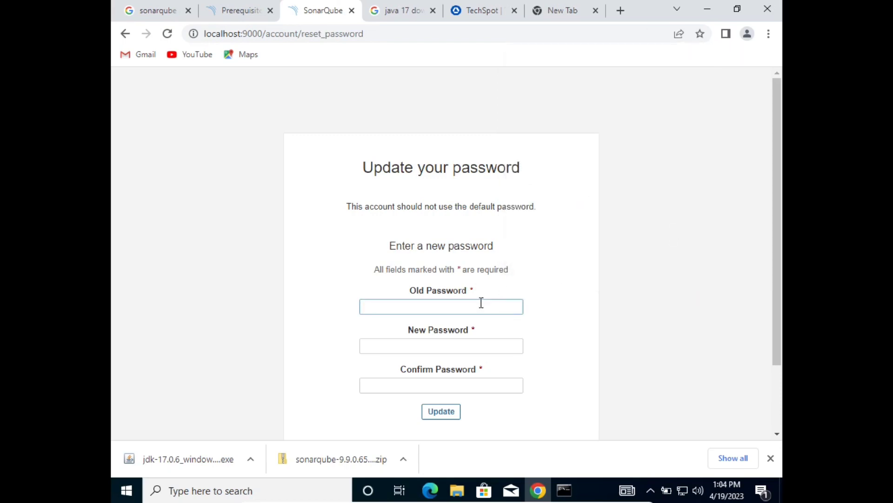
type("admin")
left_click(435, 350)
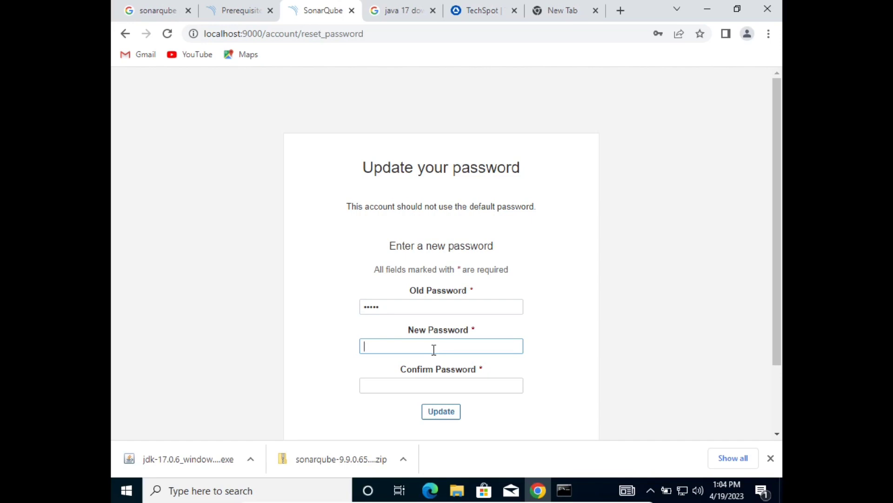
Enter and confirm a new password, update it, and let Chrome save it.
scroll(434, 350, "down", 2)
type("a")
scroll(433, 351, "up", 1)
type("dmi")
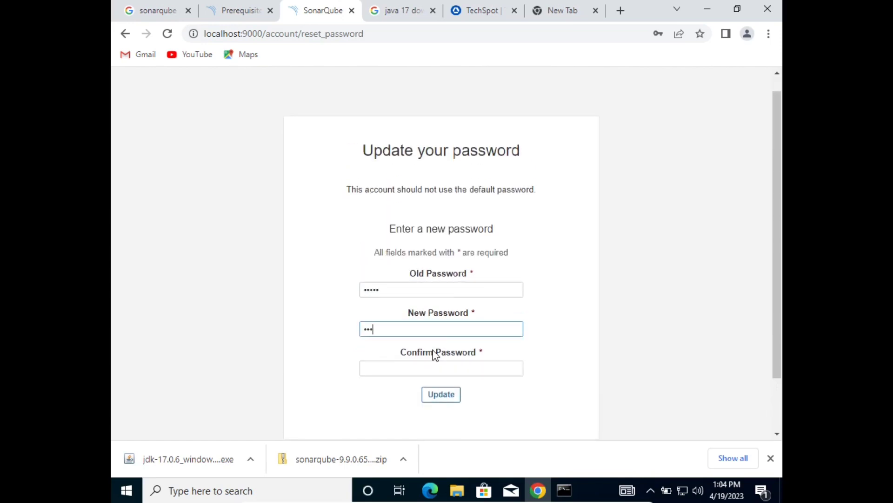
type("n@123")
key("Tab")
type("admin")
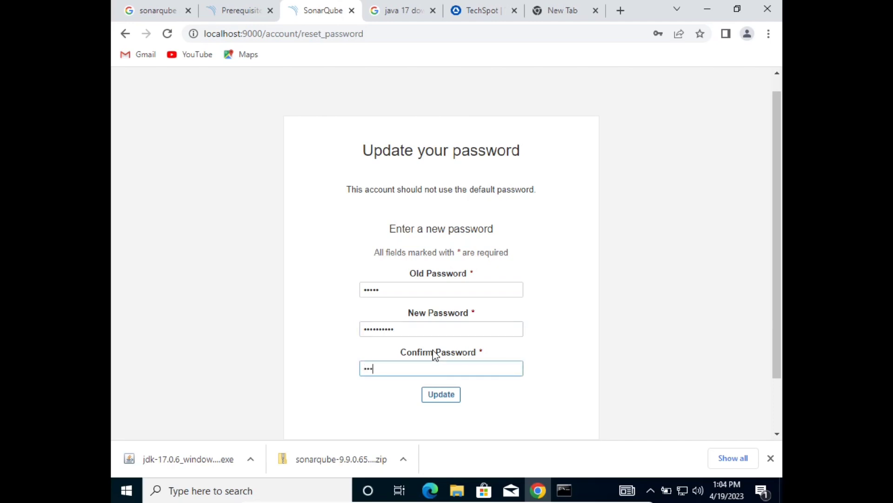
type("@1234")
left_click(448, 394)
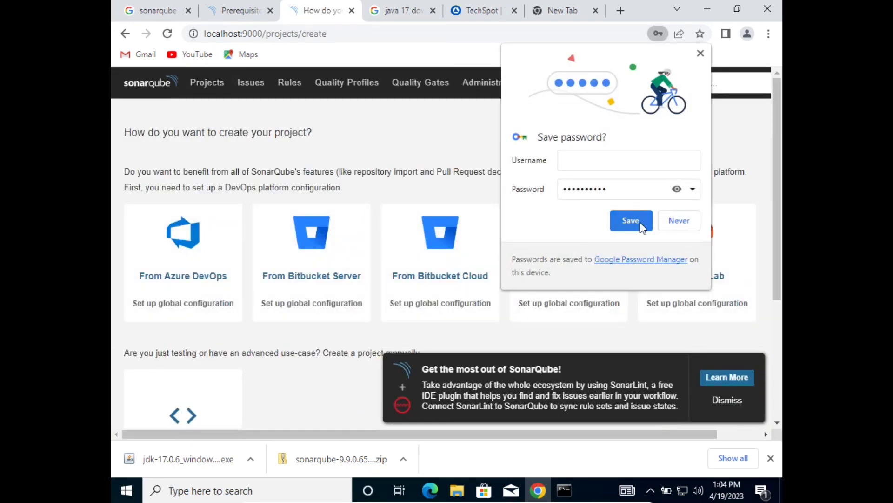
left_click(635, 224)
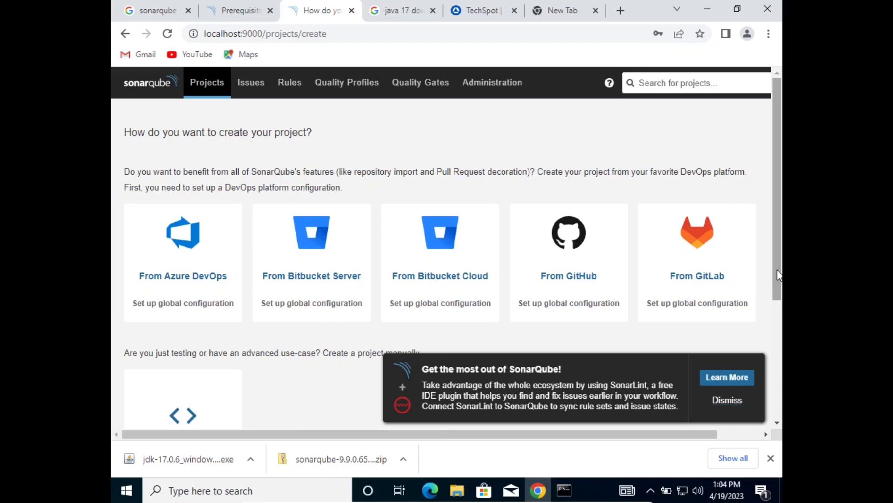
left_click_drag(777, 270, 775, 330)
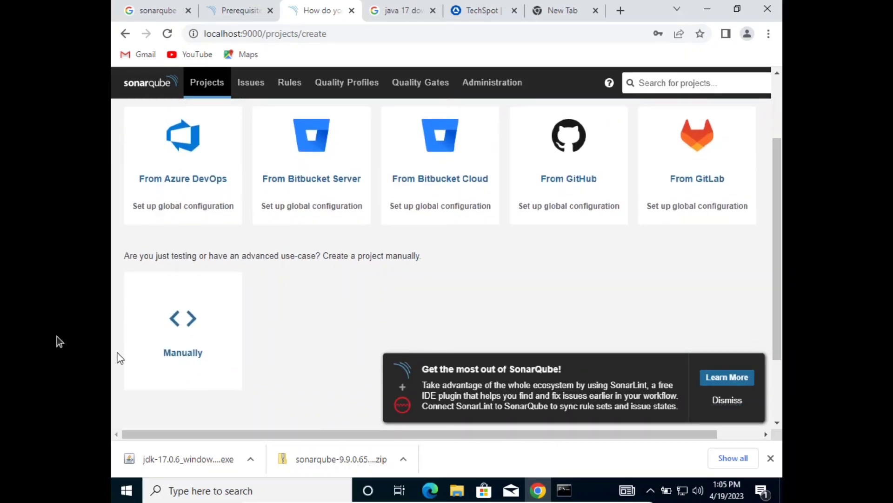